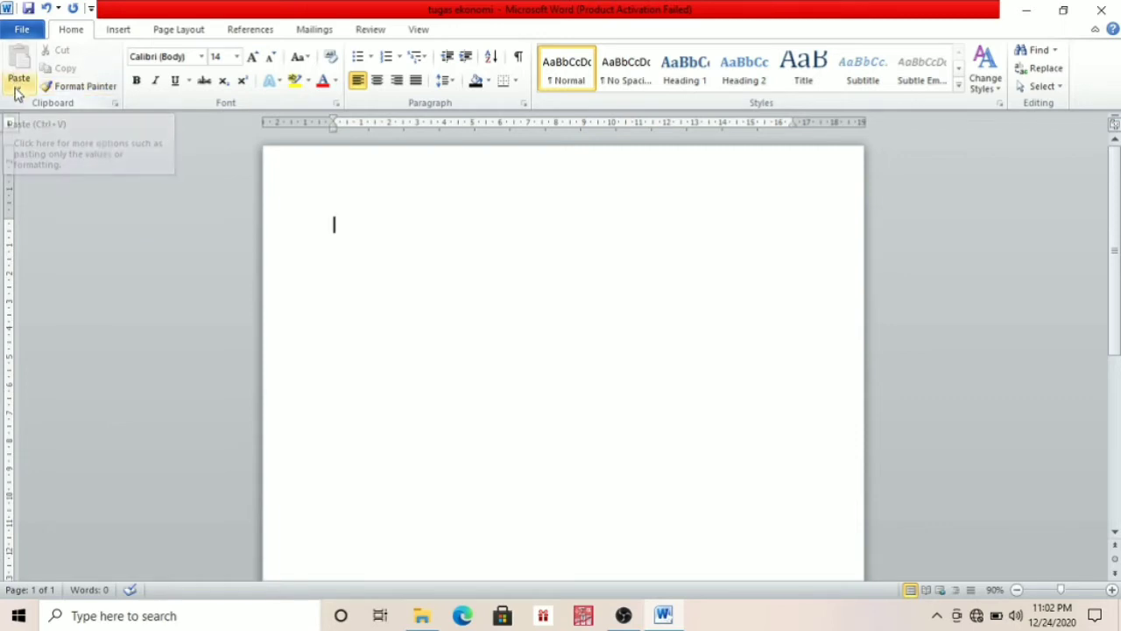
{"action": "left_click", "coordinate": [18, 88]}
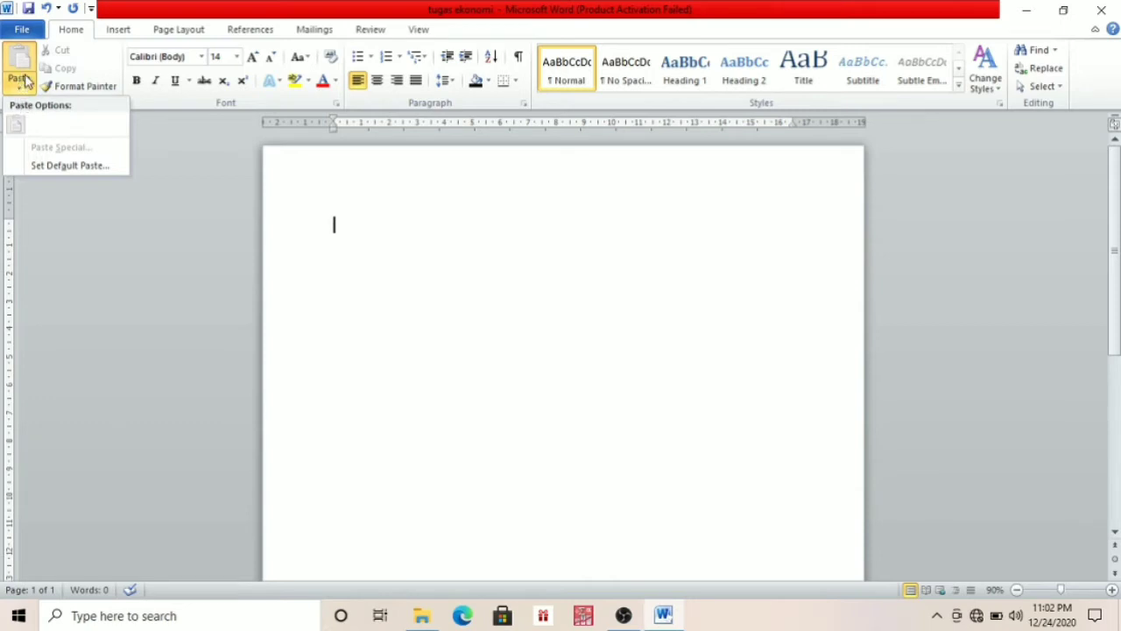
{"action": "left_click", "coordinate": [55, 56]}
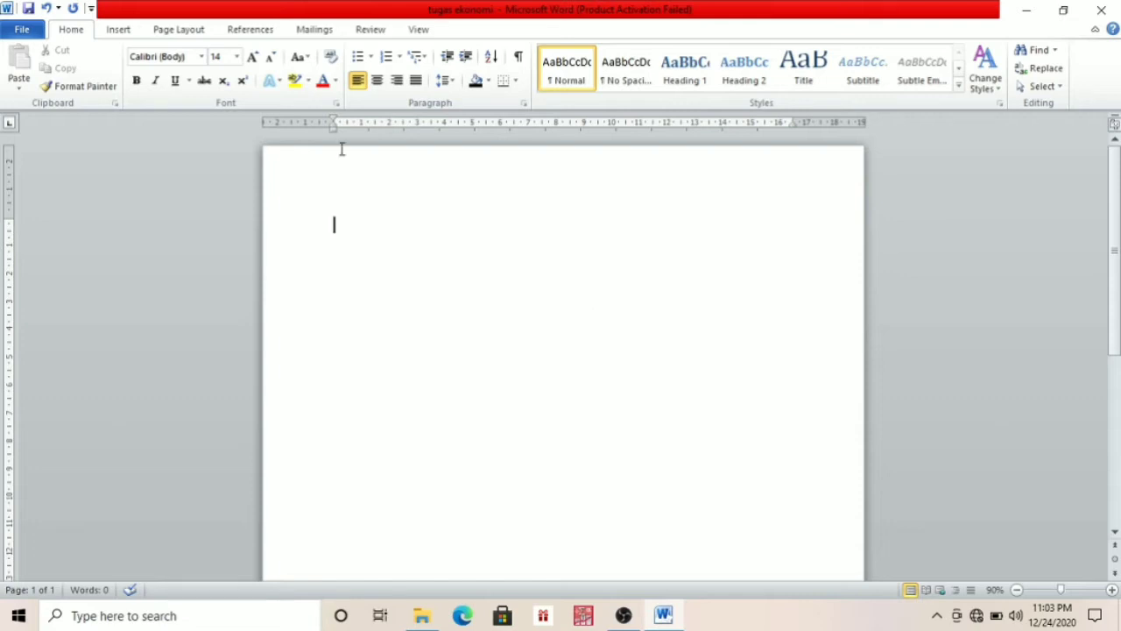
{"action": "left_click", "coordinate": [91, 95]}
Step: Try the Algerian font on a short sample text at the start of the page and delete that text
{"action": "left_click", "coordinate": [200, 58]}
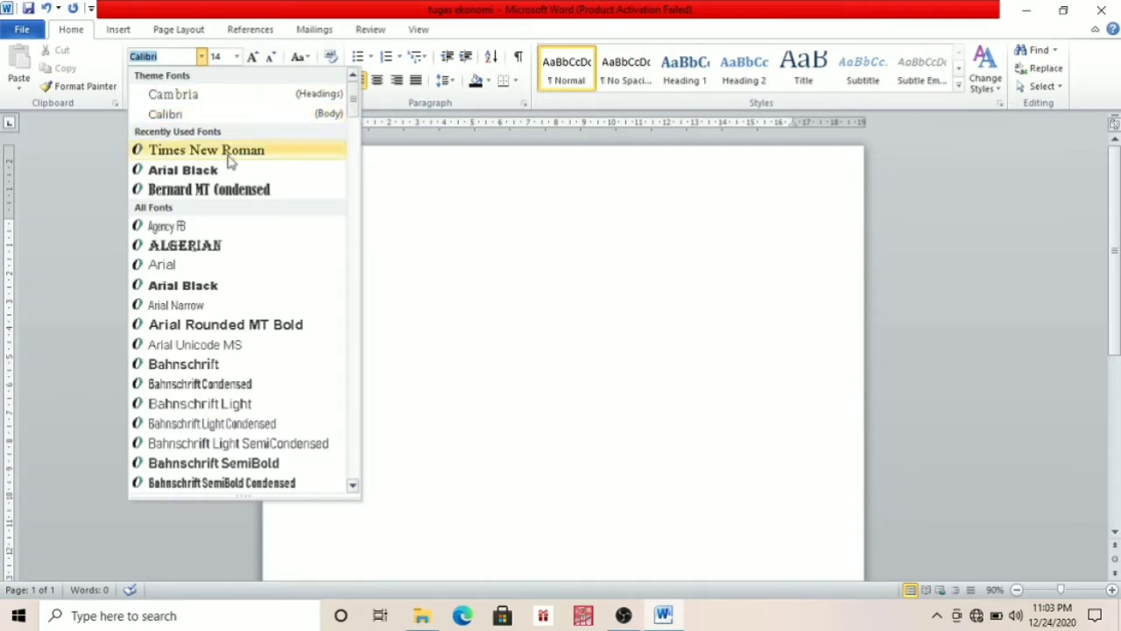
{"action": "left_click", "coordinate": [201, 252]}
{"action": "type", "text": "SSKASA"}
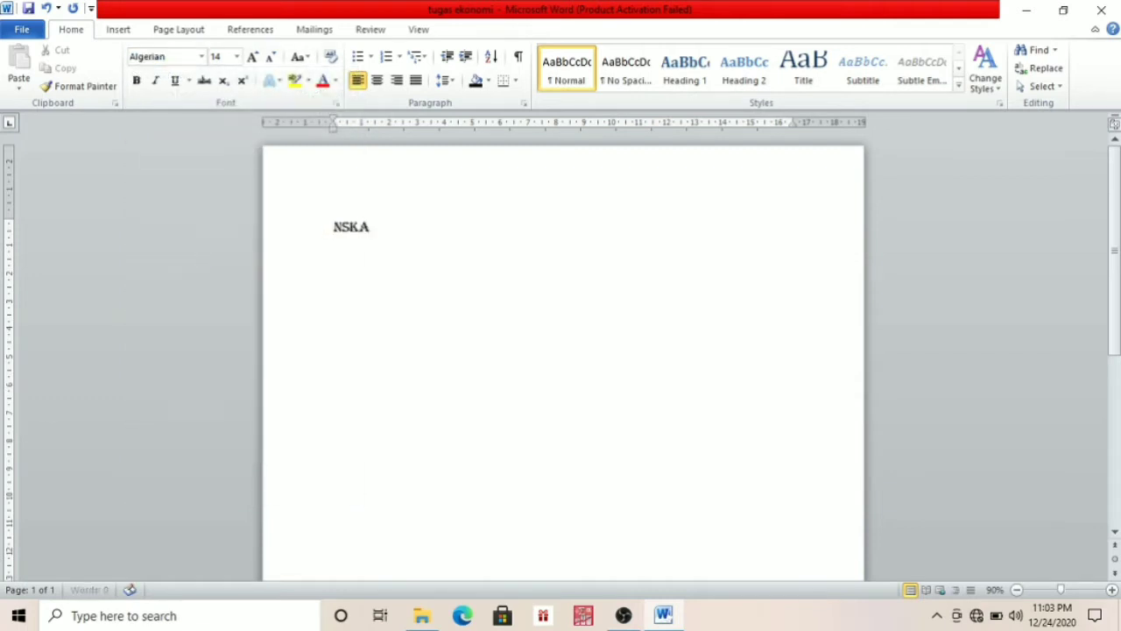
{"action": "key", "text": "BackSpace"}
{"action": "key", "text": "BackSpace"}
{"action": "key", "text": "BackSpace"}
{"action": "key", "text": "BackSpace"}
{"action": "key", "text": "BackSpace"}
{"action": "key", "text": "BackSpace"}
Step: Set the font to Times New Roman and test it with a short sample word that is deleted again
{"action": "left_click", "coordinate": [202, 58]}
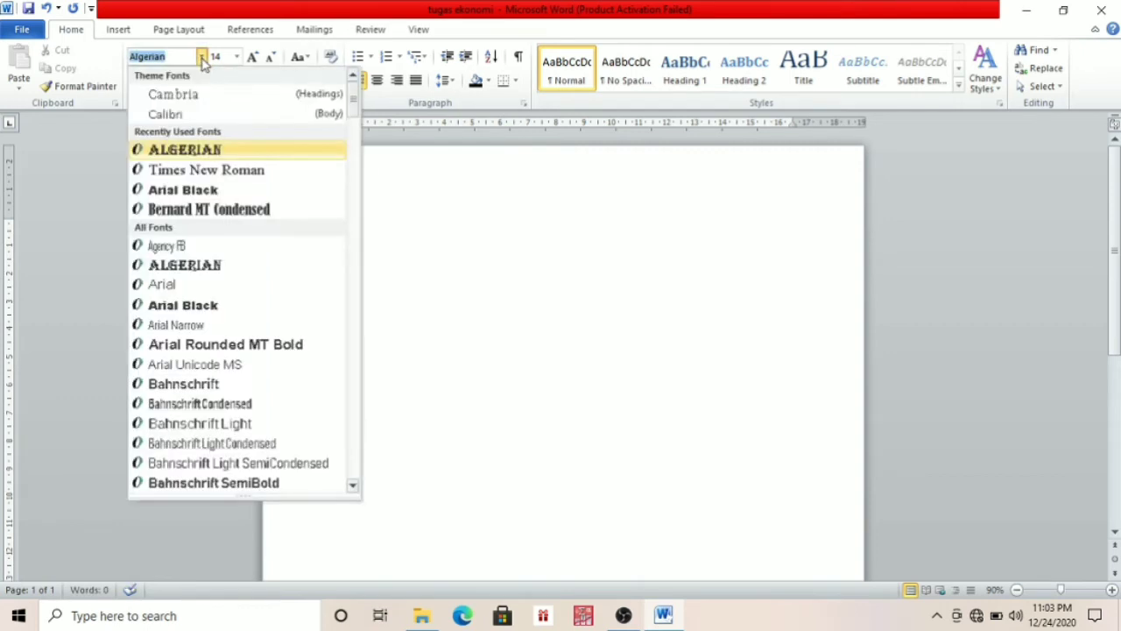
{"action": "left_click", "coordinate": [178, 172]}
{"action": "type", "text": "kjajdaed"}
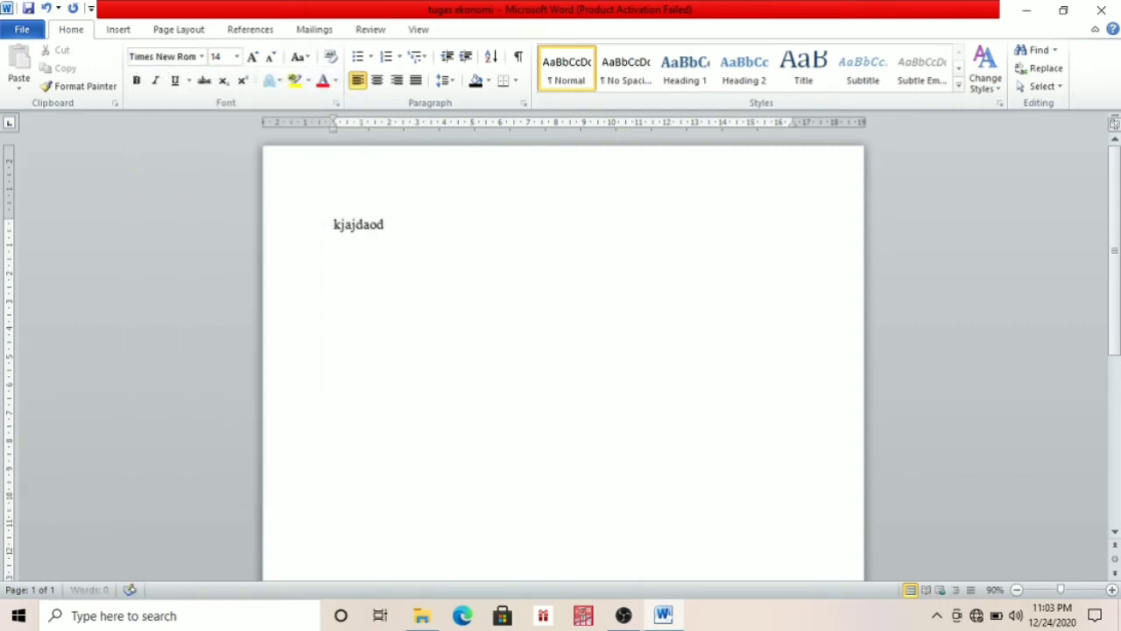
{"action": "key", "text": "BackSpace"}
{"action": "key", "text": "BackSpace"}
{"action": "key", "text": "BackSpace"}
{"action": "key", "text": "BackSpace"}
{"action": "key", "text": "BackSpace"}
{"action": "key", "text": "BackSpace"}
{"action": "key", "text": "BackSpace"}
{"action": "key", "text": "BackSpace"}
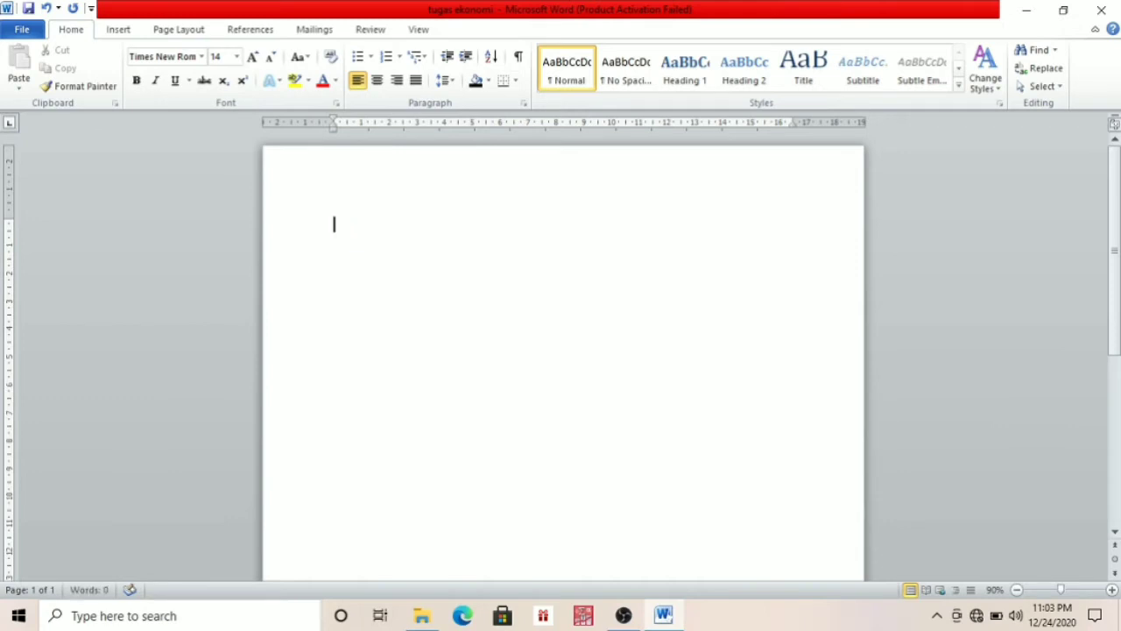
Step: Set the font size to 16 and test it with a short sample word that is deleted again
{"action": "left_click", "coordinate": [235, 57]}
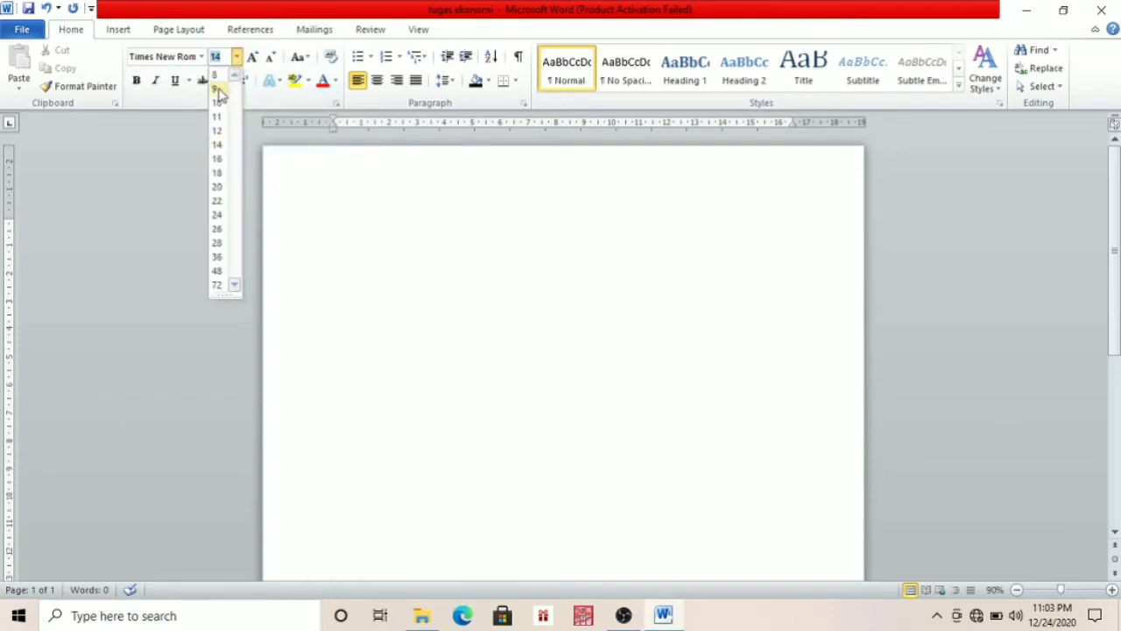
{"action": "left_click", "coordinate": [217, 158]}
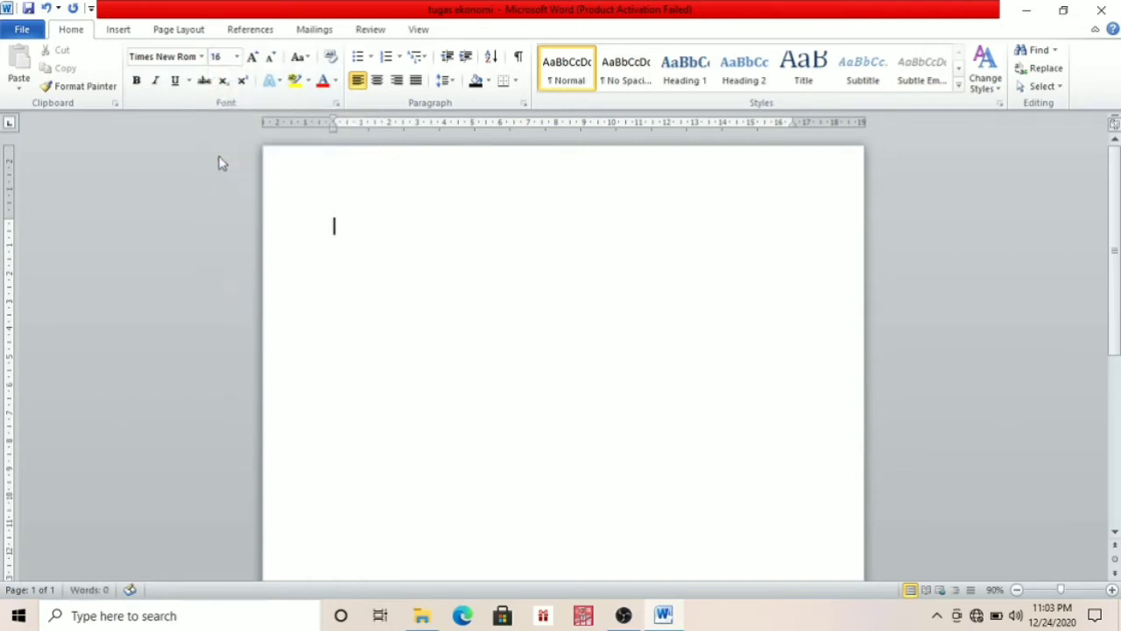
{"action": "type", "text": "dhudhuhisf"}
{"action": "key", "text": "BackSpace"}
{"action": "key", "text": "BackSpace"}
{"action": "key", "text": "BackSpace"}
{"action": "key", "text": "BackSpace"}
{"action": "key", "text": "BackSpace"}
{"action": "key", "text": "BackSpace"}
{"action": "key", "text": "BackSpace"}
{"action": "key", "text": "BackSpace"}
{"action": "key", "text": "BackSpace"}
{"action": "key", "text": "BackSpace"}
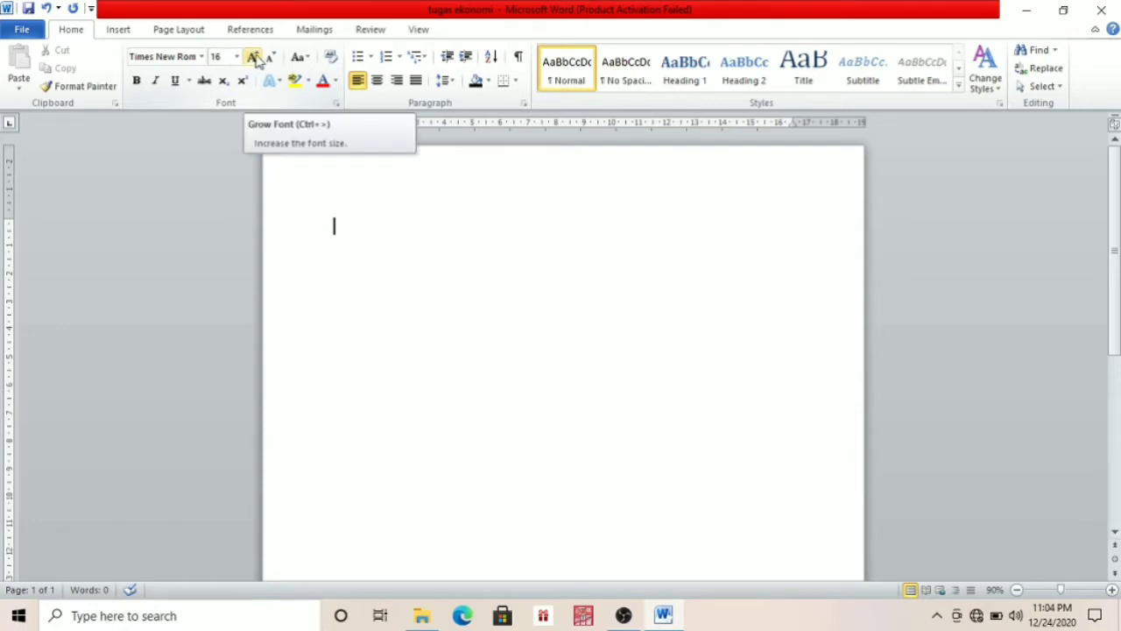
Step: Grow the font size in two increments to 20, testing it with the sample word "jbjdgudg" and erasing the word
{"action": "left_click", "coordinate": [253, 58]}
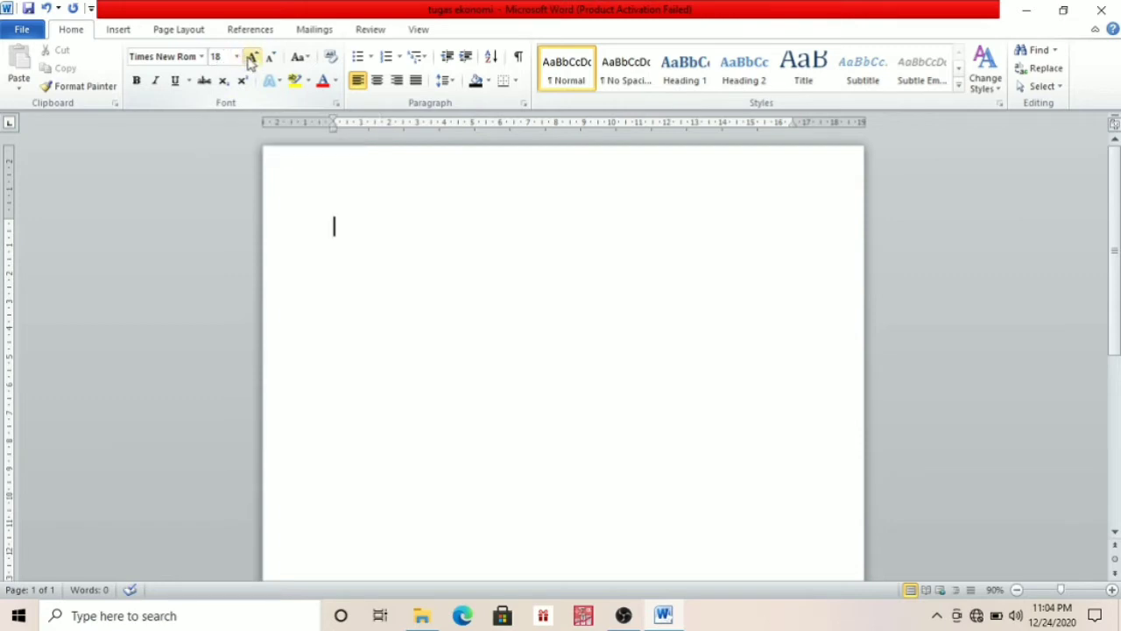
{"action": "left_click", "coordinate": [252, 59]}
{"action": "type", "text": "jbjdgudg"}
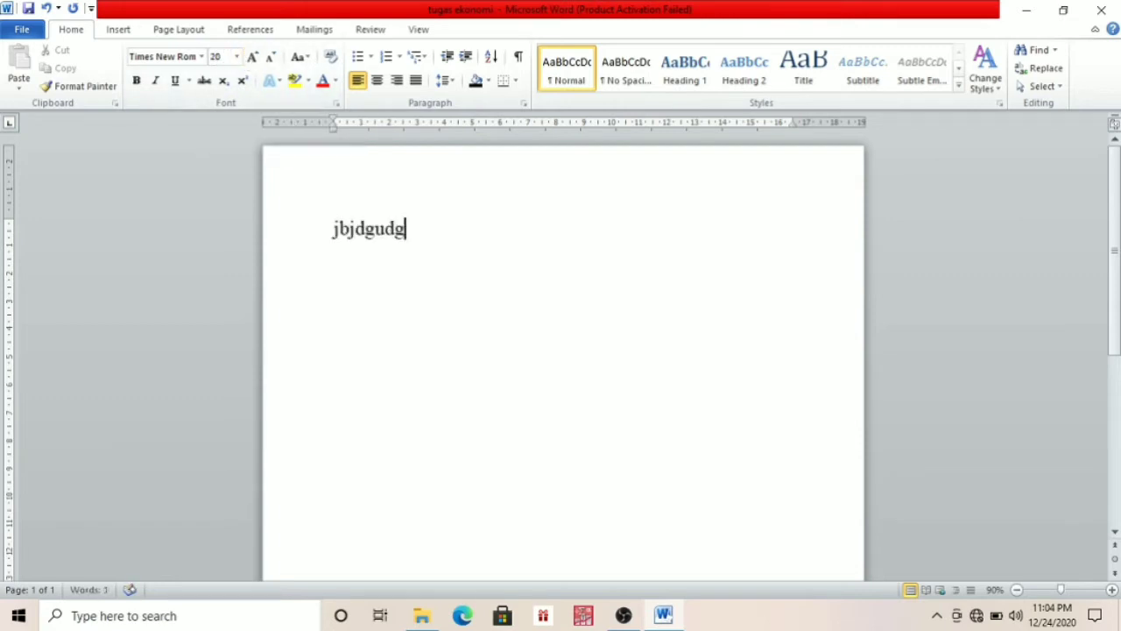
{"action": "key", "text": "BackSpace"}
{"action": "key", "text": "BackSpace"}
{"action": "key", "text": "BackSpace"}
{"action": "key", "text": "BackSpace"}
{"action": "key", "text": "BackSpace"}
{"action": "key", "text": "BackSpace"}
{"action": "key", "text": "BackSpace"}
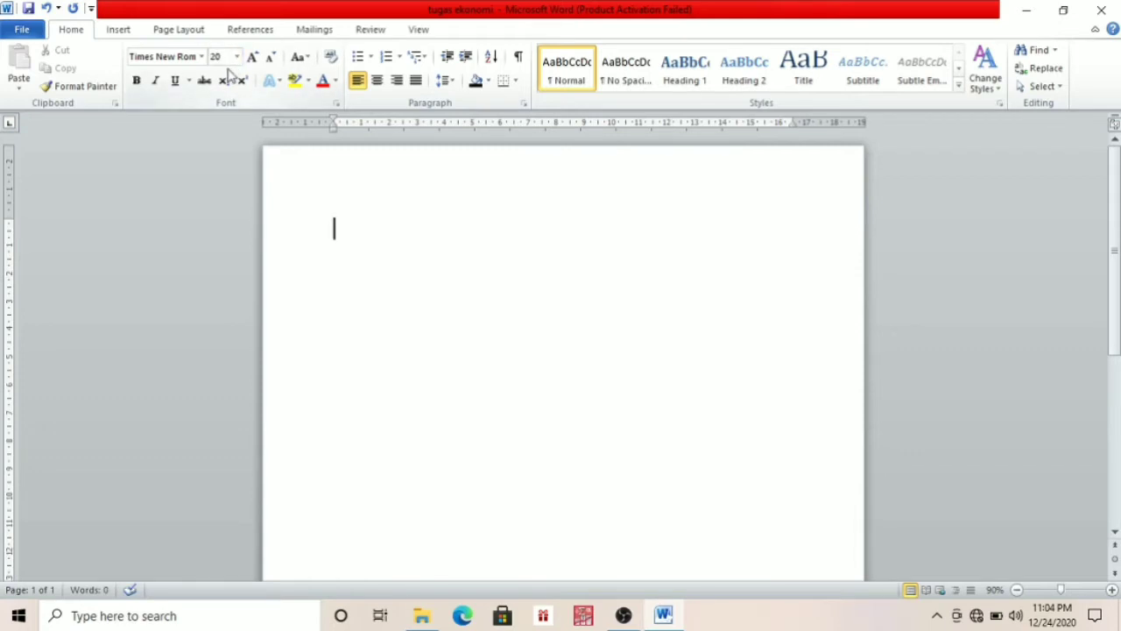
Step: Enter the sample word "gdssfhfhisi" without underlining and apply an underline to the whole word
{"action": "left_click", "coordinate": [176, 83]}
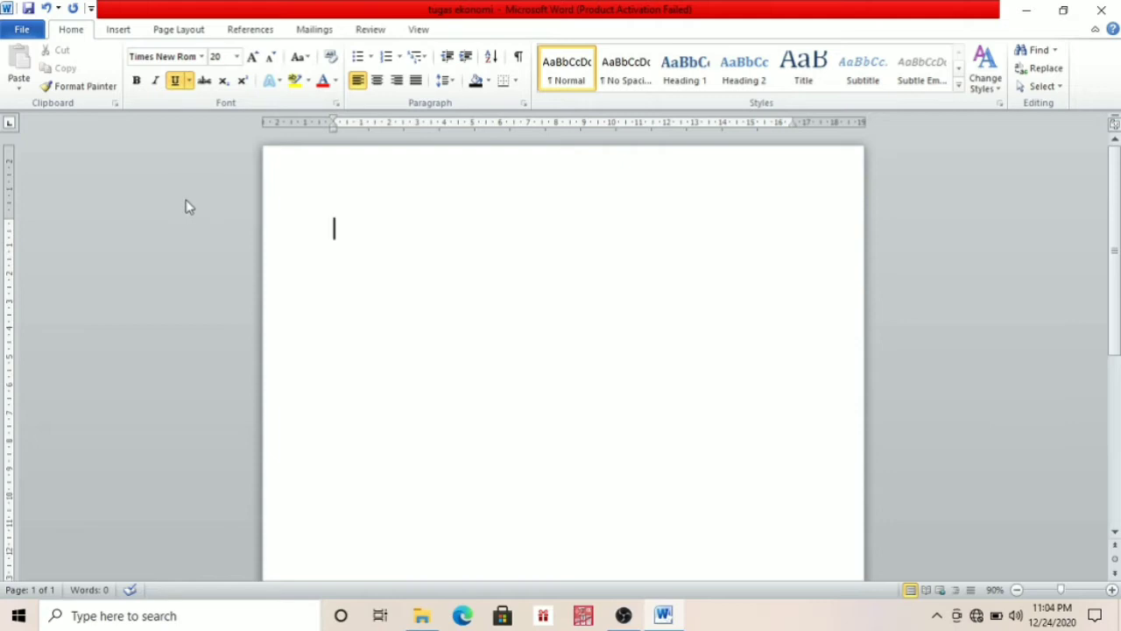
{"action": "left_click", "coordinate": [176, 80]}
{"action": "type", "text": "gdssfhfhisi"}
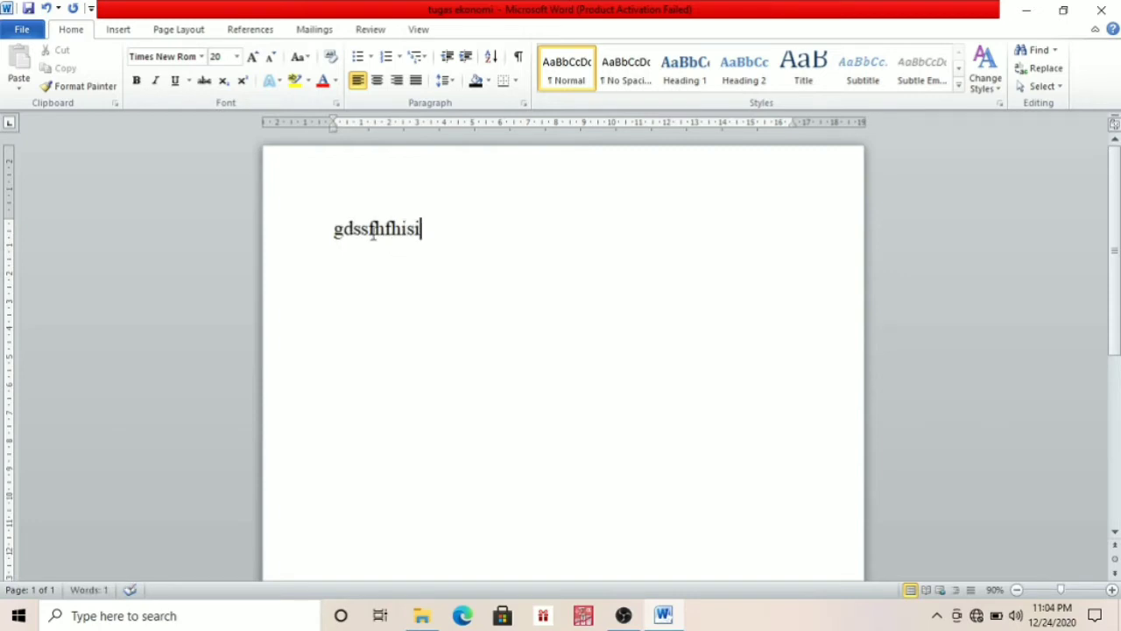
{"action": "left_click_drag", "start_coordinate": [334, 229], "coordinate": [426, 238]}
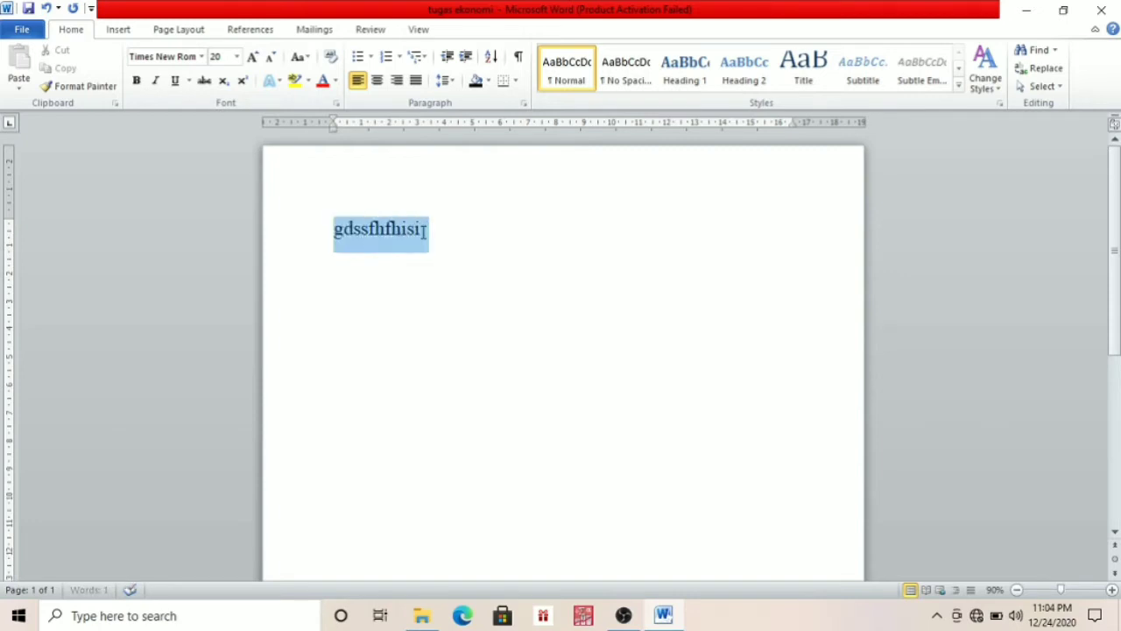
{"action": "left_click", "coordinate": [175, 80]}
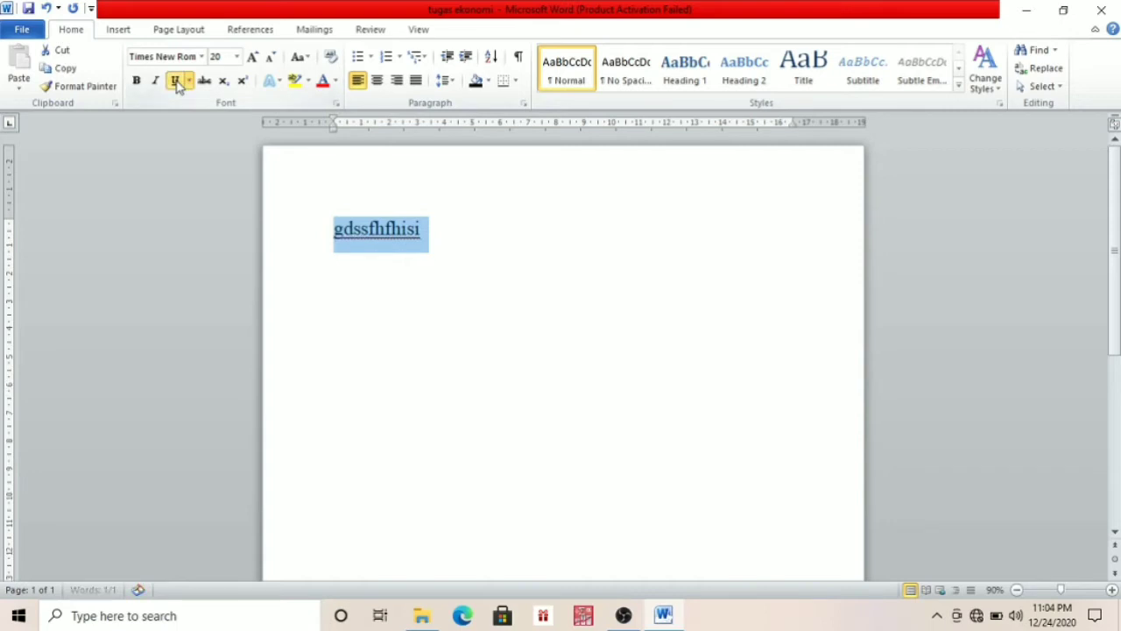
Step: Delete the underlined sample word "gdssfhfhisi" from the page
{"action": "left_click", "coordinate": [596, 364]}
{"action": "key", "text": "BackSpace"}
{"action": "key", "text": "BackSpace"}
{"action": "key", "text": "BackSpace"}
{"action": "key", "text": "BackSpace"}
{"action": "key", "text": "BackSpace"}
{"action": "key", "text": "BackSpace"}
{"action": "key", "text": "BackSpace"}
{"action": "key", "text": "BackSpace"}
{"action": "key", "text": "BackSpace"}
{"action": "key", "text": "BackSpace"}
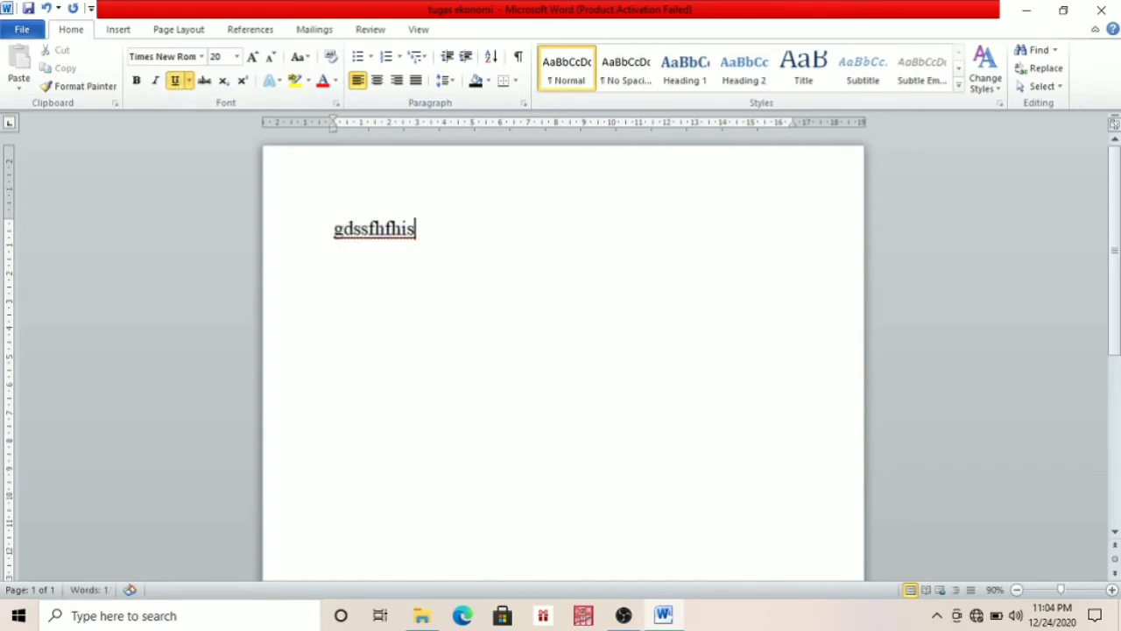
{"action": "key", "text": "BackSpace"}
Step: Enter the sample word "hffhifhdi" with underlining switched on beforehand
{"action": "left_click", "coordinate": [175, 79]}
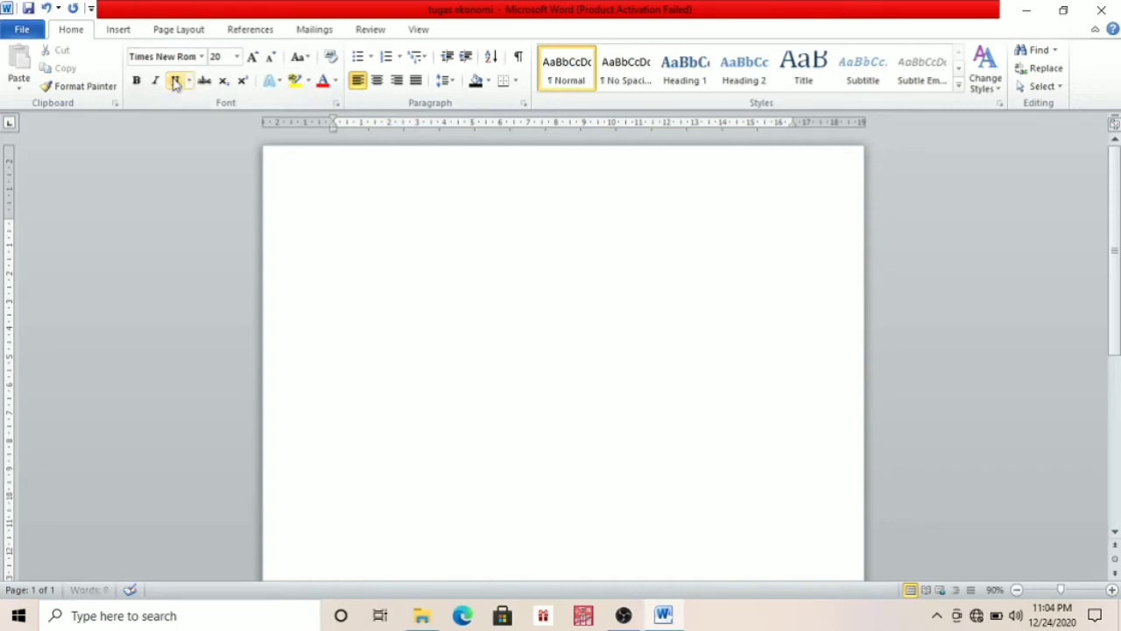
{"action": "left_click", "coordinate": [175, 80]}
{"action": "type", "text": "hffhifhdi"}
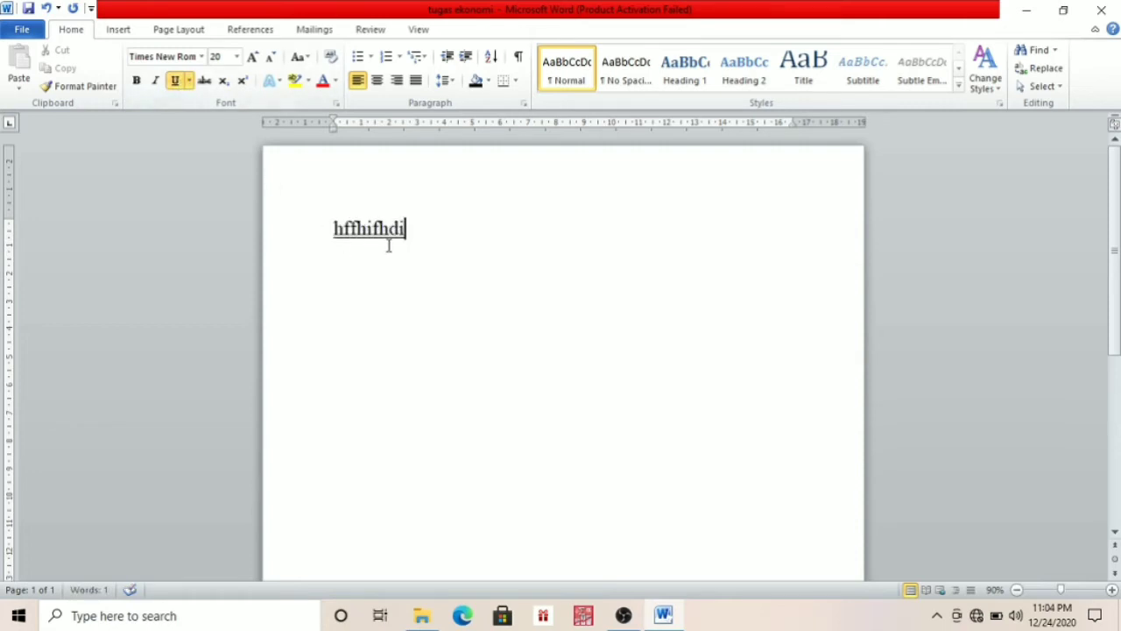
Step: Delete the underlined word "hffhifhdi" and switch underlining off
{"action": "key", "text": "BackSpace"}
{"action": "key", "text": "BackSpace"}
{"action": "key", "text": "BackSpace"}
{"action": "key", "text": "BackSpace"}
{"action": "key", "text": "BackSpace"}
{"action": "key", "text": "BackSpace"}
{"action": "key", "text": "BackSpace"}
{"action": "key", "text": "BackSpace"}
{"action": "key", "text": "BackSpace"}
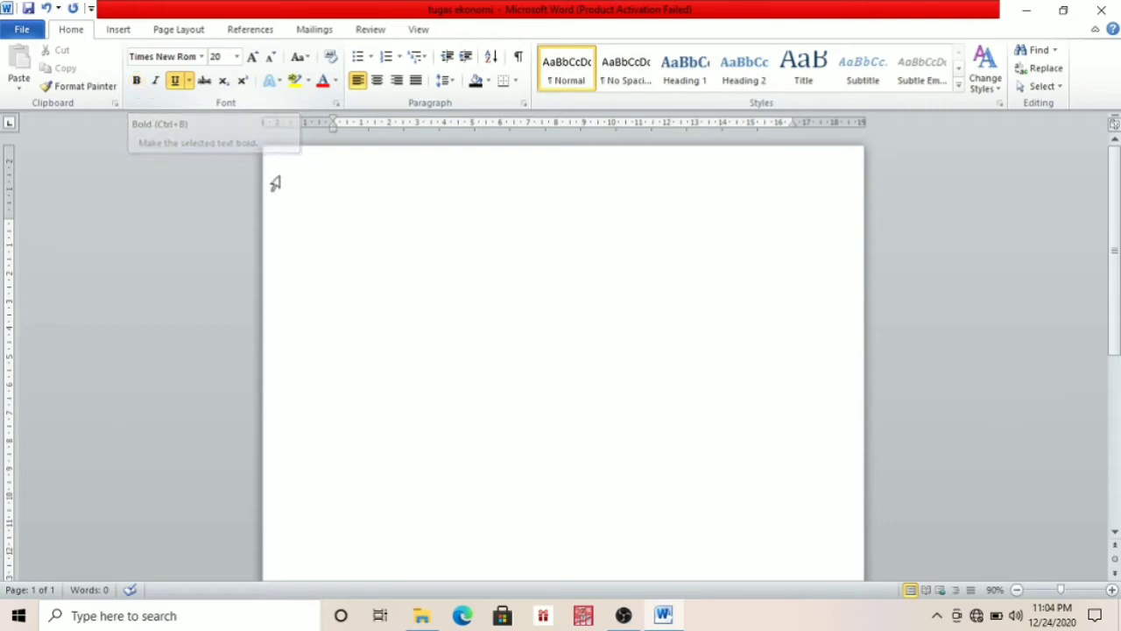
{"action": "key", "text": "ctrl+u"}
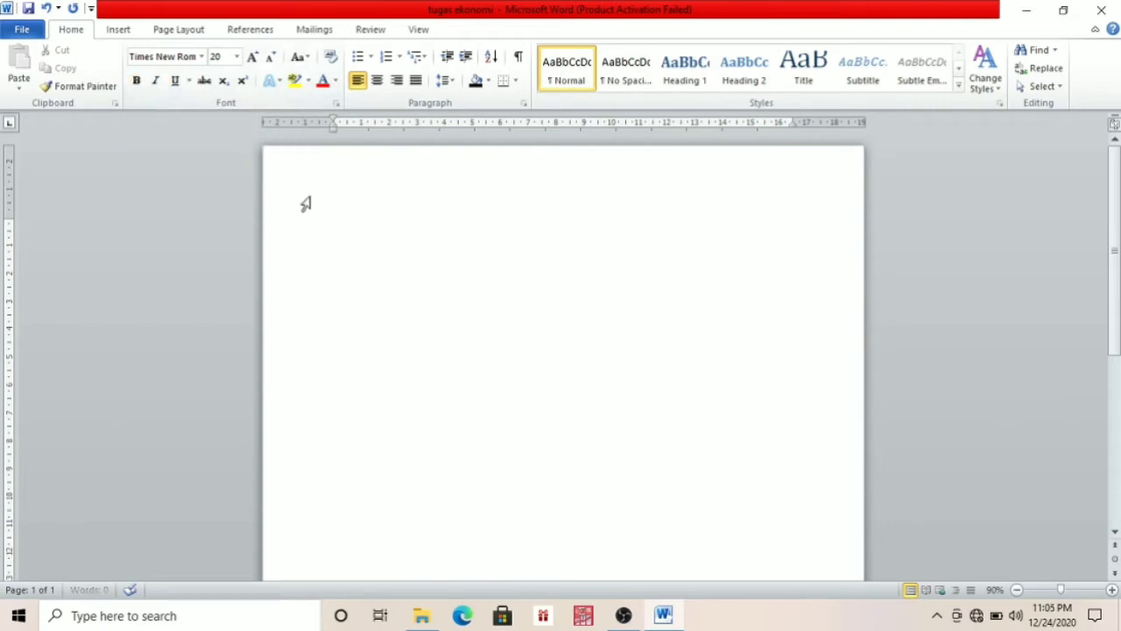
Step: Enter the word "ekonomi" and make the whole word bold
{"action": "type", "text": "ekonomi"}
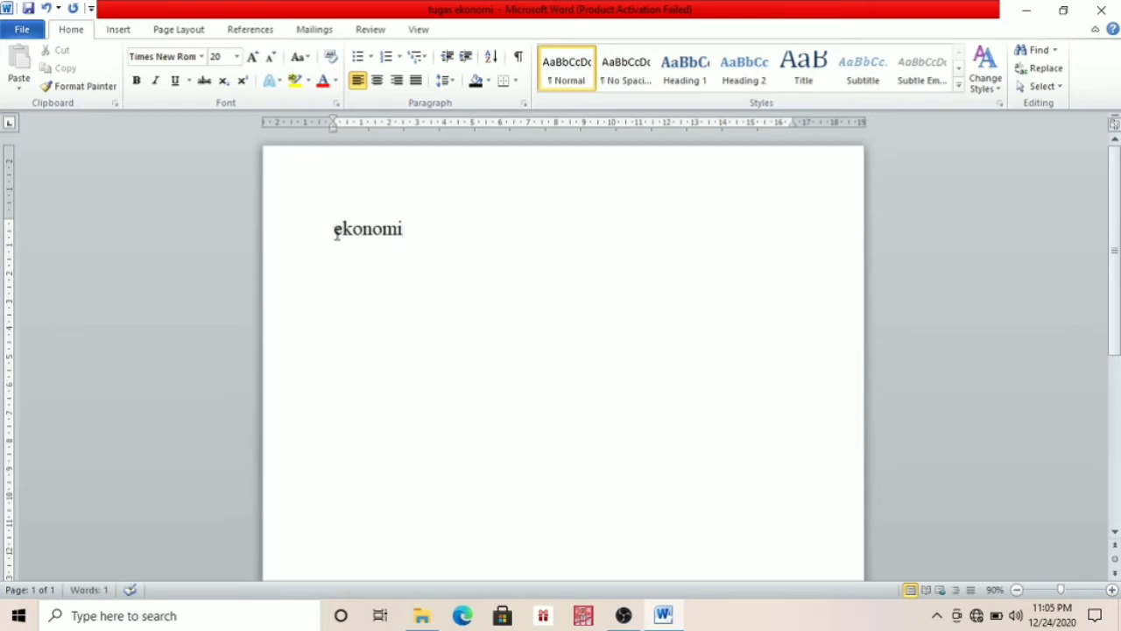
{"action": "left_click_drag", "start_coordinate": [336, 231], "coordinate": [445, 230]}
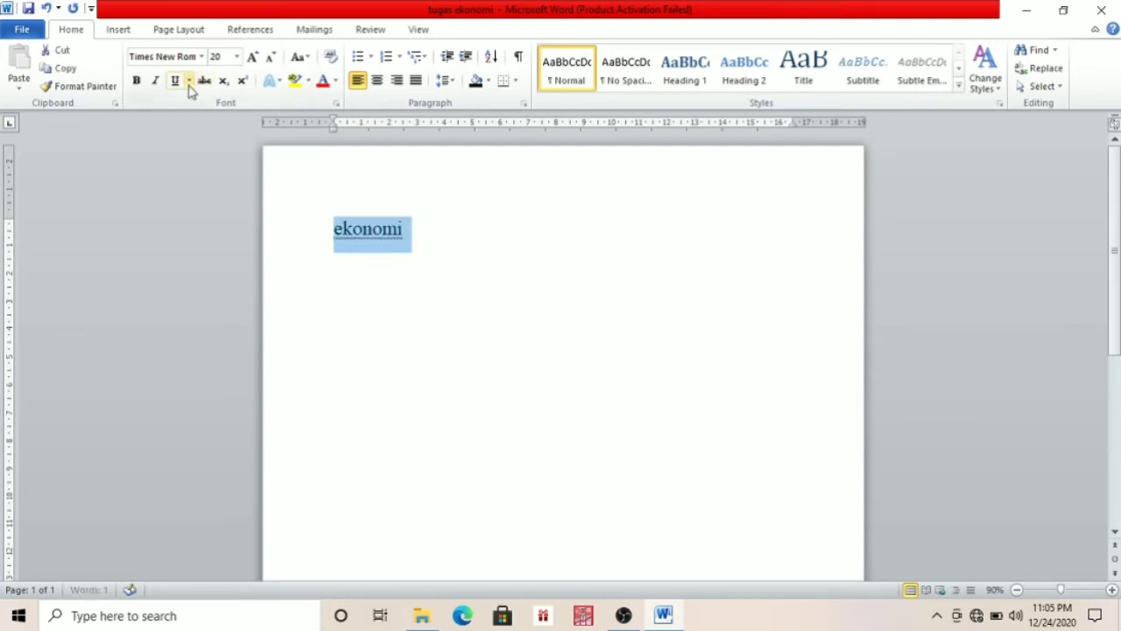
{"action": "left_click", "coordinate": [136, 80]}
{"action": "left_click", "coordinate": [510, 307]}
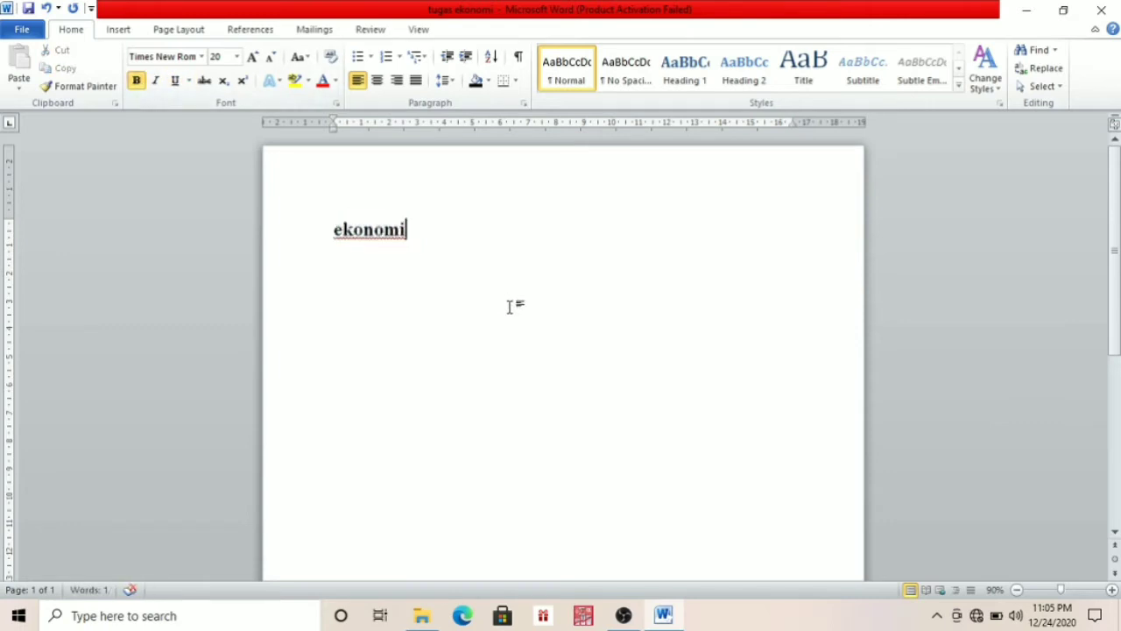
Step: Delete the bold word "ekonomi" from the page
{"action": "key", "text": "BackSpace"}
{"action": "key", "text": "BackSpace"}
{"action": "key", "text": "BackSpace"}
{"action": "key", "text": "BackSpace"}
{"action": "key", "text": "BackSpace"}
{"action": "key", "text": "BackSpace"}
{"action": "key", "text": "BackSpace"}
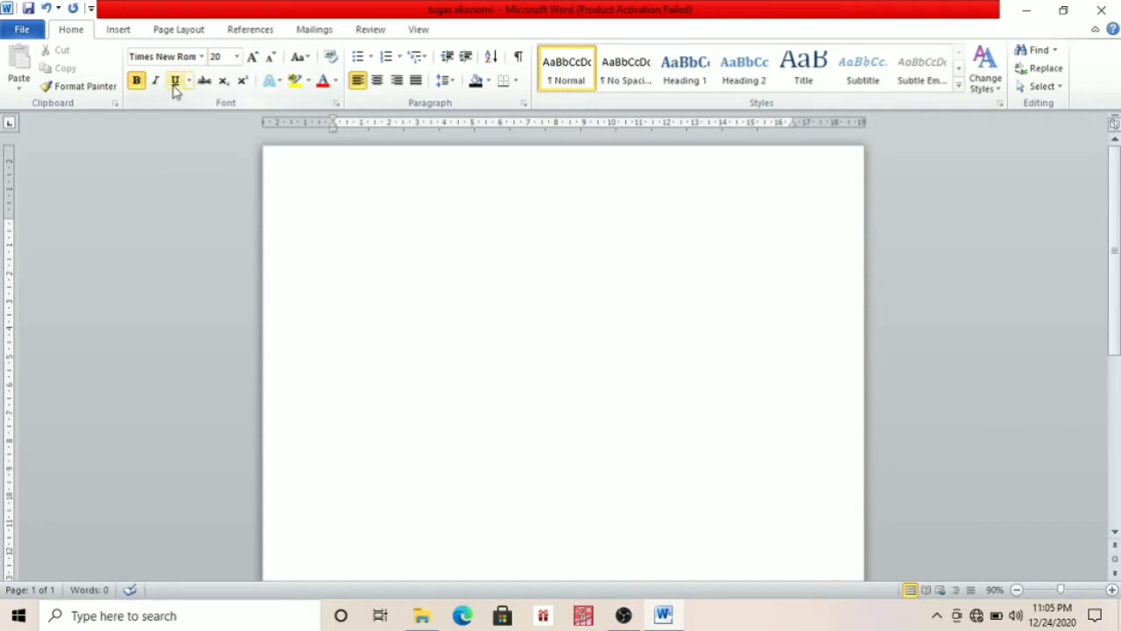
Step: Switch bold off and on again, and enter the sample word "bjshshs" in bold
{"action": "left_click", "coordinate": [137, 84]}
{"action": "left_click", "coordinate": [138, 82]}
{"action": "type", "text": "bjshshs"}
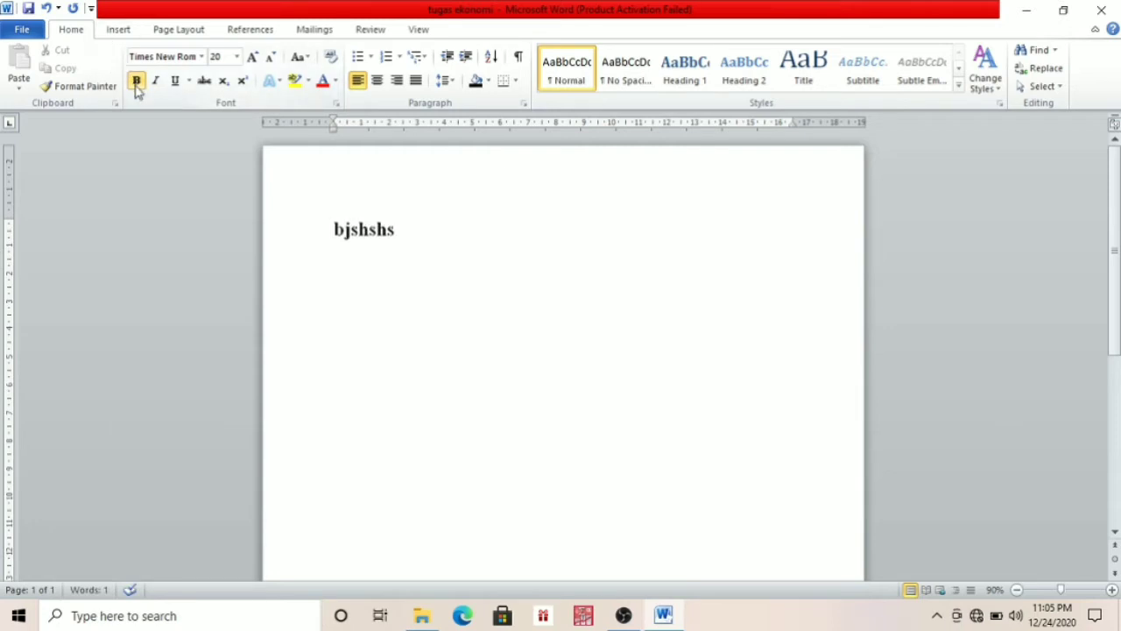
Step: Delete the bold word "bjshshs" and switch bold formatting off
{"action": "key", "text": "BackSpace"}
{"action": "key", "text": "BackSpace"}
{"action": "key", "text": "BackSpace"}
{"action": "key", "text": "BackSpace"}
{"action": "key", "text": "BackSpace"}
{"action": "key", "text": "BackSpace"}
{"action": "key", "text": "BackSpace"}
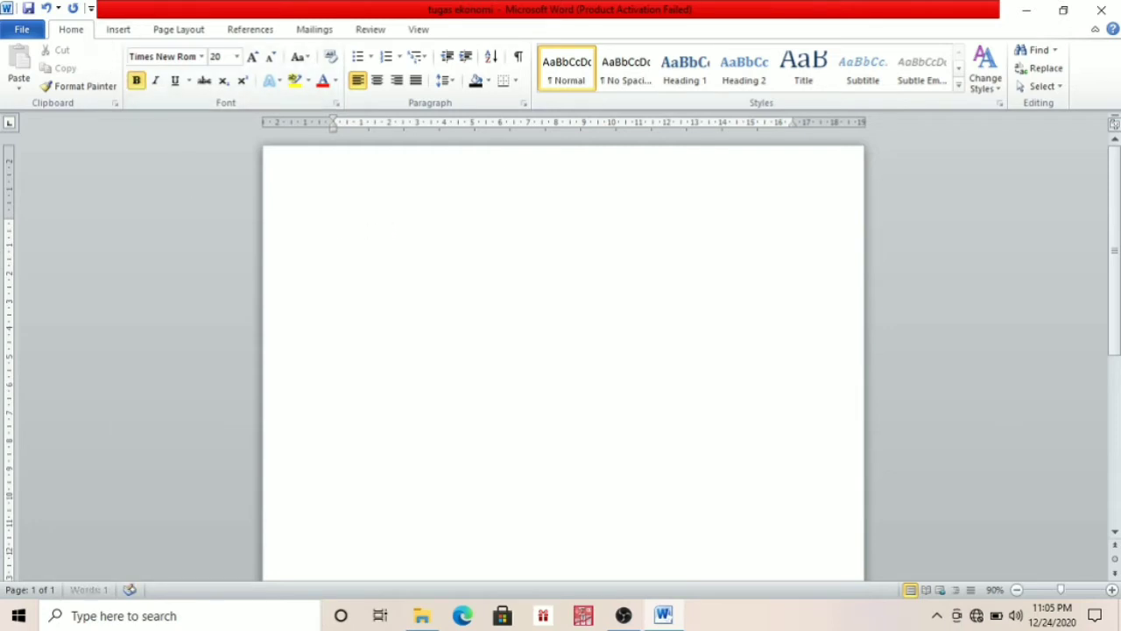
{"action": "left_click", "coordinate": [137, 81]}
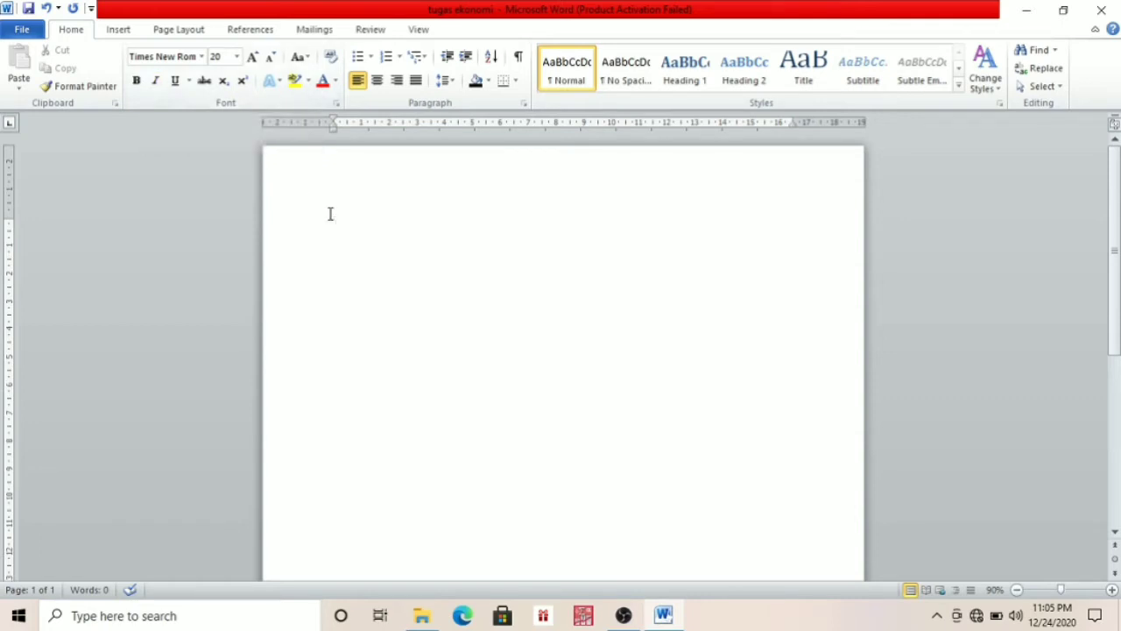
Step: Enter the sample word "bfjfddijijfwi" and make the whole word italic
{"action": "type", "text": "bfjfddijijfwi"}
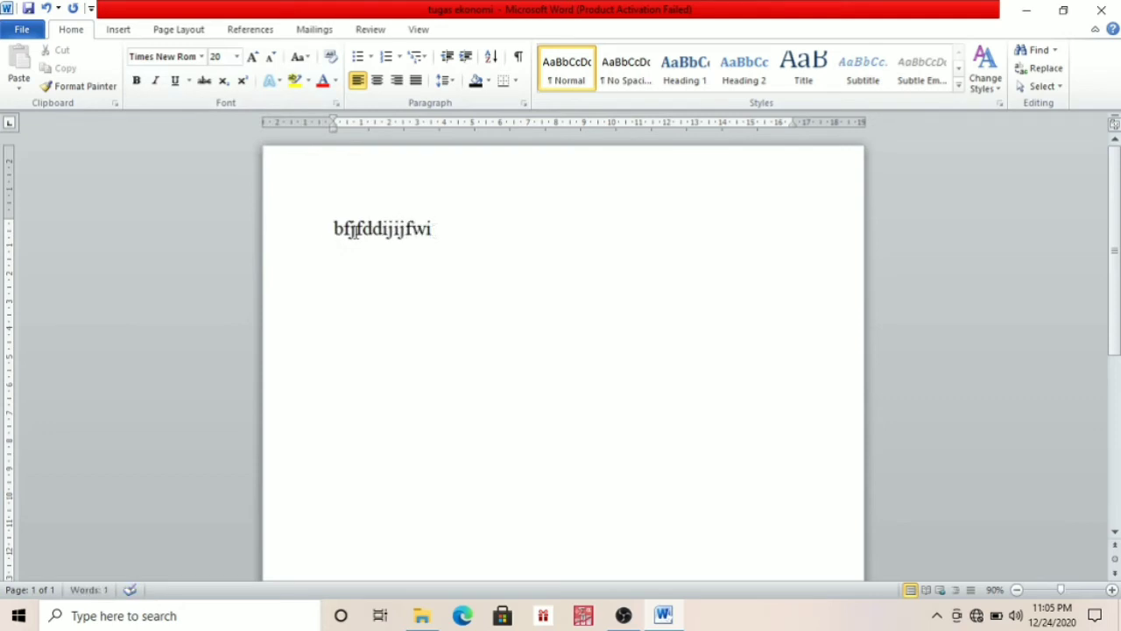
{"action": "left_click_drag", "start_coordinate": [333, 229], "coordinate": [453, 242]}
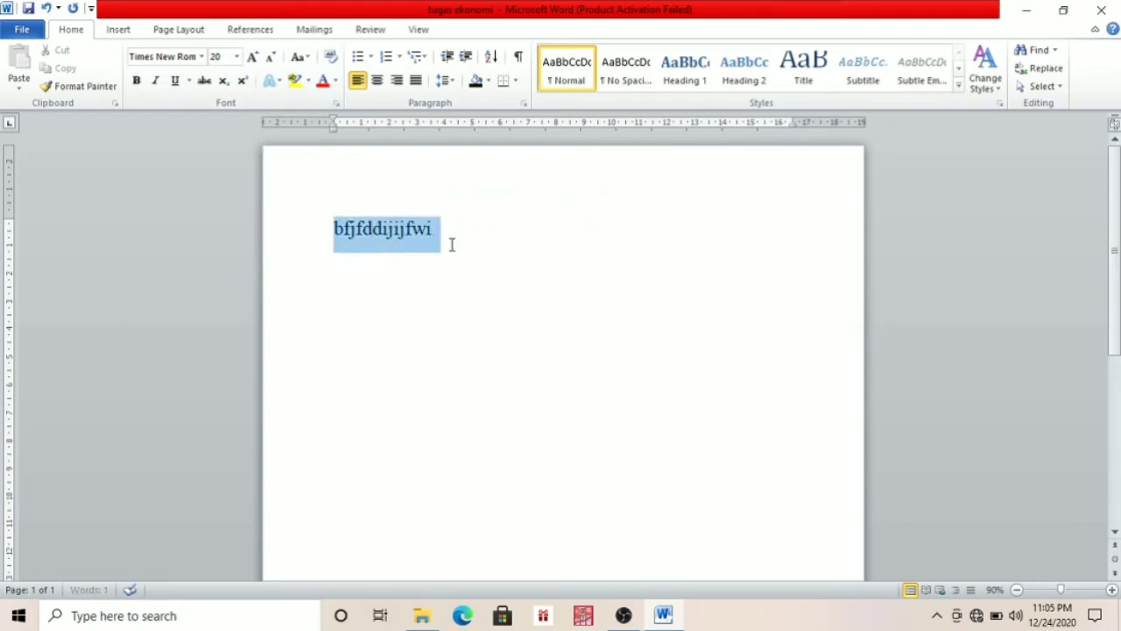
{"action": "left_click", "coordinate": [156, 82]}
{"action": "left_click", "coordinate": [548, 292]}
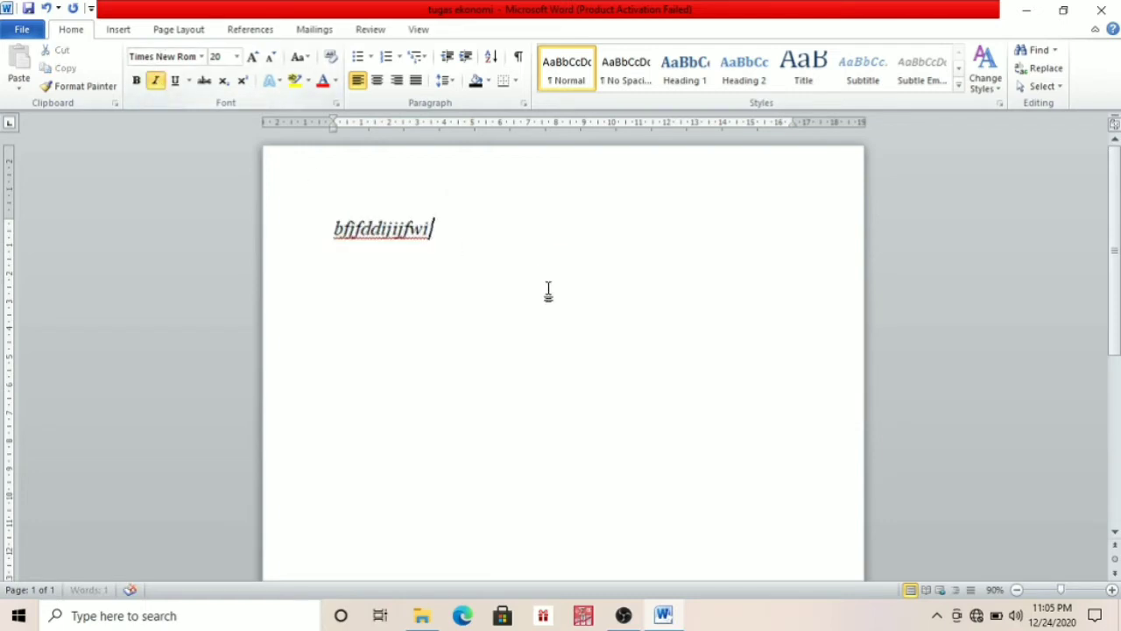
Step: Continue the line with "nffijgfig" in regular style followed by "hhfhdihg" in italics
{"action": "left_click", "coordinate": [156, 81]}
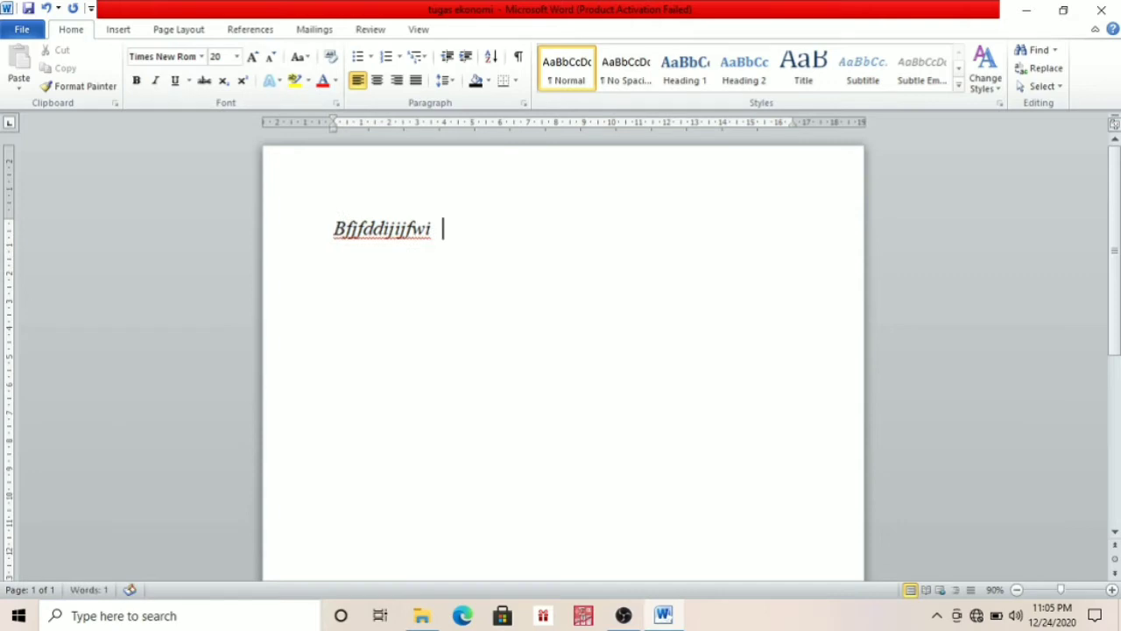
{"action": "type", "text": "nffijgfig"}
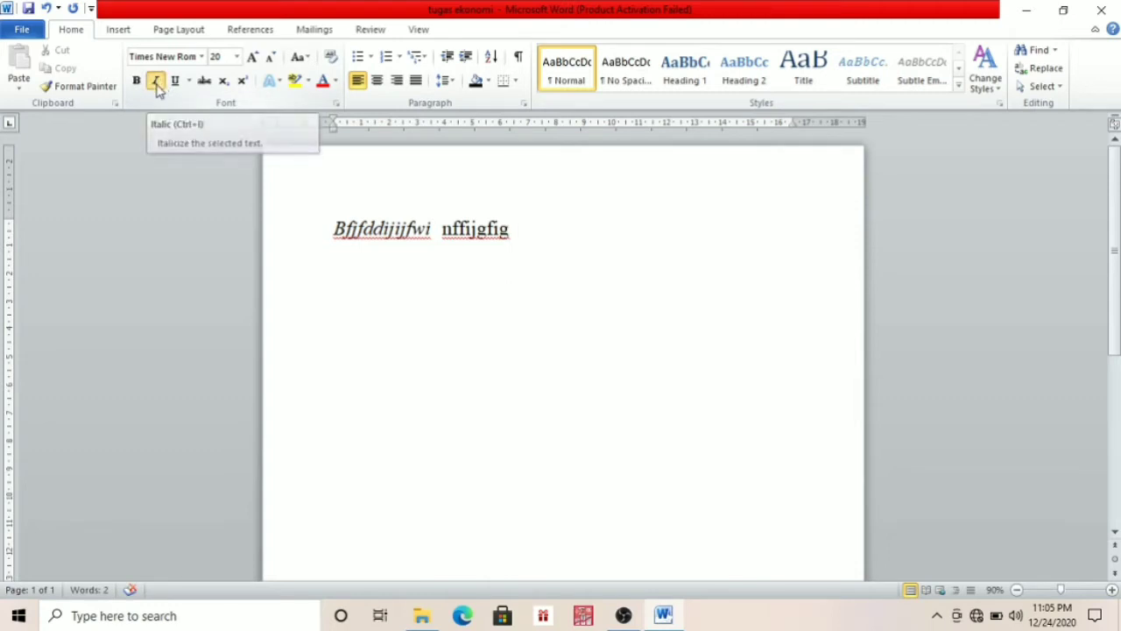
{"action": "left_click", "coordinate": [160, 83]}
{"action": "type", "text": "hhfhdihg"}
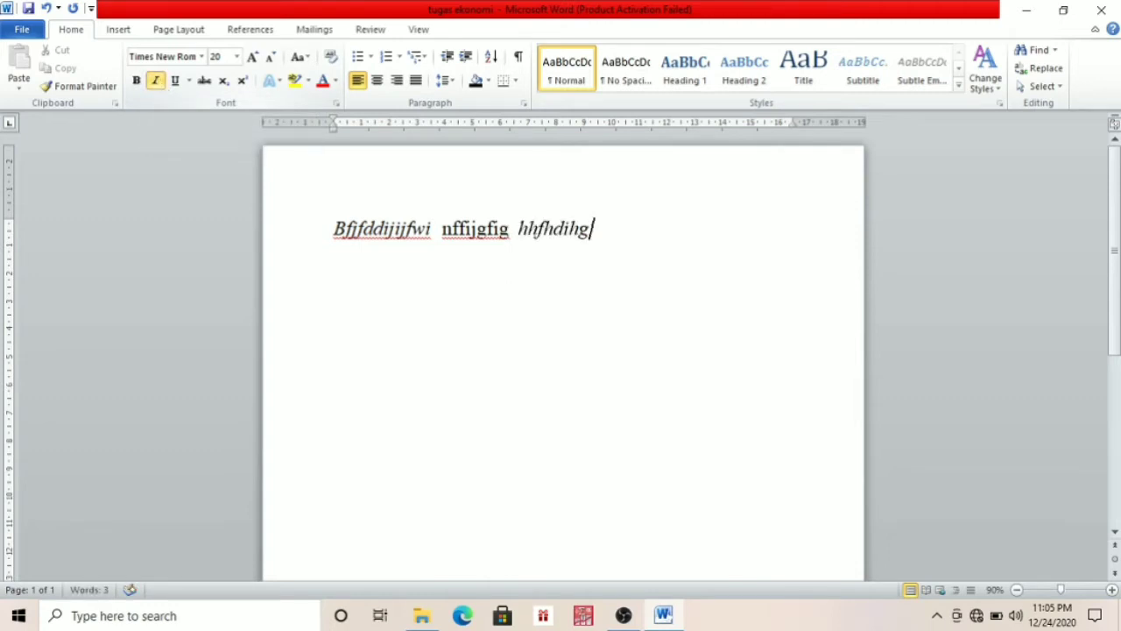
Step: Delete all the sample words on the line and switch italic formatting off
{"action": "key", "text": "BackSpace"}
{"action": "key", "text": "BackSpace"}
{"action": "key", "text": "BackSpace"}
{"action": "key", "text": "BackSpace"}
{"action": "key", "text": "BackSpace"}
{"action": "key", "text": "BackSpace"}
{"action": "key", "text": "BackSpace"}
{"action": "key", "text": "BackSpace"}
{"action": "key", "text": "BackSpace"}
{"action": "key", "text": "BackSpace"}
{"action": "key", "text": "BackSpace"}
{"action": "key", "text": "BackSpace"}
{"action": "key", "text": "BackSpace"}
{"action": "key", "text": "BackSpace"}
{"action": "key", "text": "BackSpace"}
{"action": "key", "text": "BackSpace"}
{"action": "key", "text": "BackSpace"}
{"action": "key", "text": "BackSpace"}
{"action": "key", "text": "BackSpace"}
{"action": "key", "text": "BackSpace"}
{"action": "key", "text": "BackSpace"}
{"action": "key", "text": "BackSpace"}
{"action": "key", "text": "BackSpace"}
{"action": "key", "text": "BackSpace"}
{"action": "key", "text": "BackSpace"}
{"action": "key", "text": "BackSpace"}
{"action": "key", "text": "BackSpace"}
{"action": "key", "text": "BackSpace"}
{"action": "key", "text": "BackSpace"}
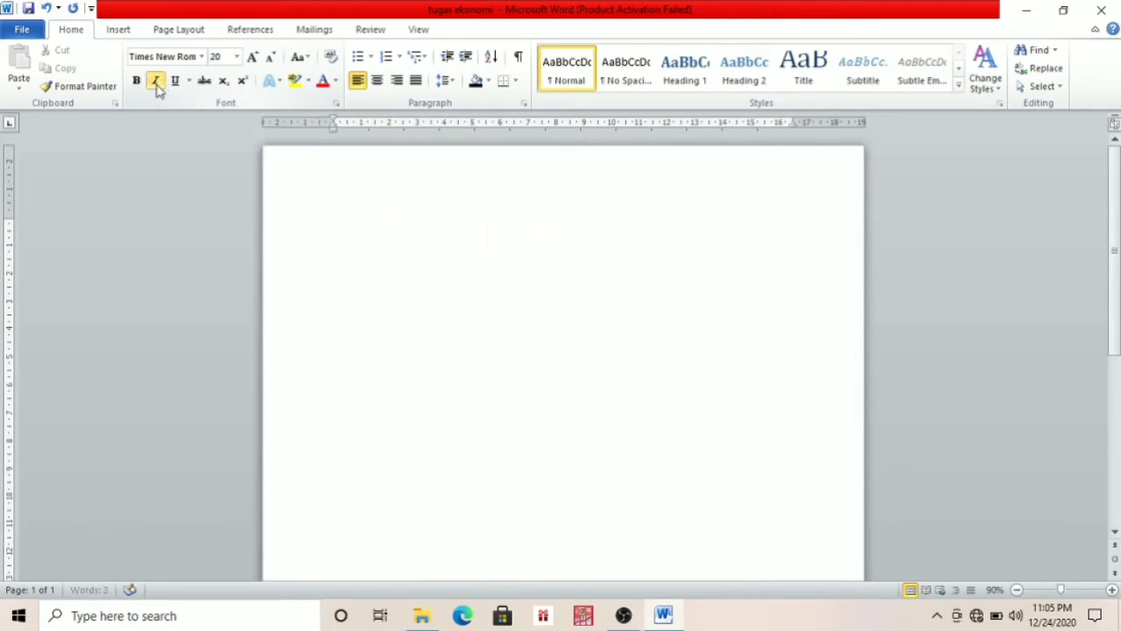
{"action": "left_click", "coordinate": [157, 85]}
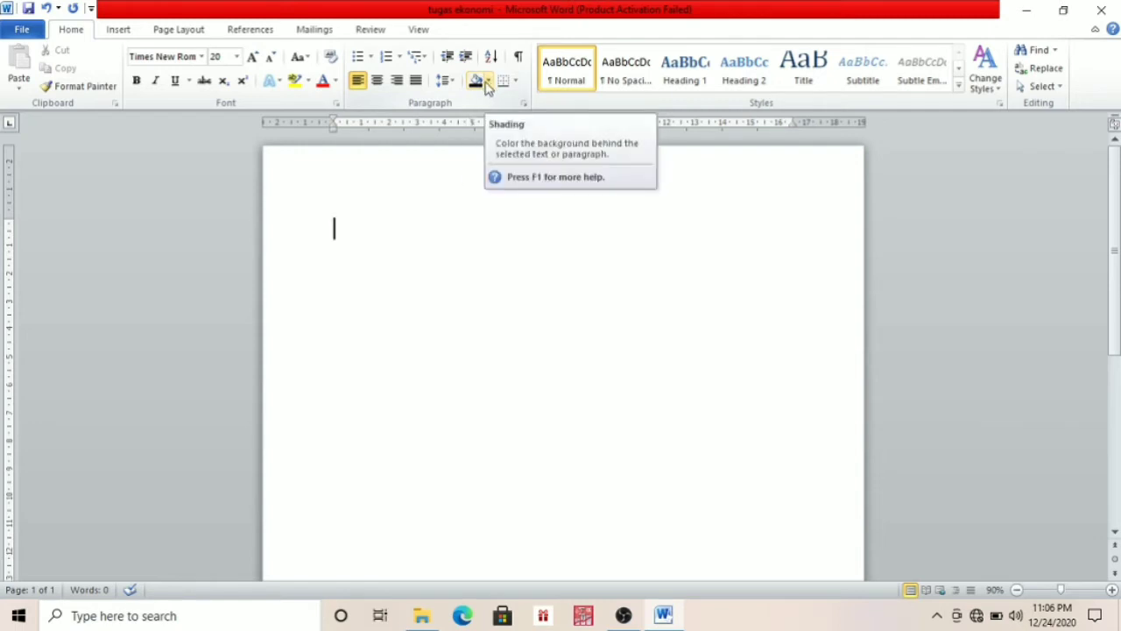
Step: Enter "jhjdsdhisdhsid" and shade its paragraph background black, changing the shading to dark orange
{"action": "type", "text": "jhjdsdhisdhsid"}
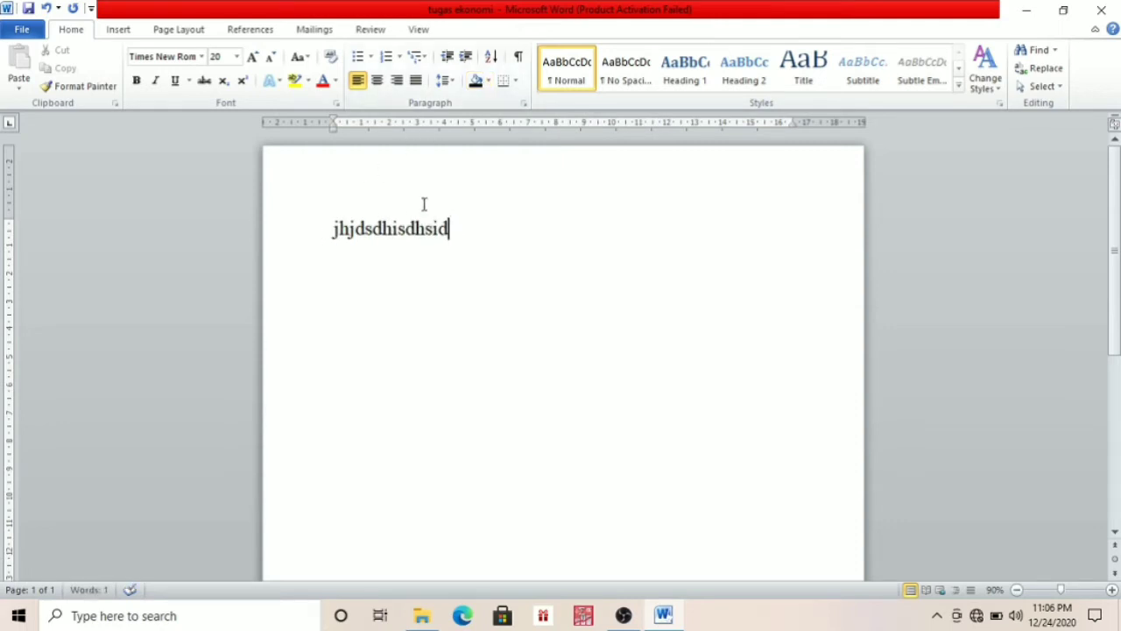
{"action": "left_click_drag", "start_coordinate": [334, 229], "coordinate": [465, 233]}
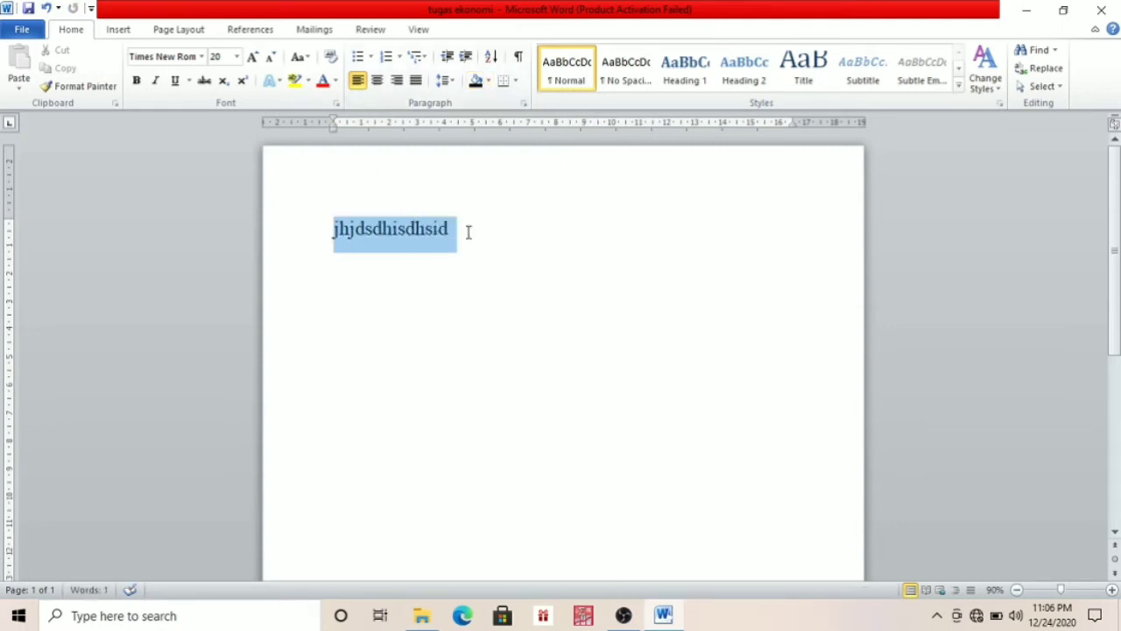
{"action": "left_click", "coordinate": [484, 80]}
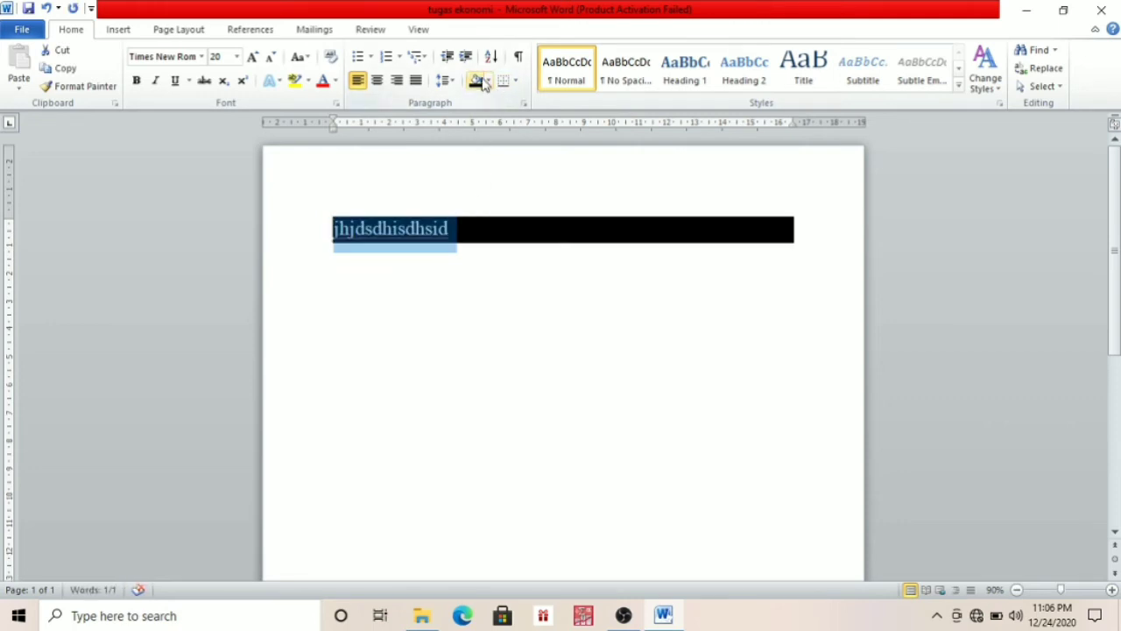
{"action": "left_click", "coordinate": [491, 83]}
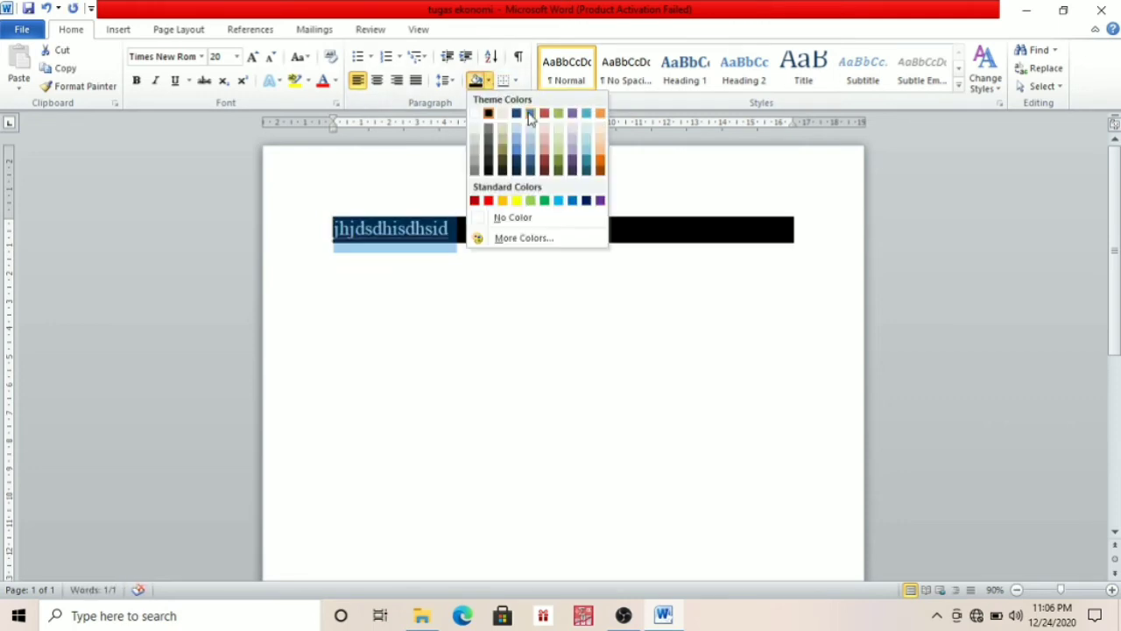
{"action": "left_click", "coordinate": [602, 166]}
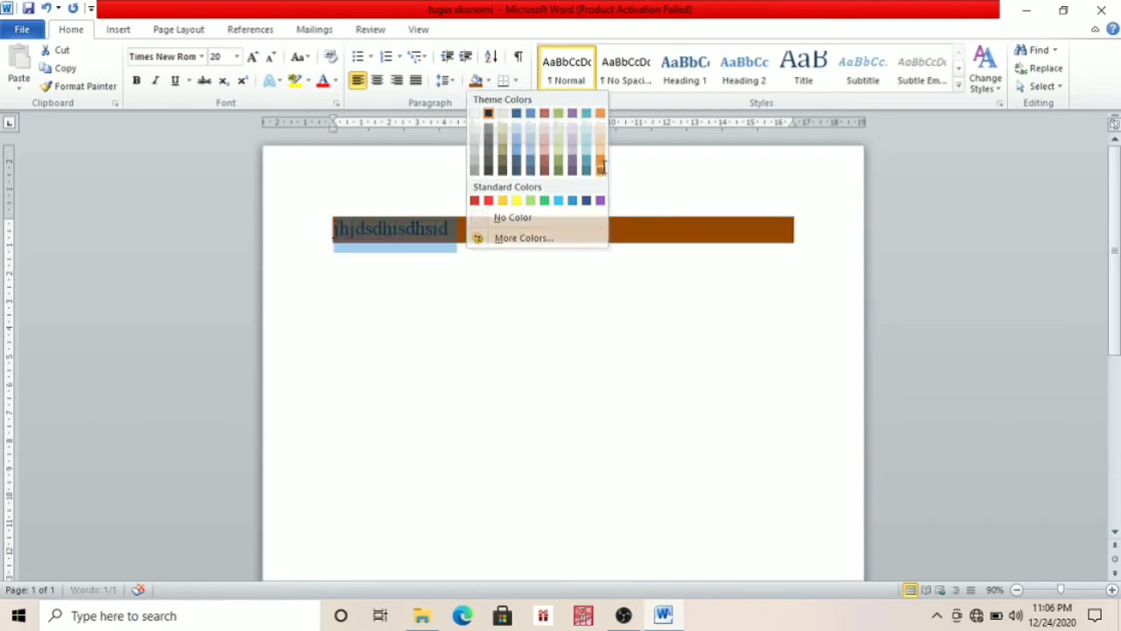
{"action": "left_click", "coordinate": [431, 377]}
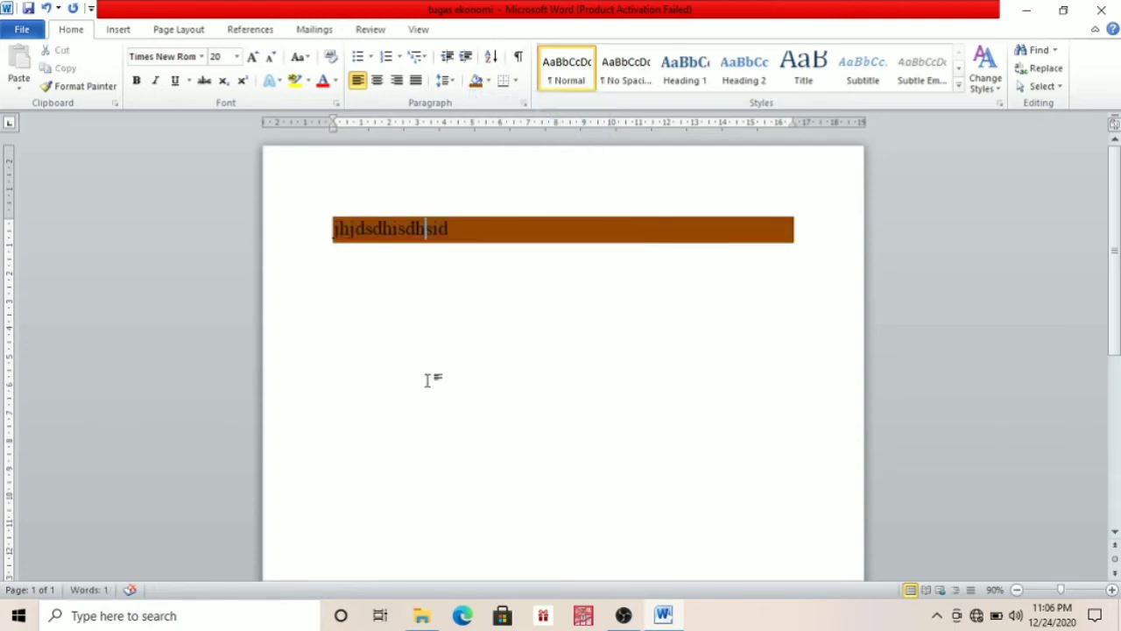
Step: Undo the paragraph shading and the entry of the sample word
{"action": "left_click", "coordinate": [46, 9]}
{"action": "left_click", "coordinate": [46, 9]}
{"action": "left_click", "coordinate": [46, 9]}
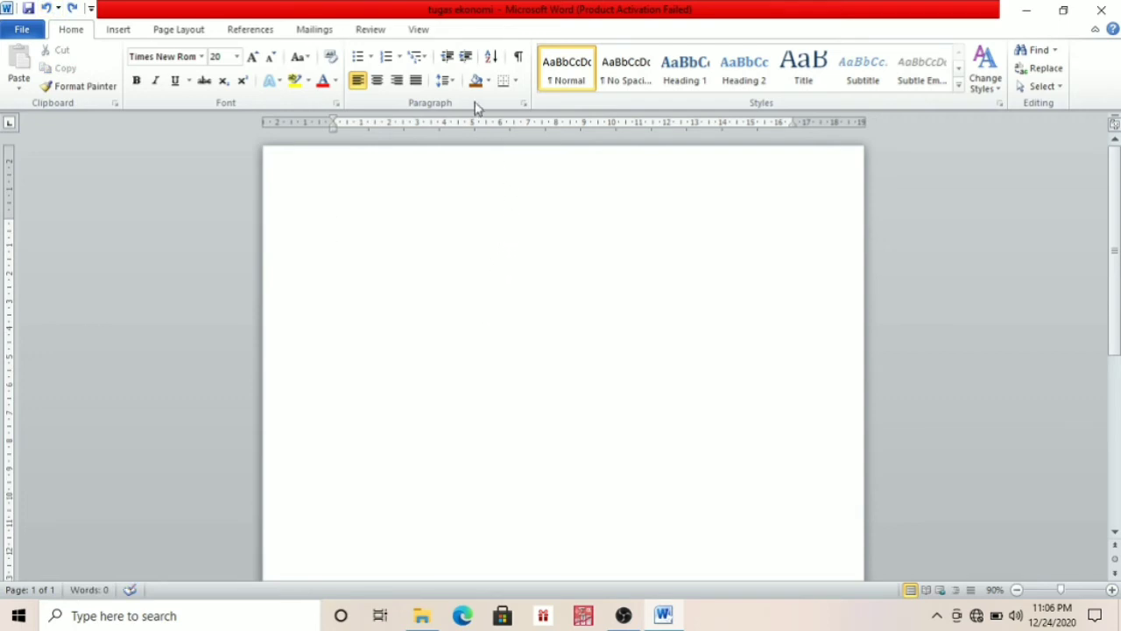
Step: Look through the border types and the line spacing choices available for the paragraph
{"action": "left_click", "coordinate": [513, 82]}
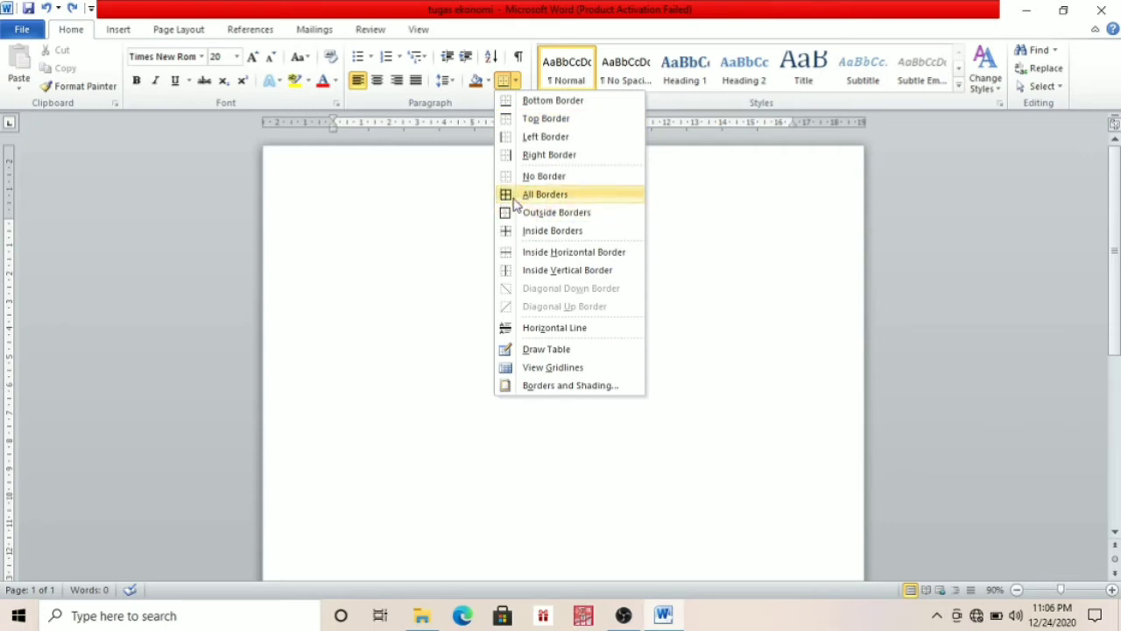
{"action": "left_click", "coordinate": [448, 222]}
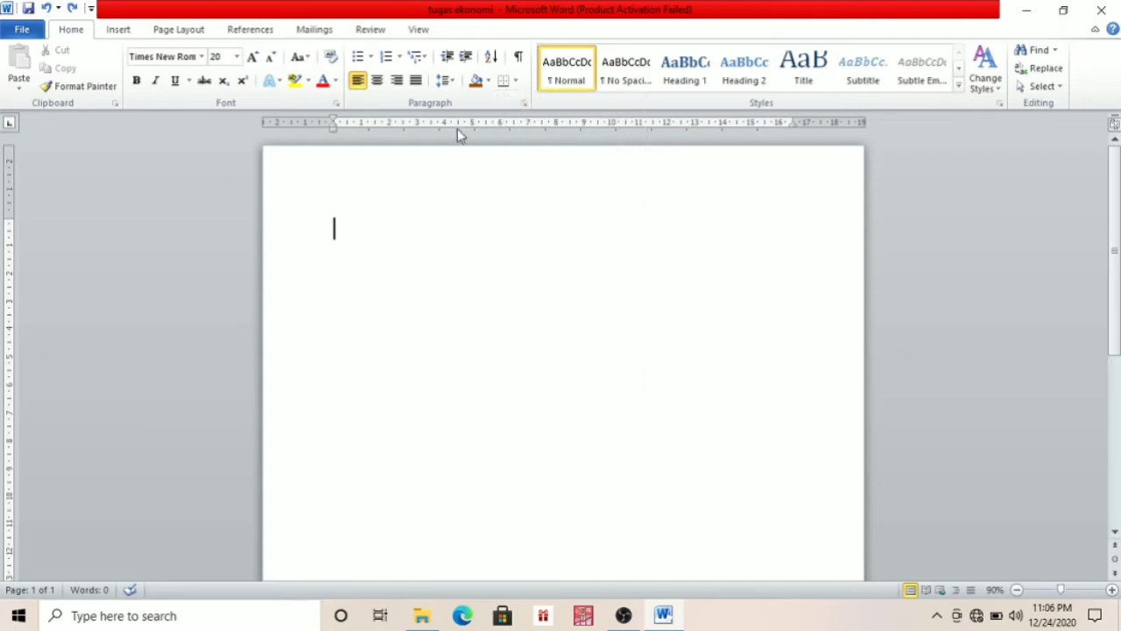
{"action": "left_click", "coordinate": [449, 80]}
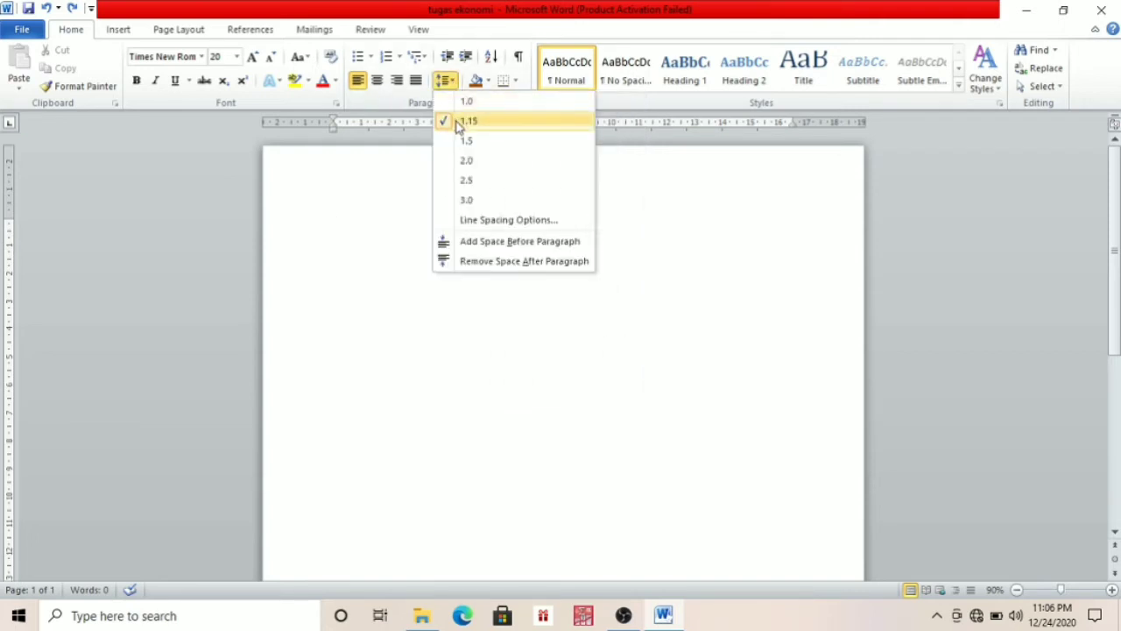
{"action": "left_click", "coordinate": [372, 237]}
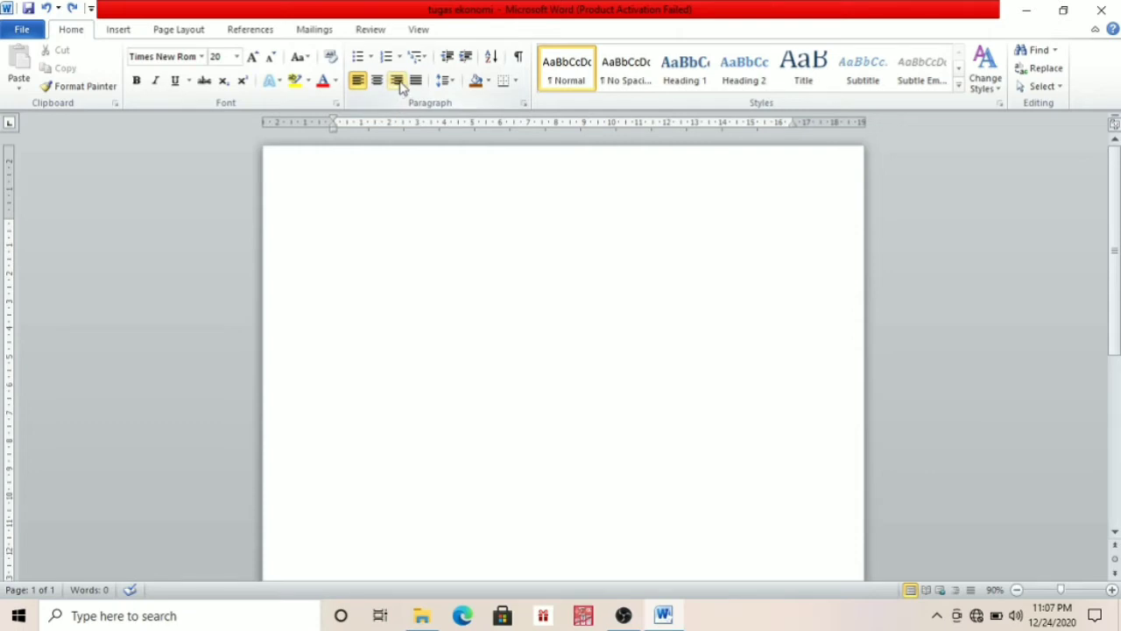
Step: Switch the empty paragraph's alignment to right, to centre and back to left
{"action": "left_click", "coordinate": [398, 80]}
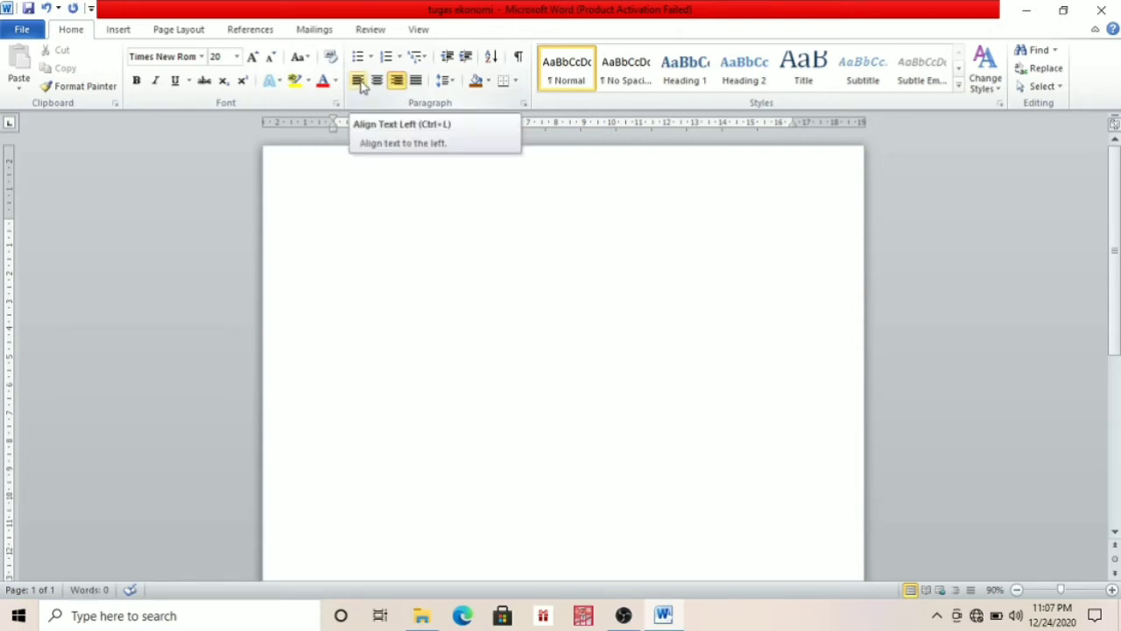
{"action": "left_click", "coordinate": [376, 82]}
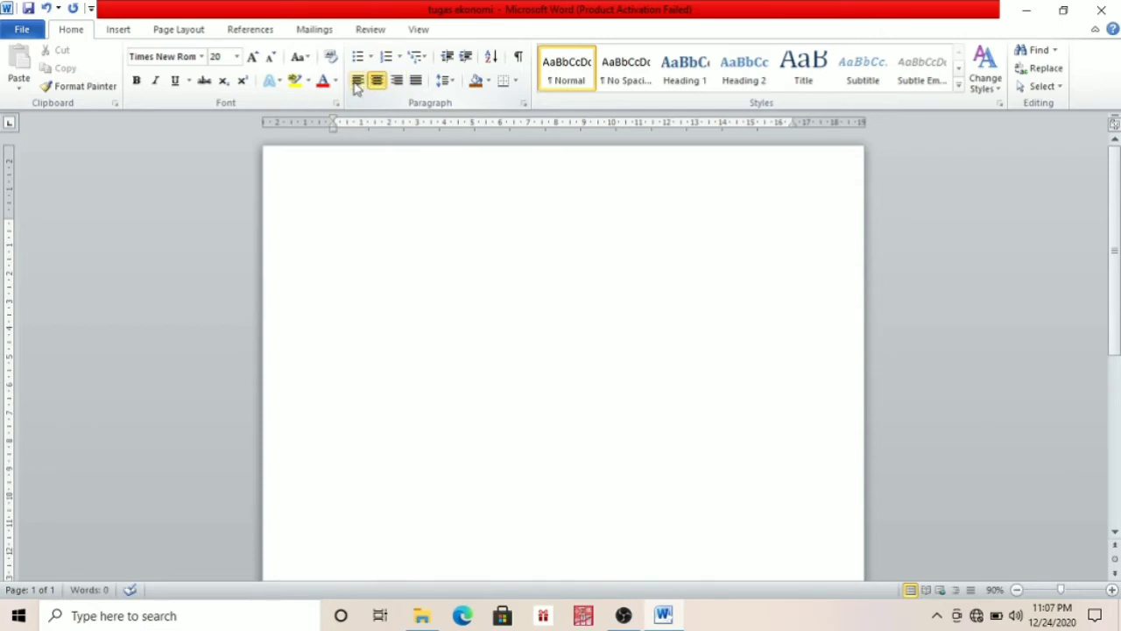
{"action": "left_click", "coordinate": [356, 82]}
Step: Start a bulleted list with the four-diamond bullet and enter "bjdfbdfdkdkfdf" as its first item
{"action": "left_click", "coordinate": [371, 56]}
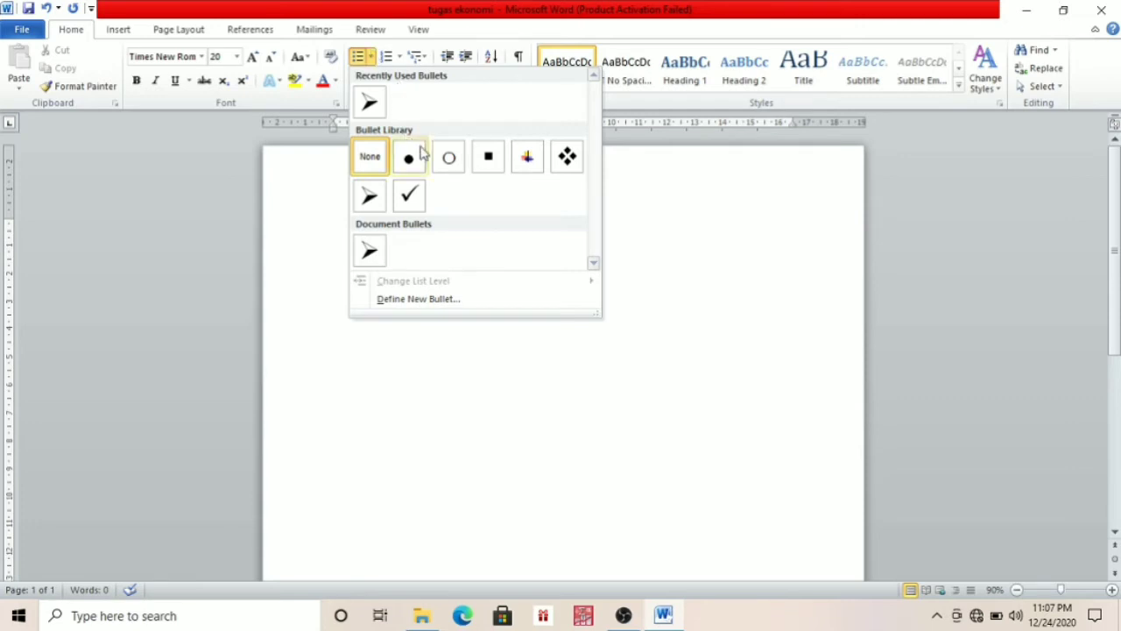
{"action": "left_click", "coordinate": [570, 156]}
{"action": "type", "text": "bjdfbdfdkdkfdf"}
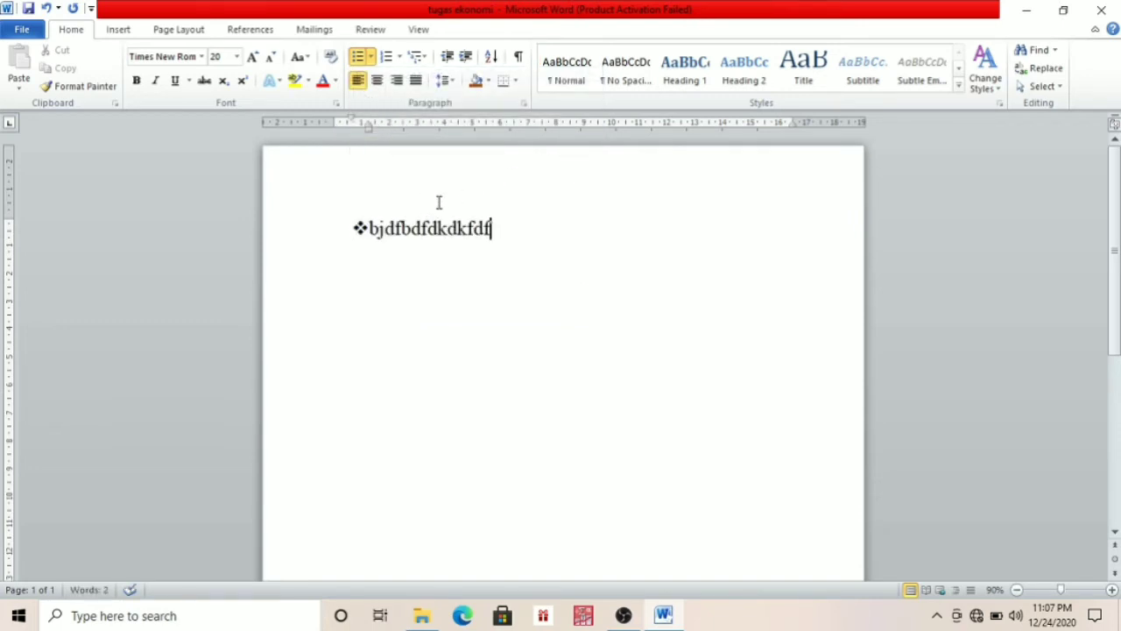
Step: Add a line below the diamond item with a hollow-circle bullet and the text "hfidhgig"
{"action": "key", "text": "Return"}
{"action": "key", "text": "BackSpace"}
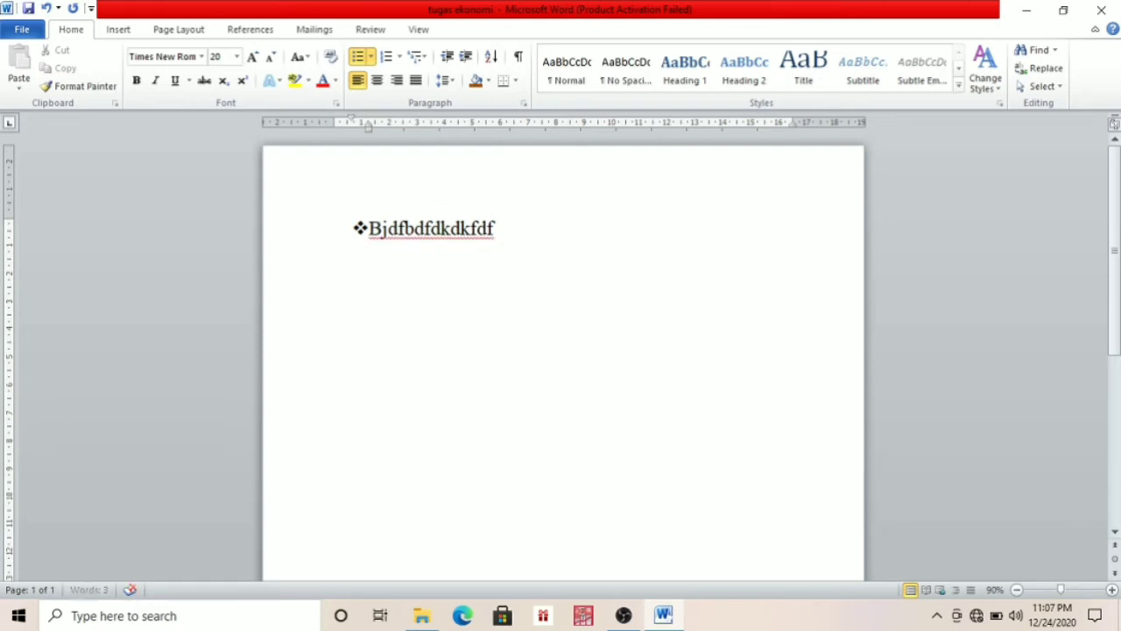
{"action": "left_click", "coordinate": [371, 56]}
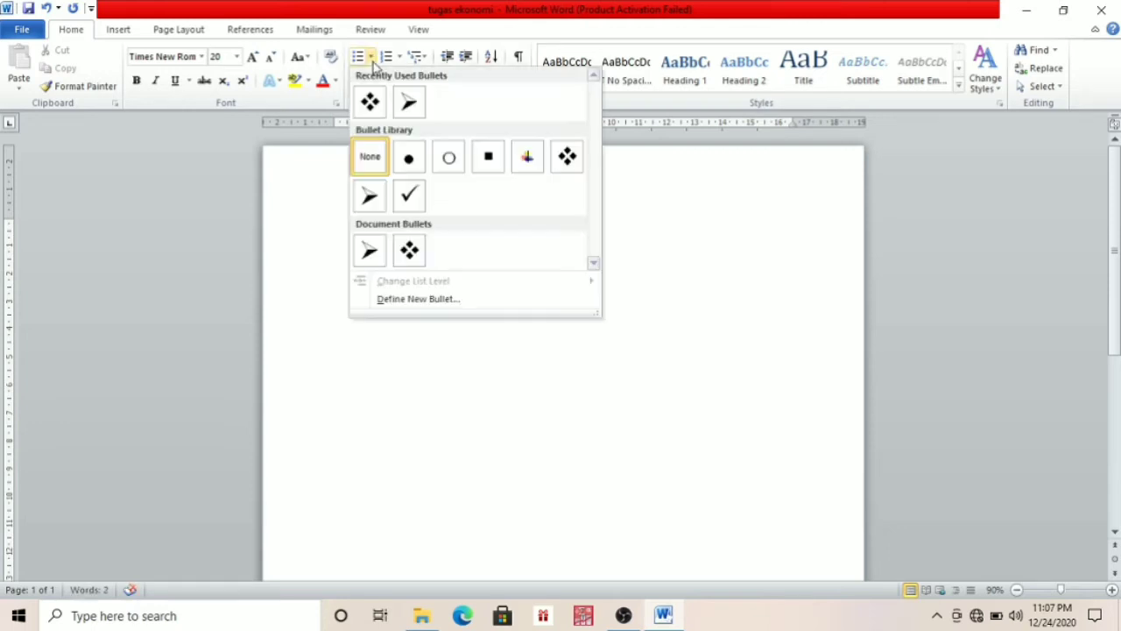
{"action": "left_click", "coordinate": [453, 156]}
{"action": "type", "text": "hfidhgigi"}
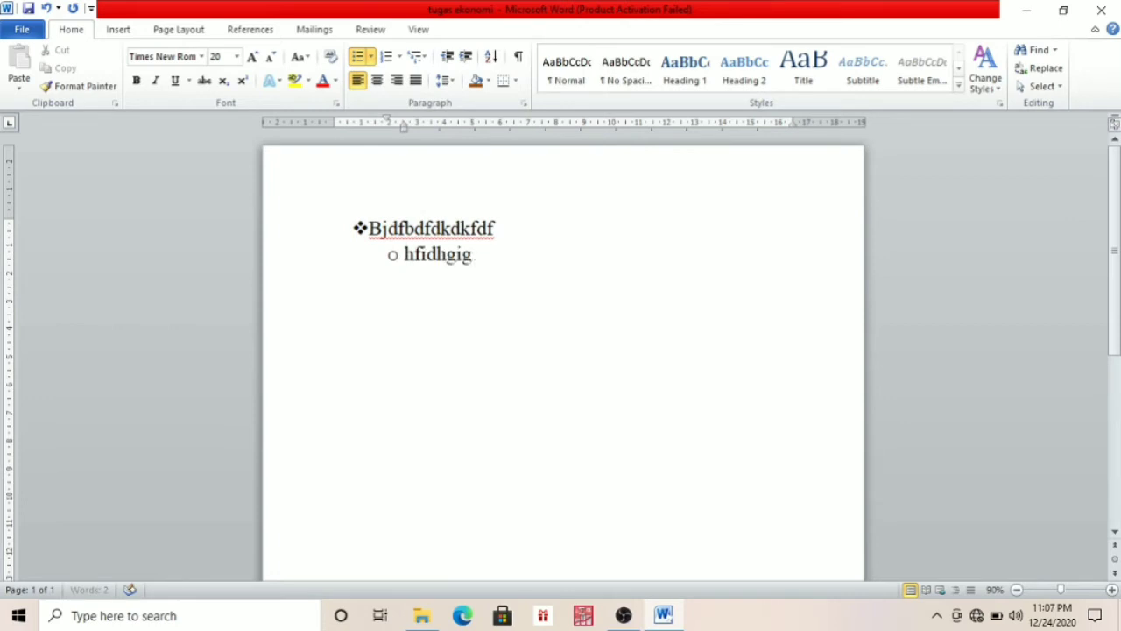
Step: Delete both bulleted items and their bullets so the page is empty
{"action": "key", "text": "BackSpace"}
{"action": "key", "text": "BackSpace"}
{"action": "key", "text": "BackSpace"}
{"action": "key", "text": "BackSpace"}
{"action": "key", "text": "BackSpace"}
{"action": "key", "text": "BackSpace"}
{"action": "key", "text": "BackSpace"}
{"action": "key", "text": "BackSpace"}
{"action": "key", "text": "BackSpace"}
{"action": "key", "text": "BackSpace"}
{"action": "key", "text": "BackSpace"}
{"action": "key", "text": "BackSpace"}
{"action": "key", "text": "BackSpace"}
{"action": "key", "text": "BackSpace"}
{"action": "key", "text": "BackSpace"}
{"action": "key", "text": "BackSpace"}
{"action": "key", "text": "BackSpace"}
{"action": "key", "text": "BackSpace"}
{"action": "key", "text": "BackSpace"}
{"action": "key", "text": "BackSpace"}
{"action": "key", "text": "BackSpace"}
{"action": "key", "text": "BackSpace"}
{"action": "key", "text": "BackSpace"}
{"action": "key", "text": "BackSpace"}
{"action": "key", "text": "BackSpace"}
{"action": "key", "text": "BackSpace"}
{"action": "key", "text": "BackSpace"}
{"action": "key", "text": "BackSpace"}
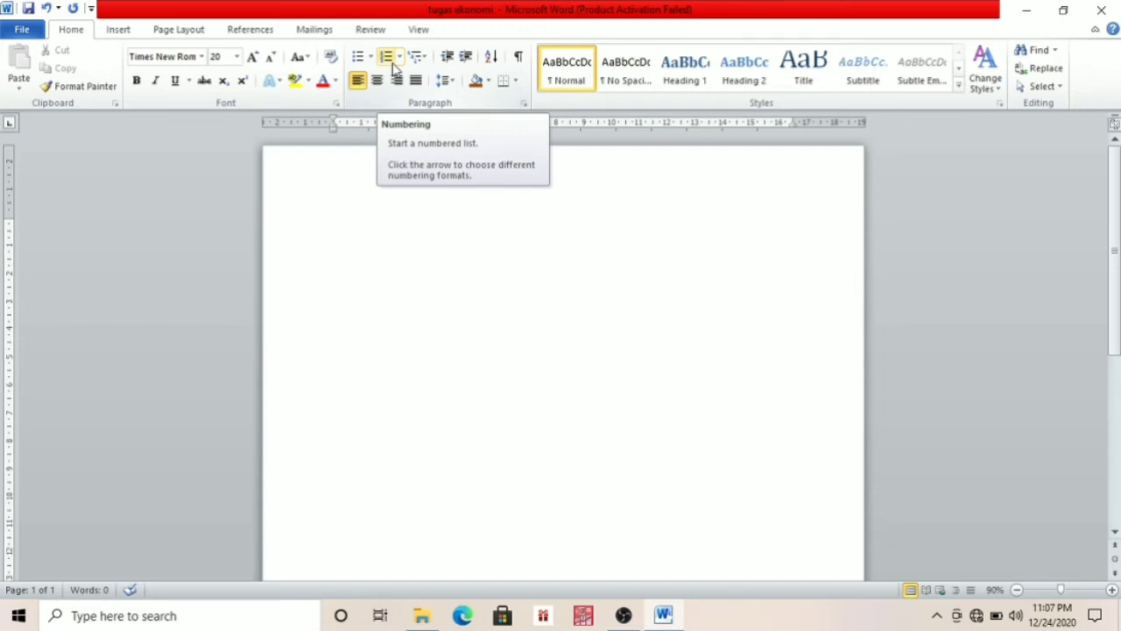
Step: Enter two plain sample lines, "dbjfbjfdf" and "shisjfijfosf"
{"action": "type", "text": "dbjfbjfdf"}
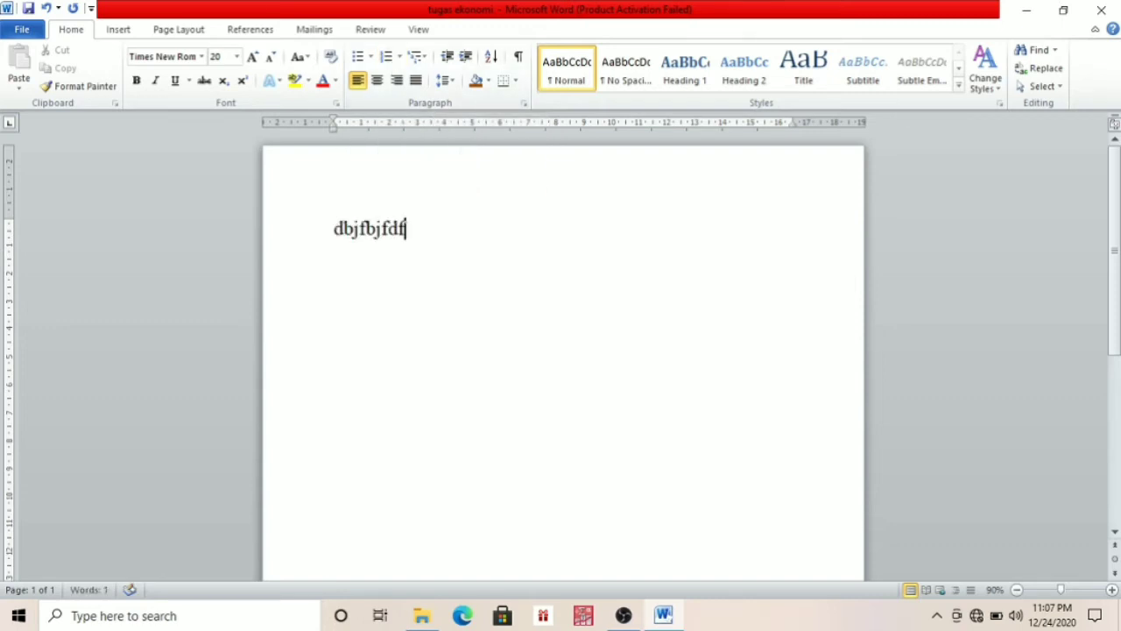
{"action": "key", "text": "Return"}
{"action": "type", "text": "shisjfijfosf"}
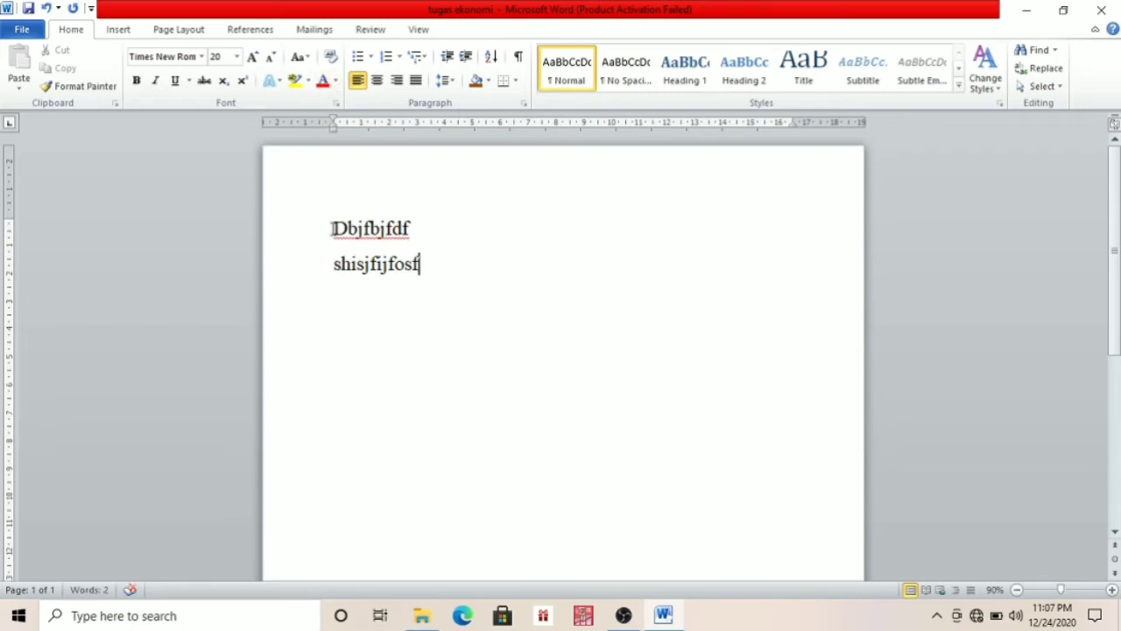
Step: Turn the two sample lines into a numbered list in the 1. 2. 3. format
{"action": "left_click_drag", "start_coordinate": [333, 228], "coordinate": [431, 261]}
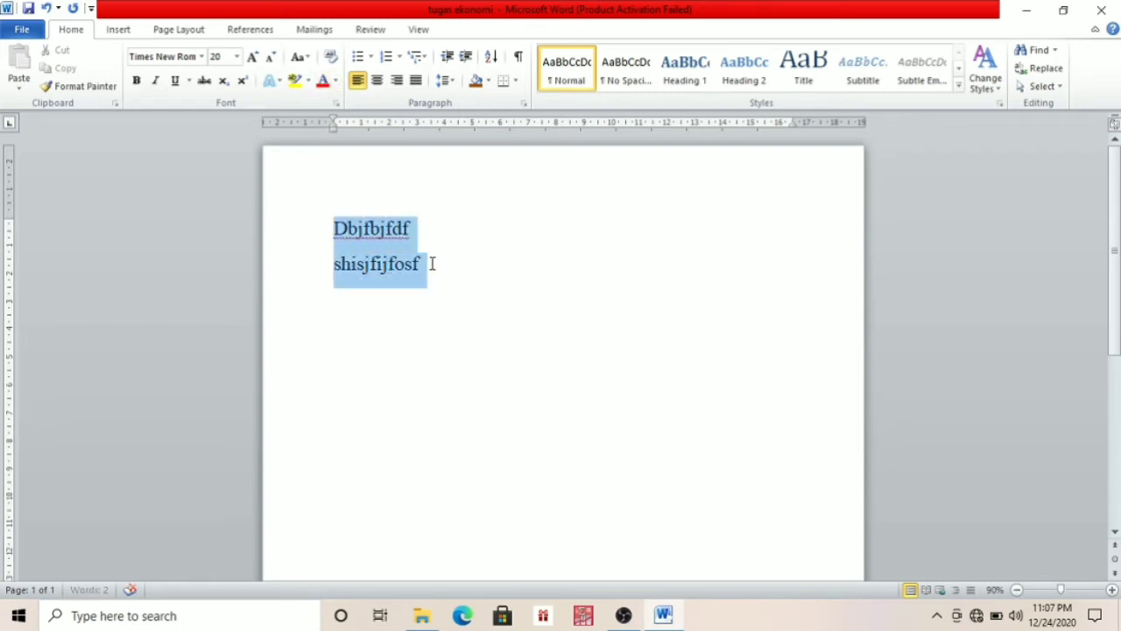
{"action": "left_click", "coordinate": [399, 56]}
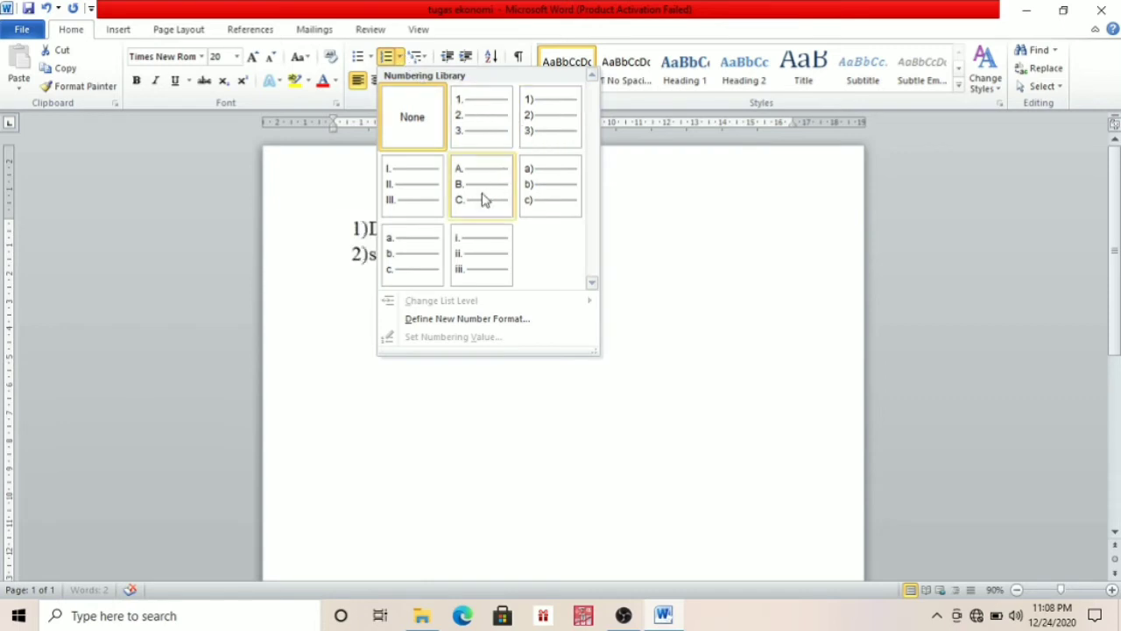
{"action": "left_click", "coordinate": [474, 117]}
{"action": "left_click", "coordinate": [494, 281]}
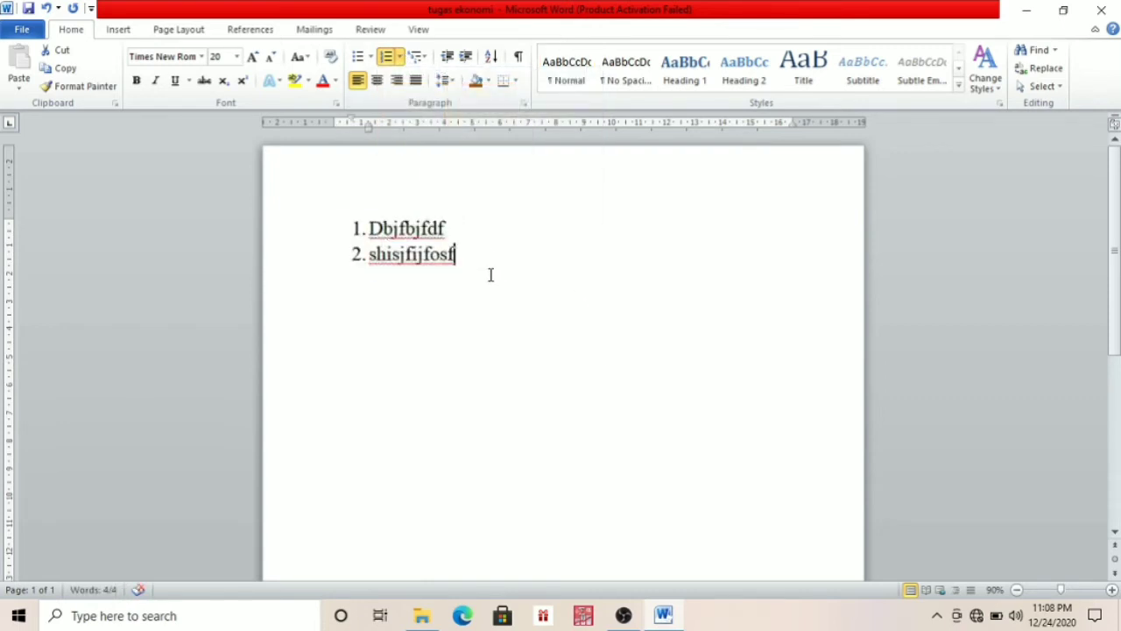
Step: Delete both numbered items and their numbering so the page is empty
{"action": "key", "text": "BackSpace"}
{"action": "key", "text": "BackSpace"}
{"action": "key", "text": "BackSpace"}
{"action": "key", "text": "BackSpace"}
{"action": "key", "text": "BackSpace"}
{"action": "key", "text": "BackSpace"}
{"action": "key", "text": "BackSpace"}
{"action": "key", "text": "BackSpace"}
{"action": "key", "text": "BackSpace"}
{"action": "key", "text": "BackSpace"}
{"action": "key", "text": "BackSpace"}
{"action": "key", "text": "BackSpace"}
{"action": "key", "text": "BackSpace"}
{"action": "key", "text": "BackSpace"}
{"action": "key", "text": "BackSpace"}
{"action": "key", "text": "BackSpace"}
{"action": "key", "text": "BackSpace"}
{"action": "key", "text": "BackSpace"}
{"action": "key", "text": "BackSpace"}
{"action": "key", "text": "BackSpace"}
{"action": "key", "text": "BackSpace"}
{"action": "key", "text": "BackSpace"}
{"action": "key", "text": "BackSpace"}
{"action": "key", "text": "BackSpace"}
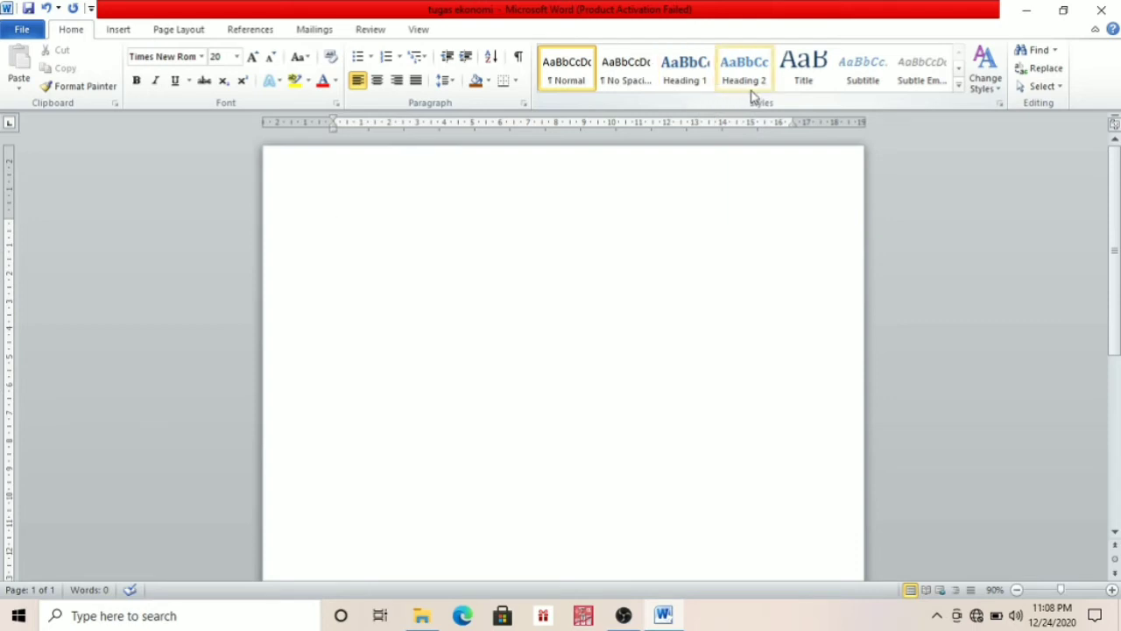
Step: Enter "jvnjfgfgof" in the No Spacing style, and restyle the line as Heading 1 while adding "jdojfdof"
{"action": "left_click", "coordinate": [625, 81]}
{"action": "type", "text": "jvn"}
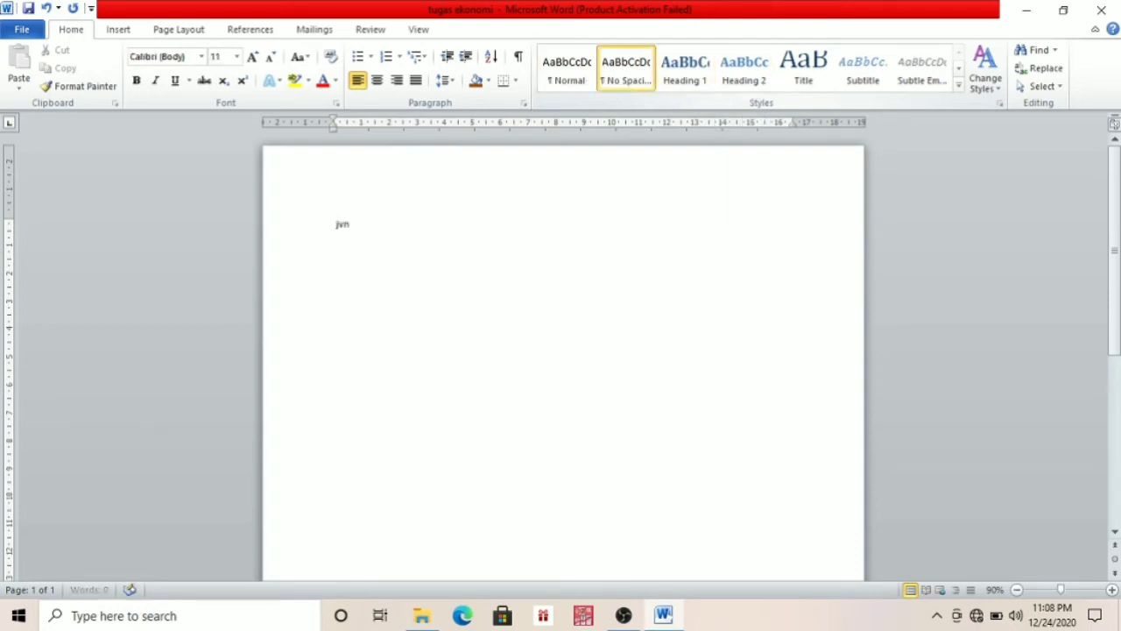
{"action": "type", "text": "jfgfgof"}
{"action": "left_click", "coordinate": [692, 72]}
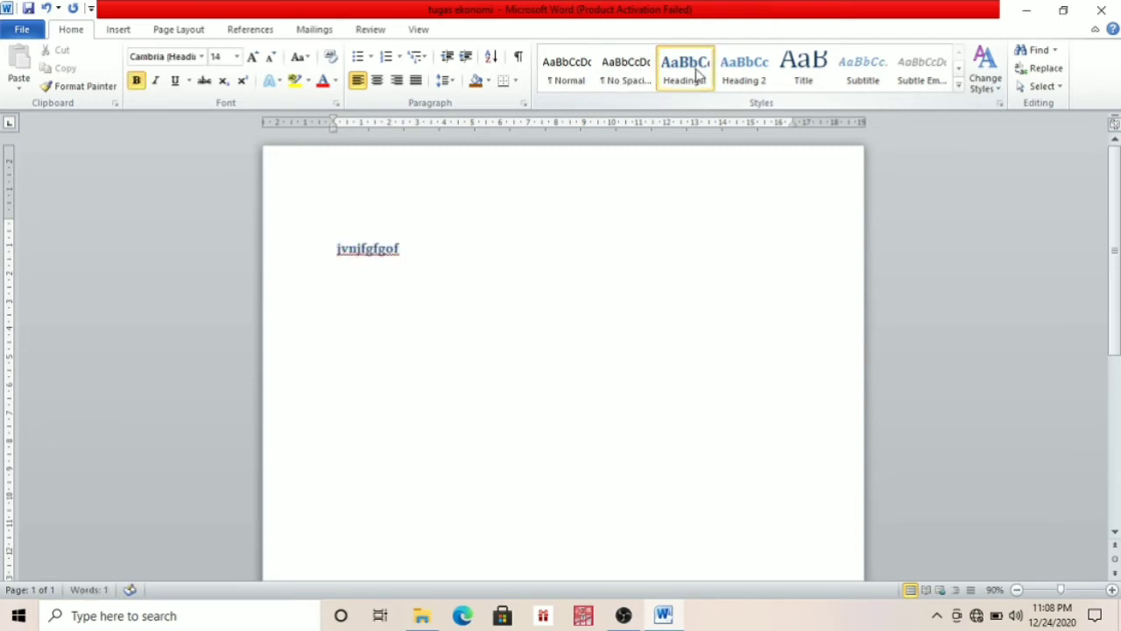
{"action": "type", "text": "jdojfdof"}
Step: Delete the whole Heading 1 sample text from the page
{"action": "key", "text": "BackSpace"}
{"action": "key", "text": "BackSpace"}
{"action": "key", "text": "BackSpace"}
{"action": "key", "text": "BackSpace"}
{"action": "key", "text": "BackSpace"}
{"action": "key", "text": "BackSpace"}
{"action": "key", "text": "BackSpace"}
{"action": "key", "text": "BackSpace"}
{"action": "key", "text": "BackSpace"}
{"action": "key", "text": "BackSpace"}
{"action": "key", "text": "BackSpace"}
{"action": "key", "text": "BackSpace"}
{"action": "key", "text": "BackSpace"}
{"action": "key", "text": "BackSpace"}
{"action": "key", "text": "BackSpace"}
{"action": "key", "text": "BackSpace"}
{"action": "key", "text": "BackSpace"}
{"action": "key", "text": "BackSpace"}
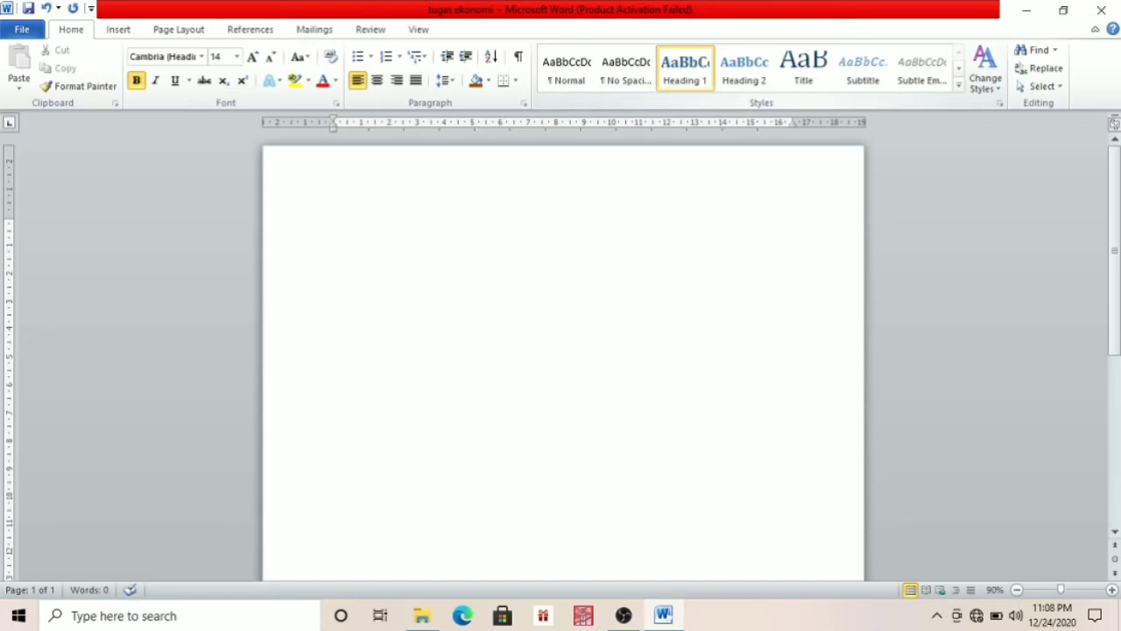
Step: Look through the paragraph spacing presets and the find options, and open the Find and Replace dialog for replacing text
{"action": "left_click", "coordinate": [999, 91]}
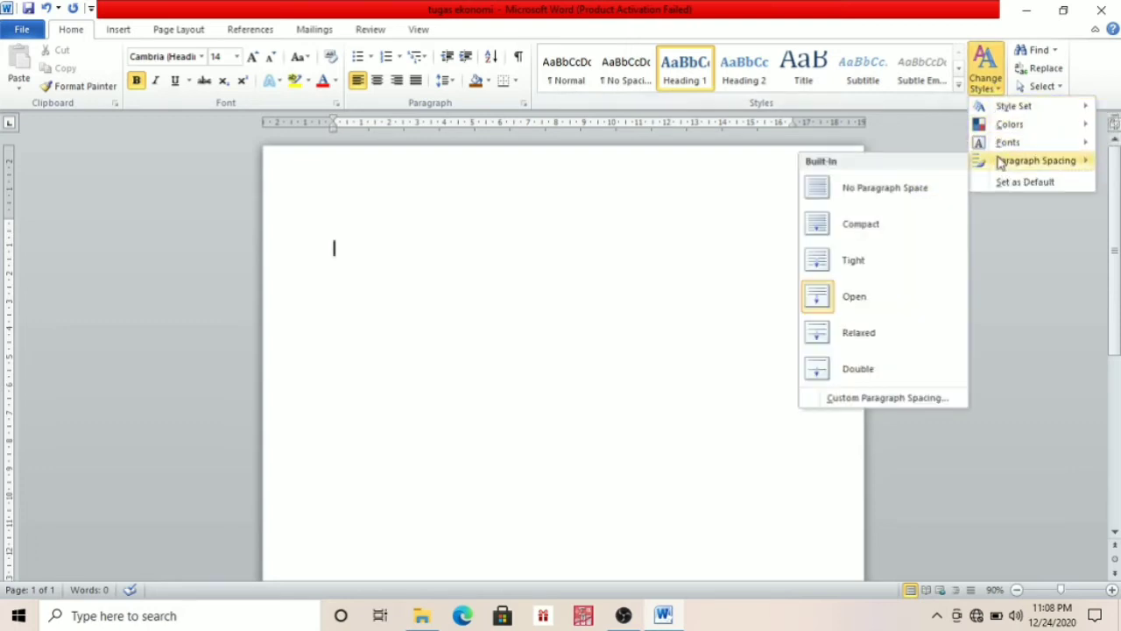
{"action": "left_click", "coordinate": [698, 279]}
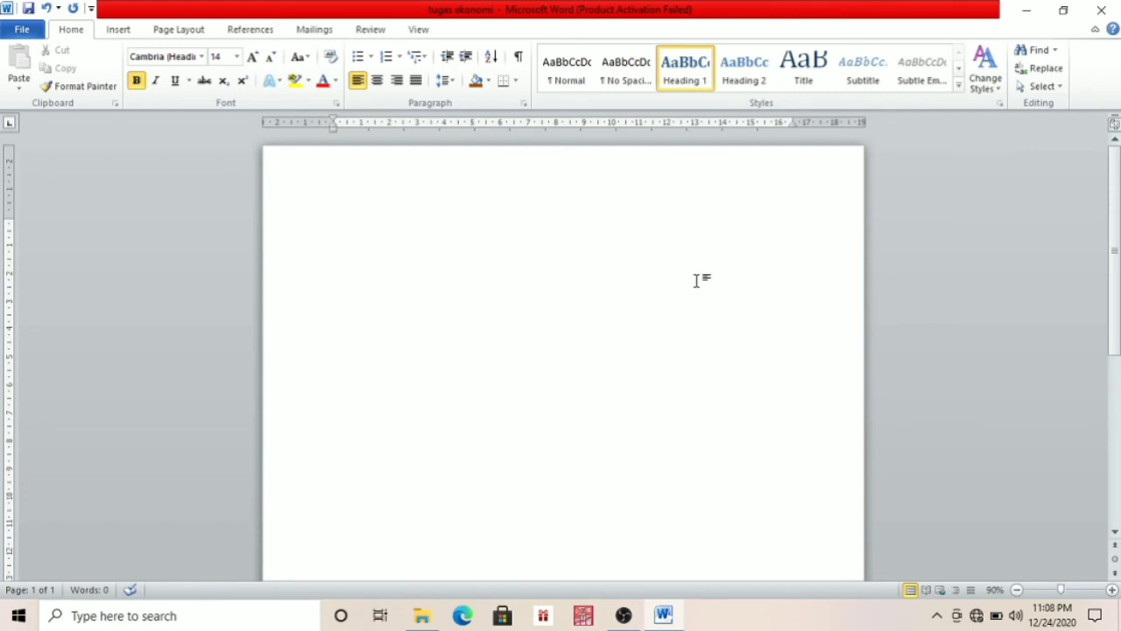
{"action": "left_click", "coordinate": [1055, 51]}
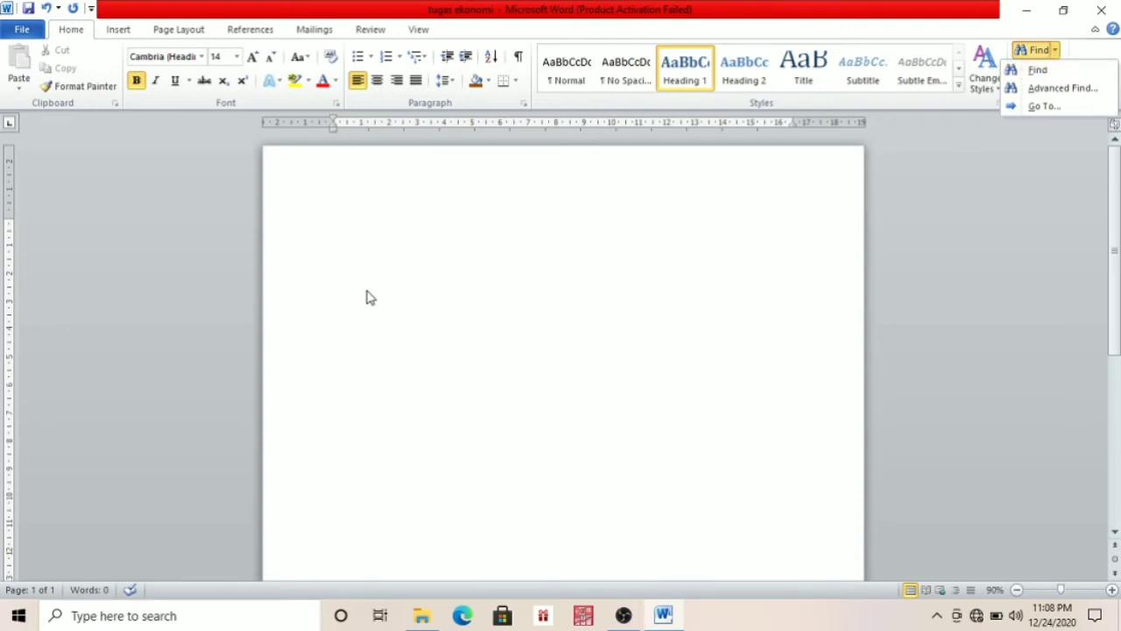
{"action": "left_click", "coordinate": [997, 200]}
{"action": "left_click", "coordinate": [1045, 69]}
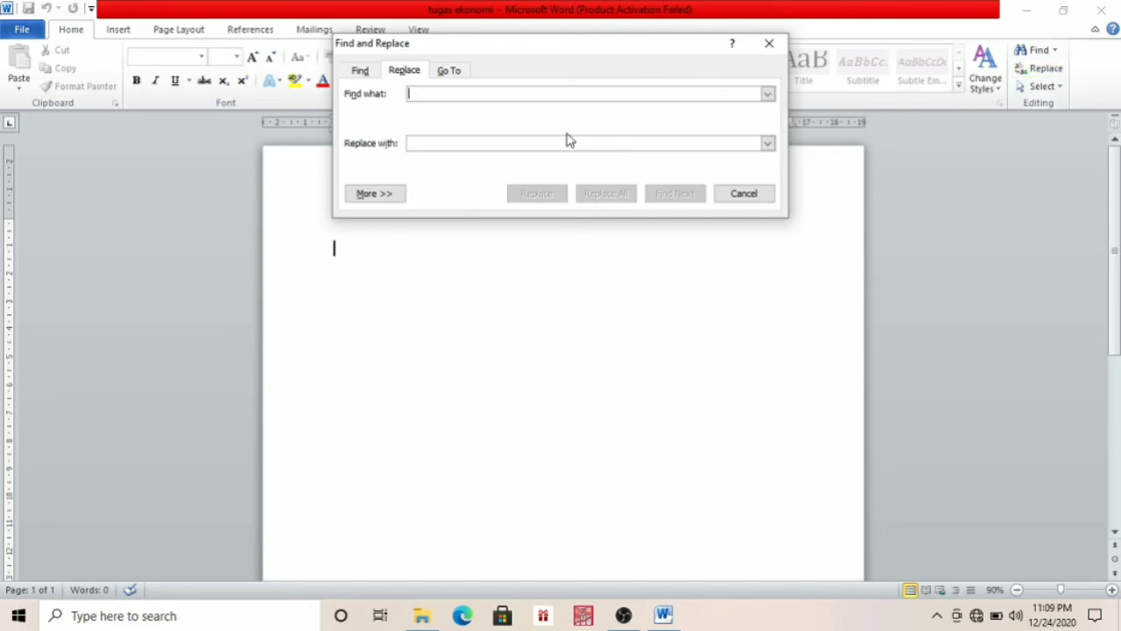
{"action": "left_click", "coordinate": [531, 375]}
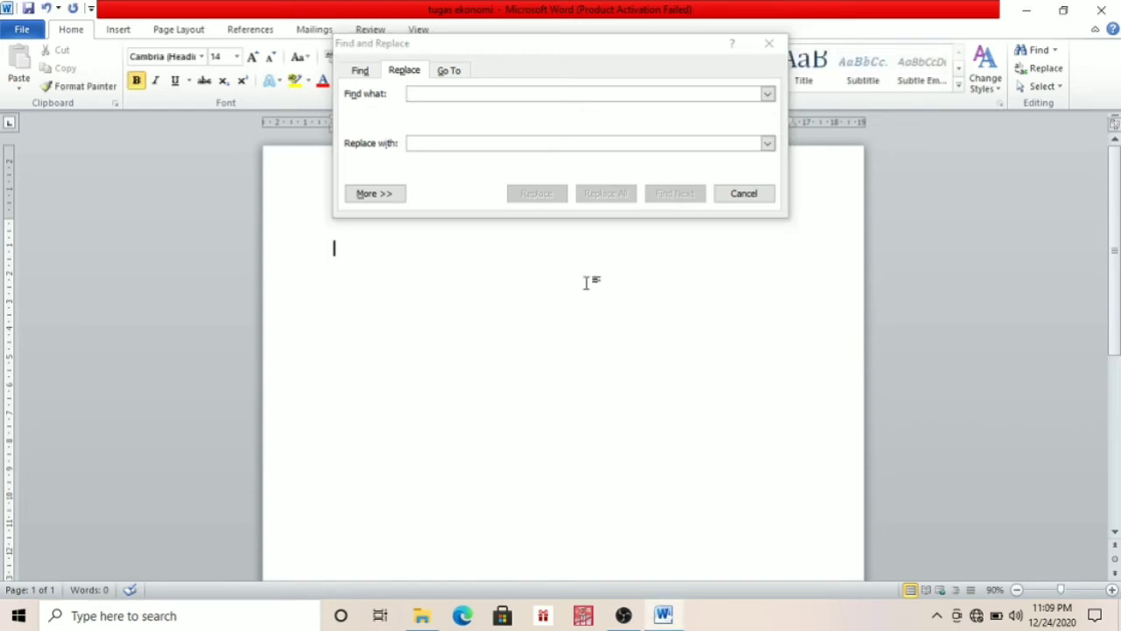
Step: Close the Find and Replace dialog and look at the available text and object selection options
{"action": "left_click", "coordinate": [741, 195]}
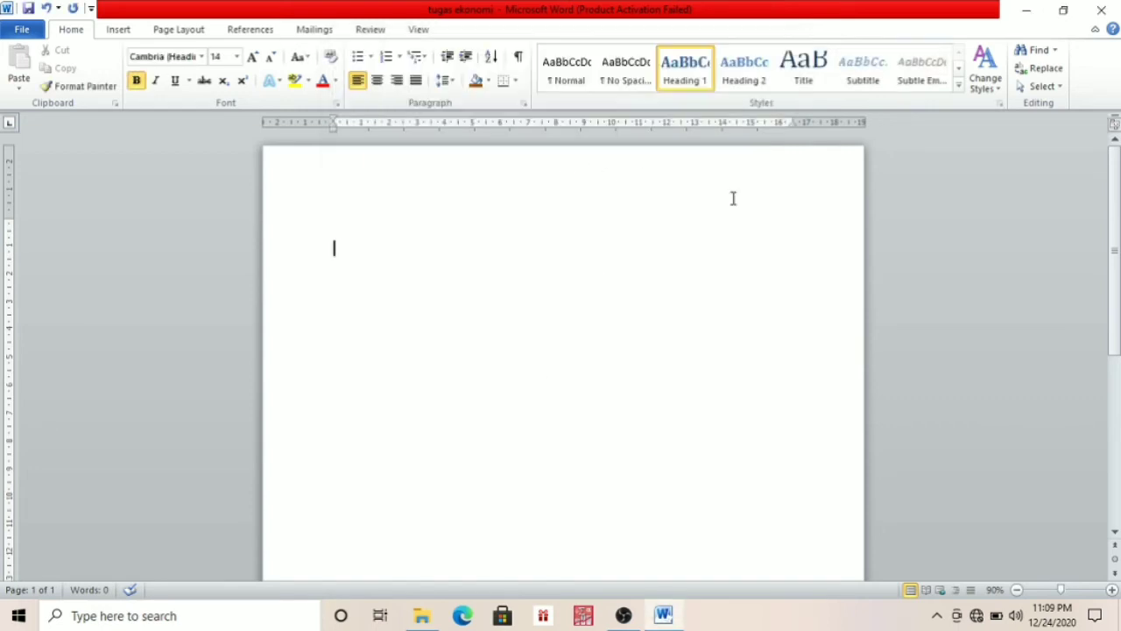
{"action": "left_click", "coordinate": [1057, 87]}
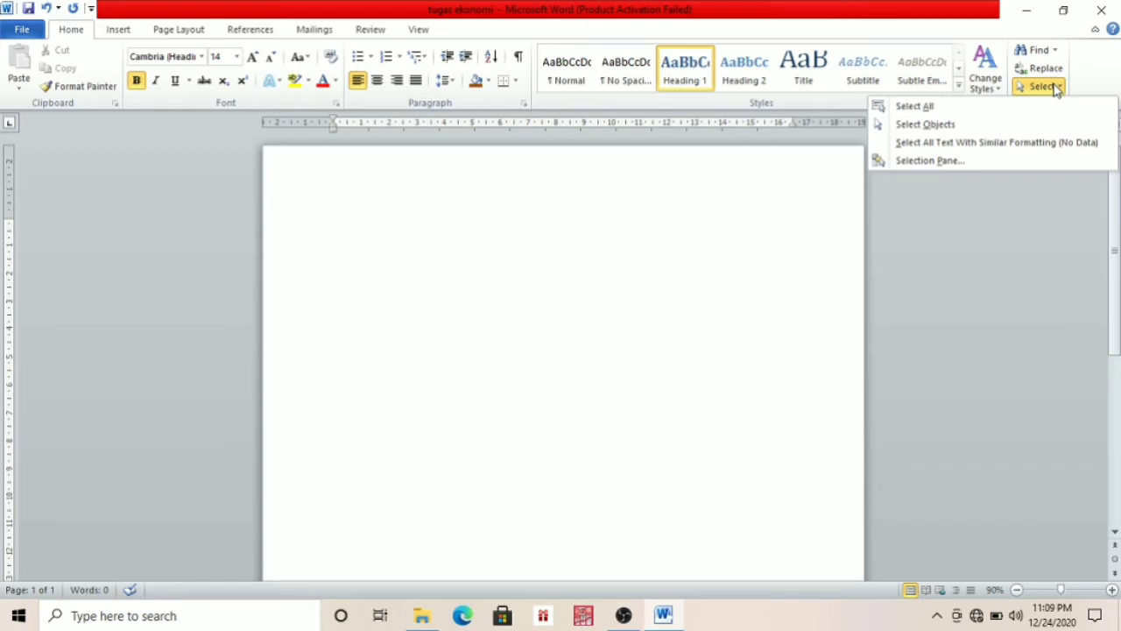
{"action": "left_click", "coordinate": [906, 193]}
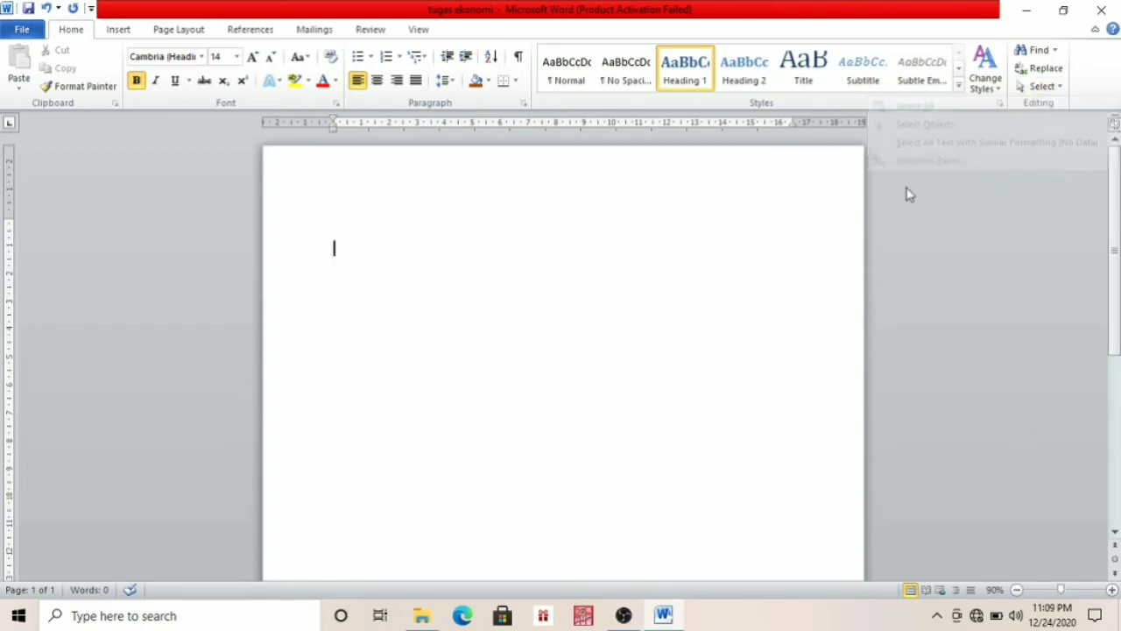
Step: Look through the built-in theme colors, theme fonts and theme effects for the document
{"action": "left_click", "coordinate": [180, 37]}
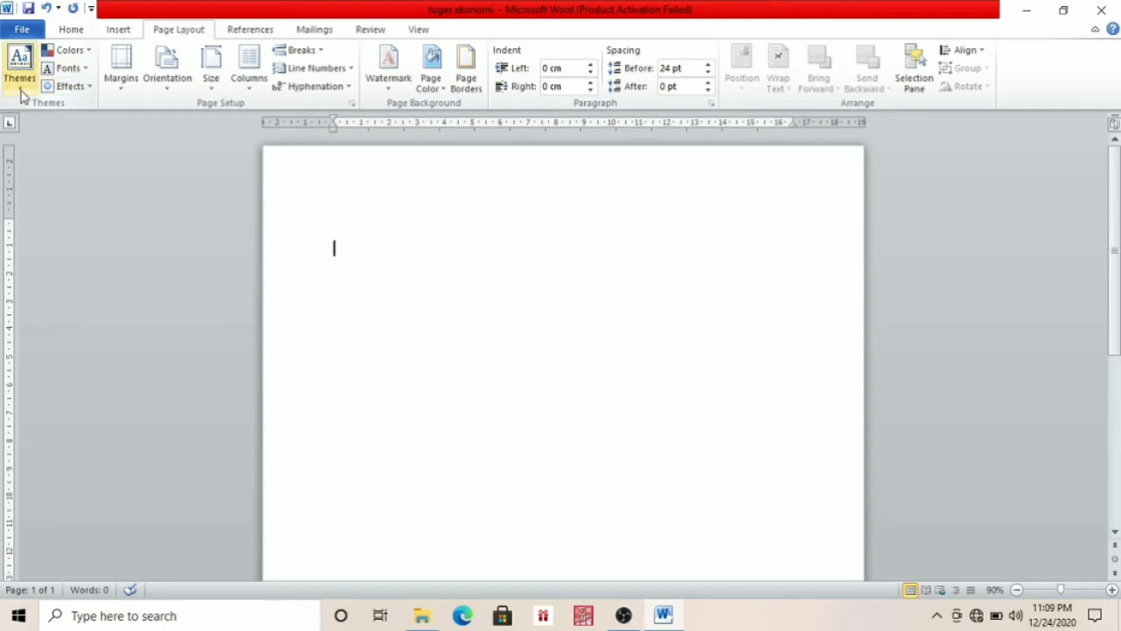
{"action": "left_click", "coordinate": [87, 54]}
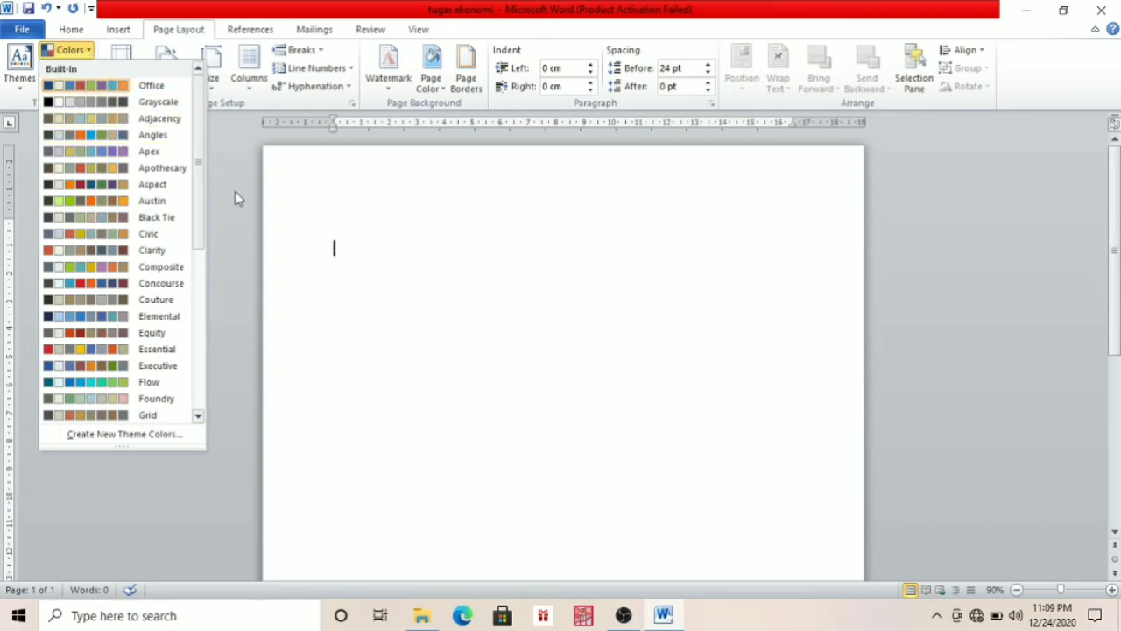
{"action": "left_click", "coordinate": [235, 201]}
{"action": "left_click", "coordinate": [88, 70]}
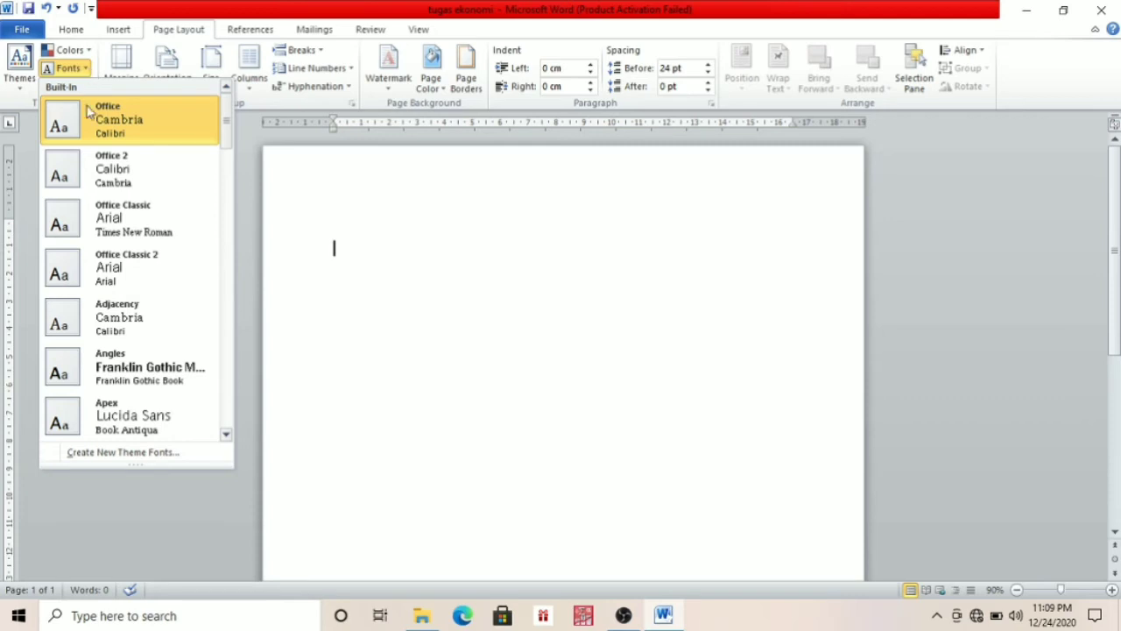
{"action": "left_click", "coordinate": [290, 235]}
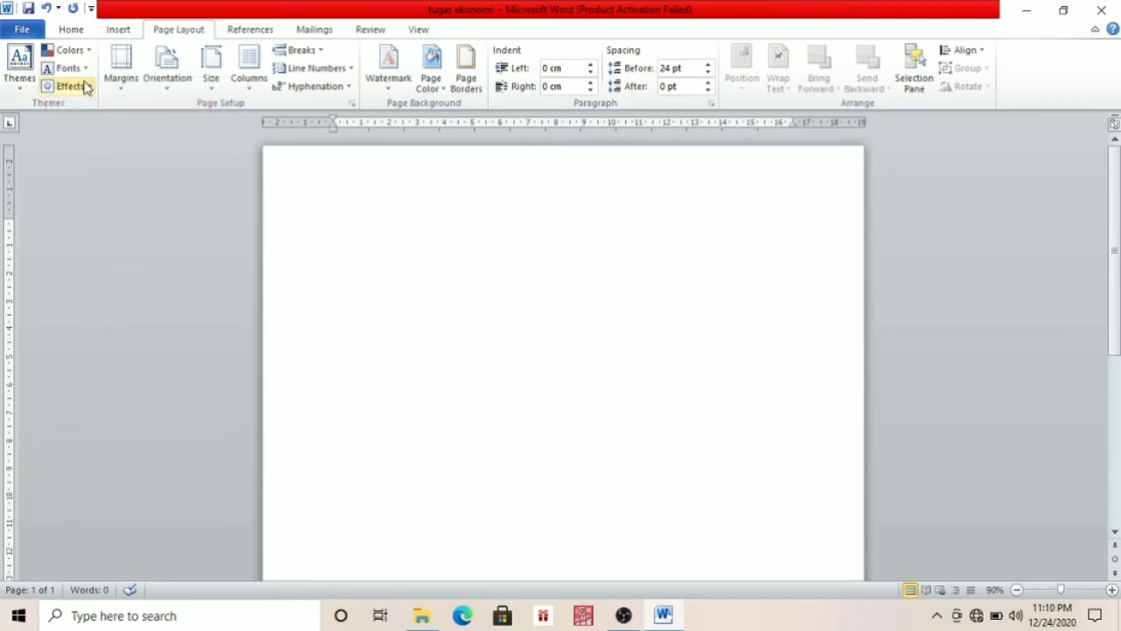
{"action": "left_click", "coordinate": [86, 89]}
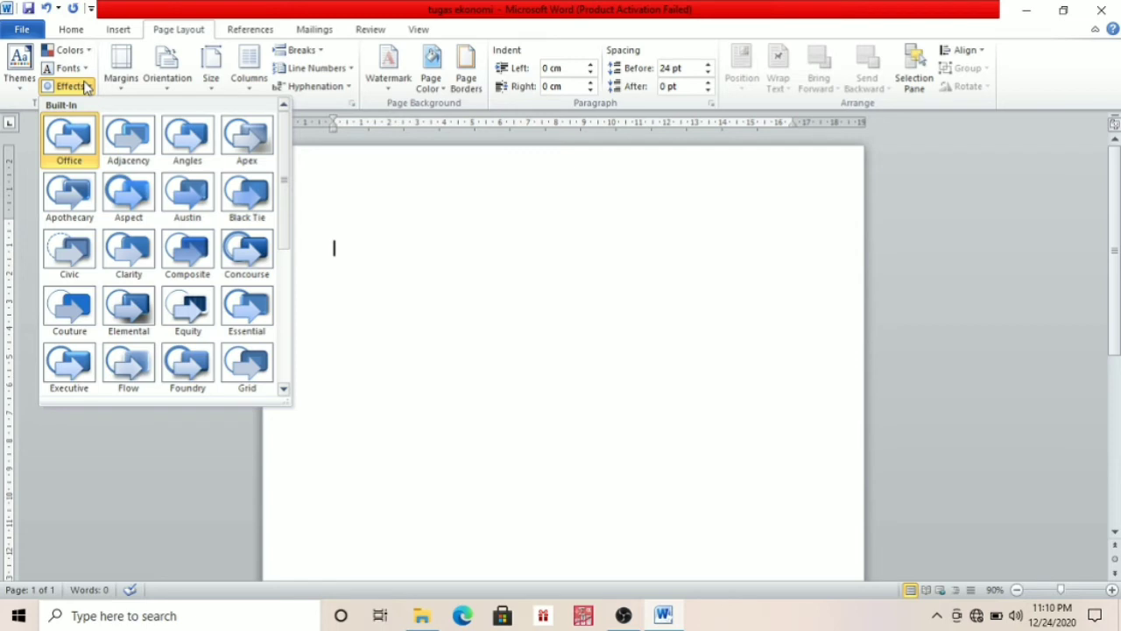
{"action": "left_click", "coordinate": [349, 246]}
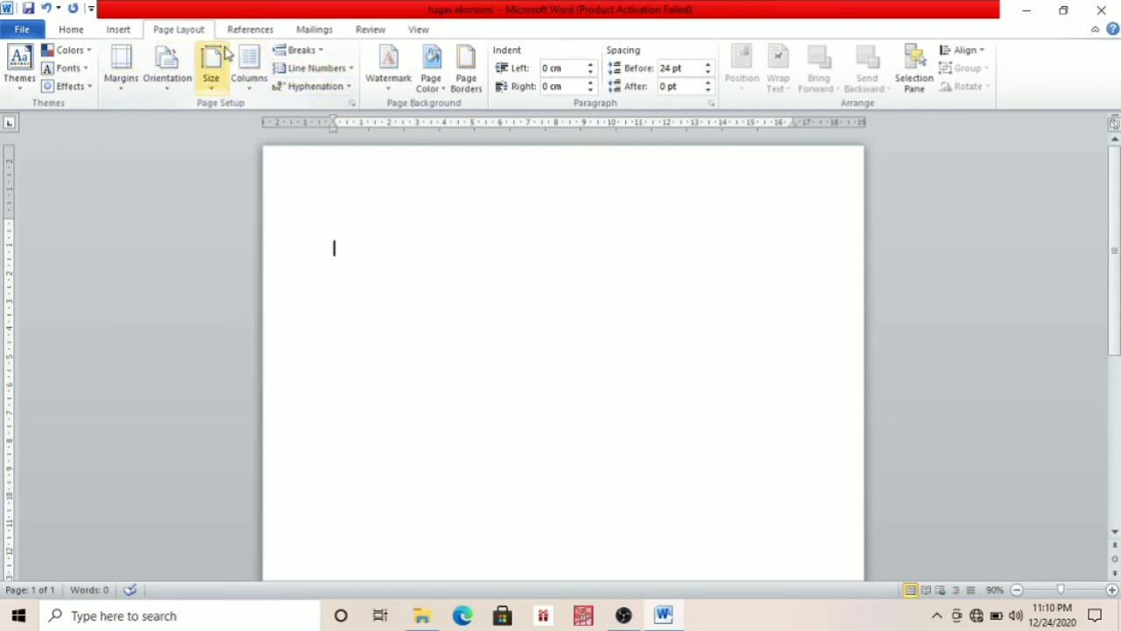
Step: Examine the margin presets, the custom margin settings in Page Setup and the page orientation choices
{"action": "left_click", "coordinate": [125, 88]}
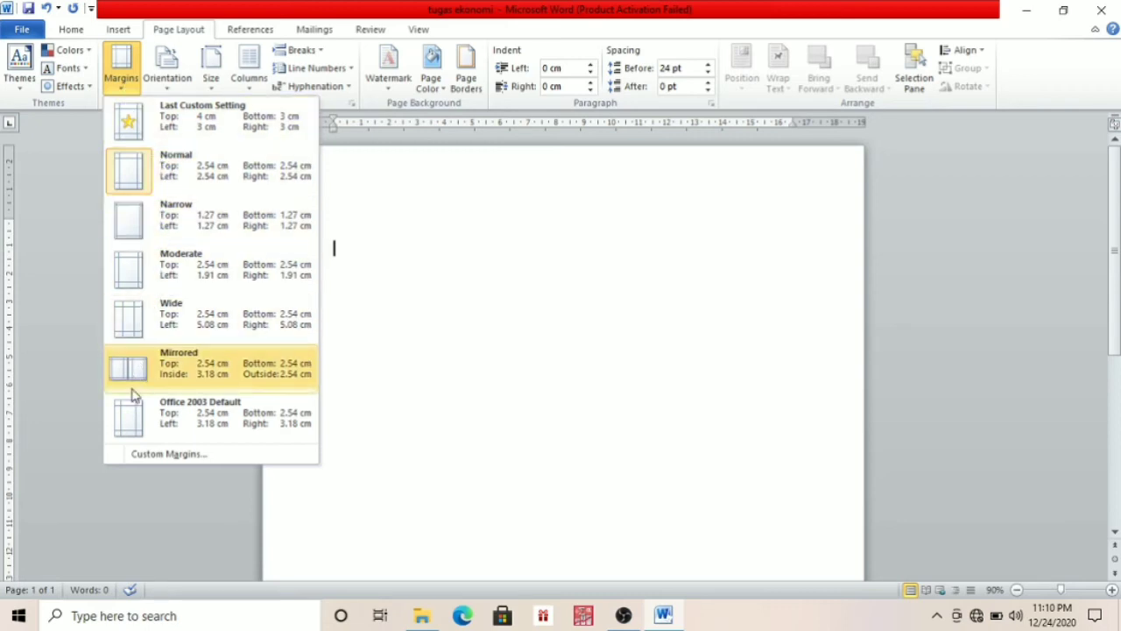
{"action": "left_click", "coordinate": [142, 456]}
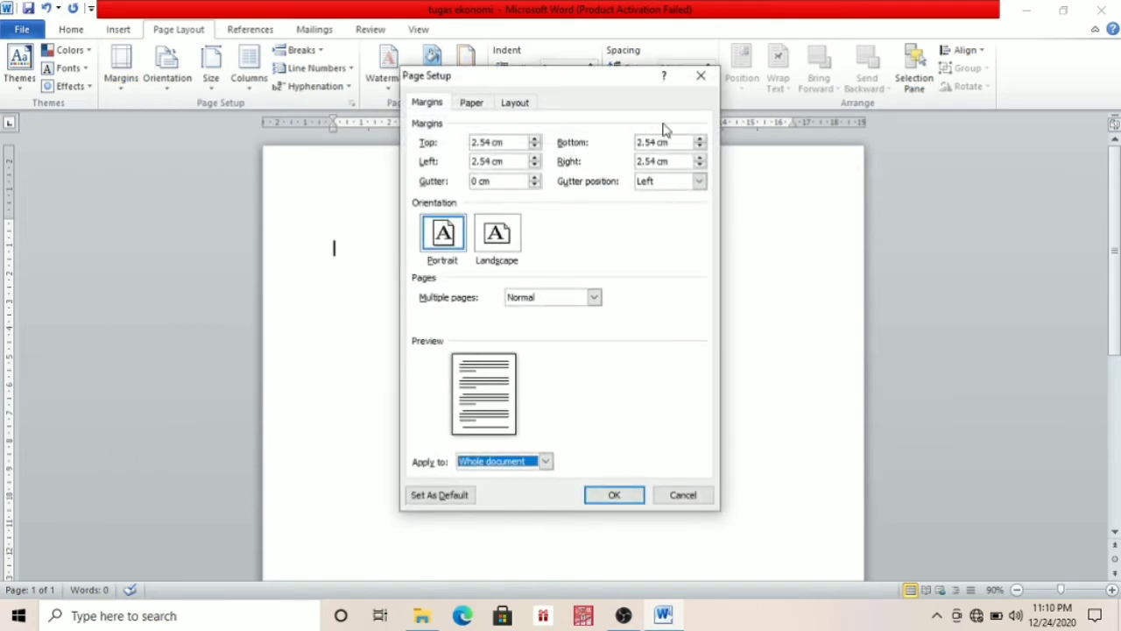
{"action": "left_click", "coordinate": [702, 76]}
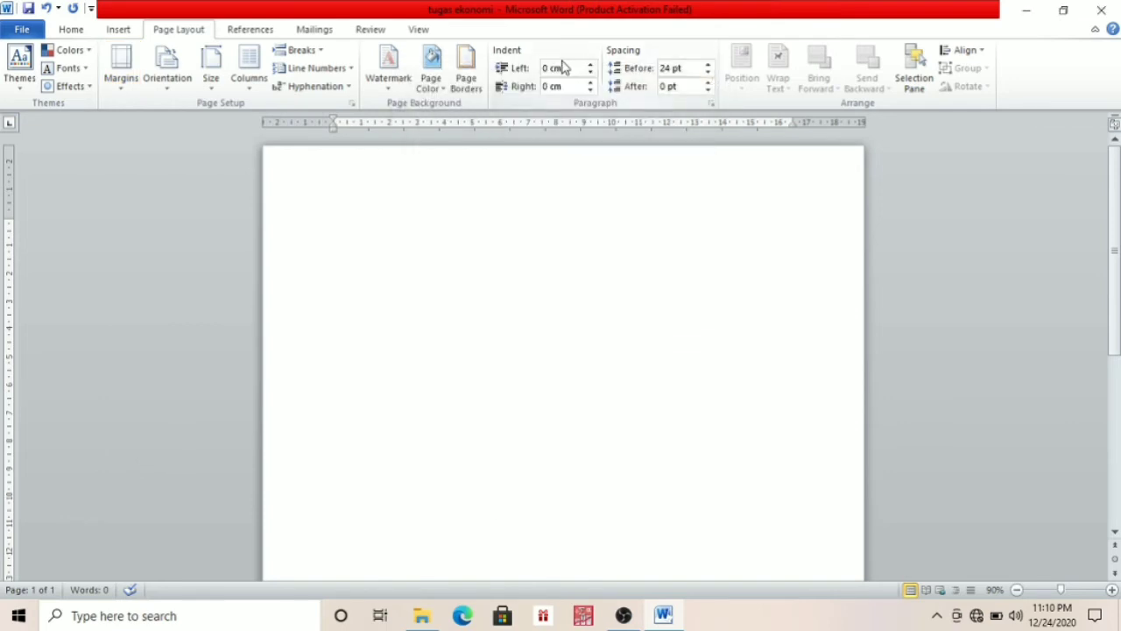
{"action": "left_click", "coordinate": [165, 87]}
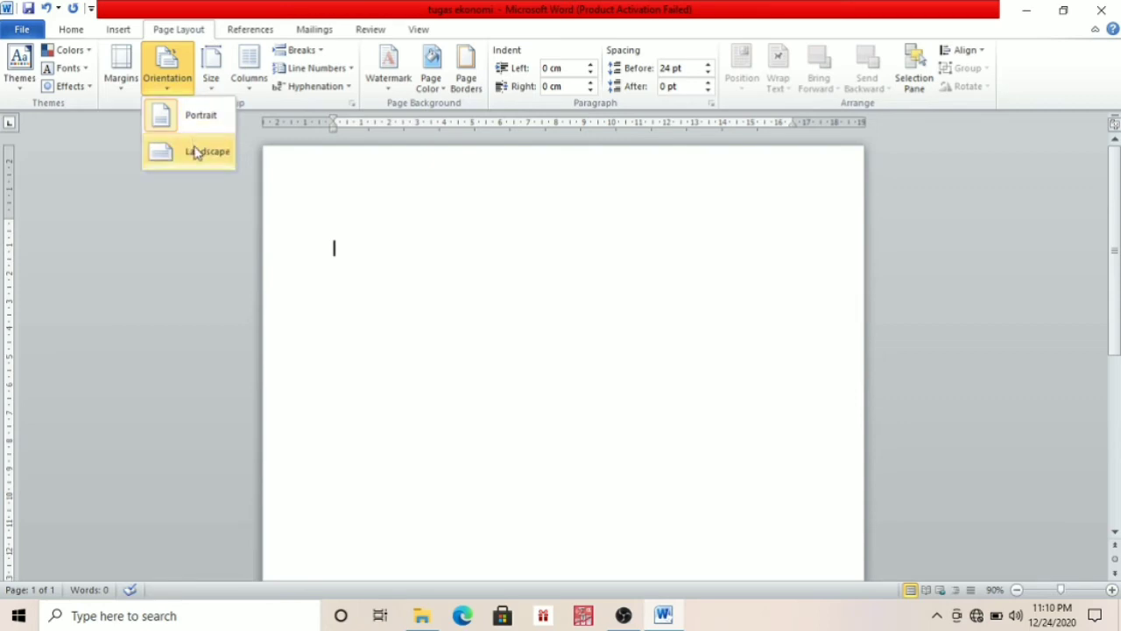
Step: Try the Legal and Tabloid paper sizes on the page, and set the size back to Letter
{"action": "left_click", "coordinate": [210, 83]}
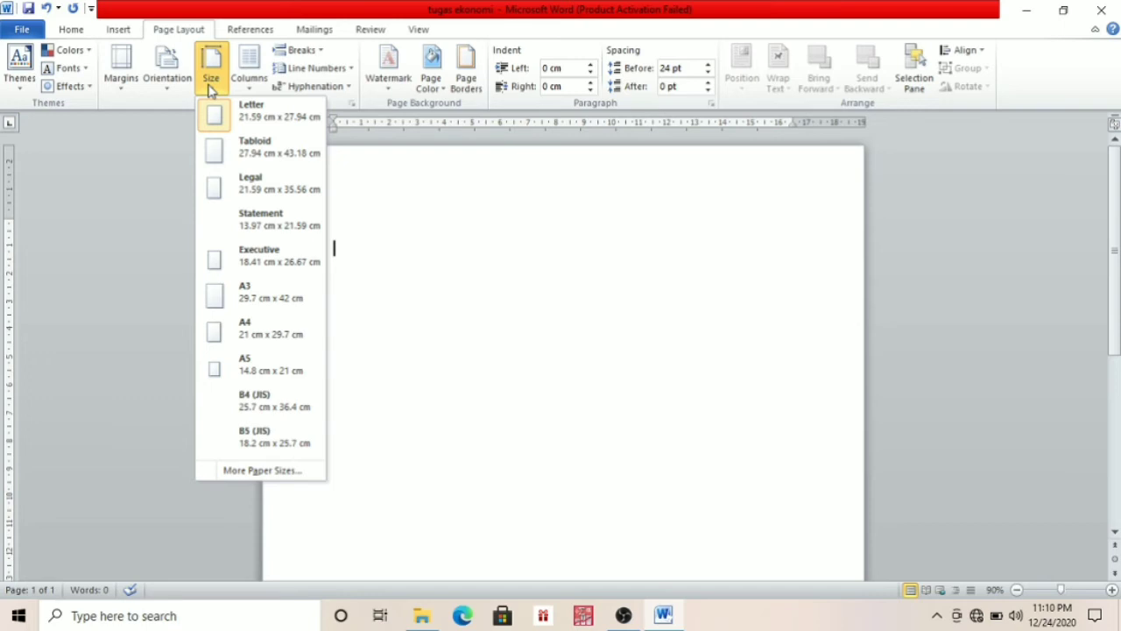
{"action": "left_click", "coordinate": [213, 183]}
{"action": "left_click", "coordinate": [211, 70]}
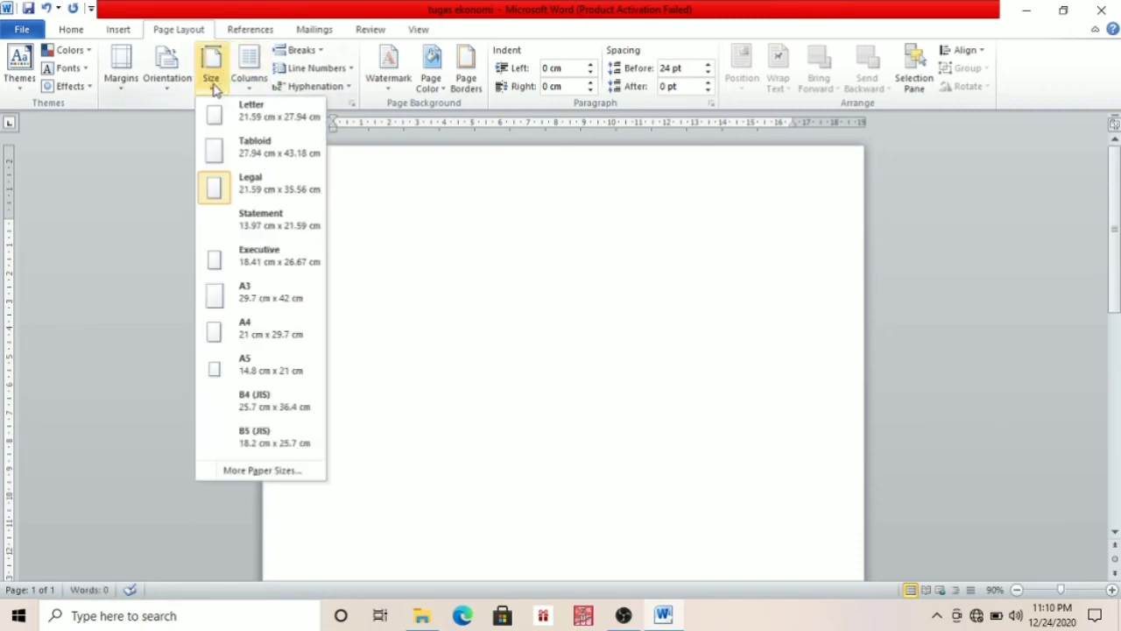
{"action": "left_click", "coordinate": [205, 153]}
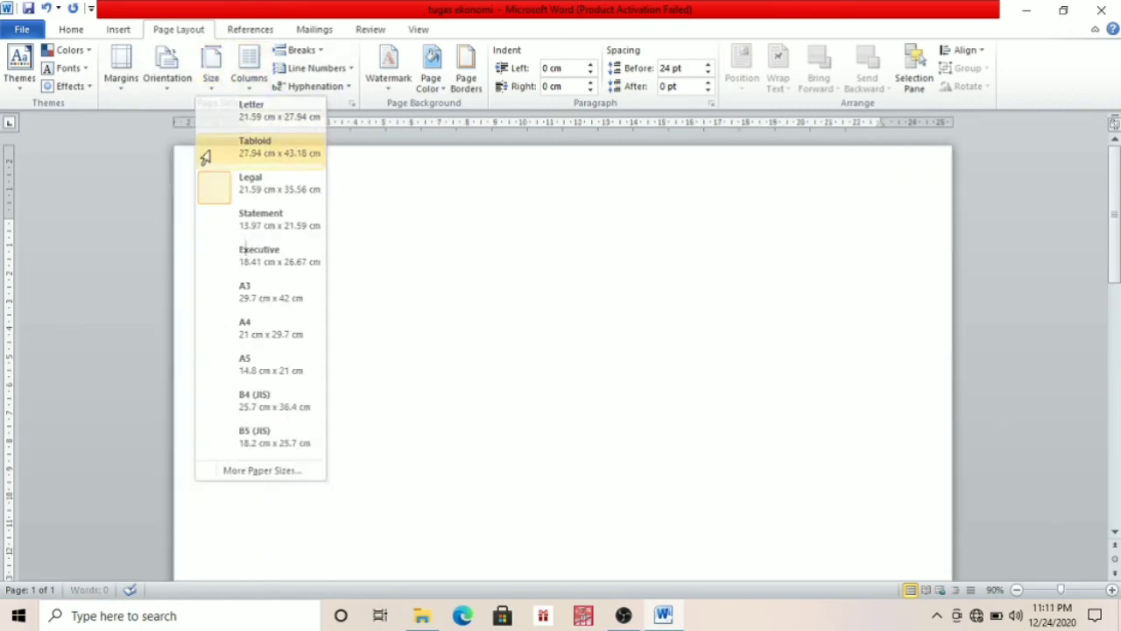
{"action": "left_click", "coordinate": [214, 85]}
{"action": "left_click", "coordinate": [220, 117]}
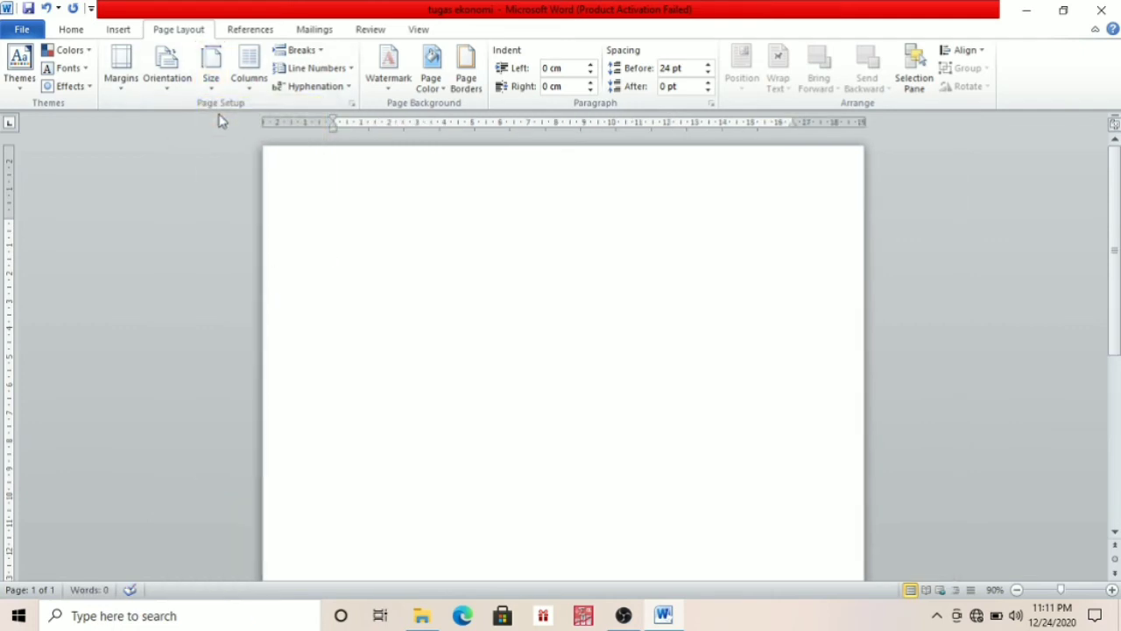
Step: Look through the page and section breaks, line numbering, hyphenation and column options
{"action": "left_click", "coordinate": [323, 52]}
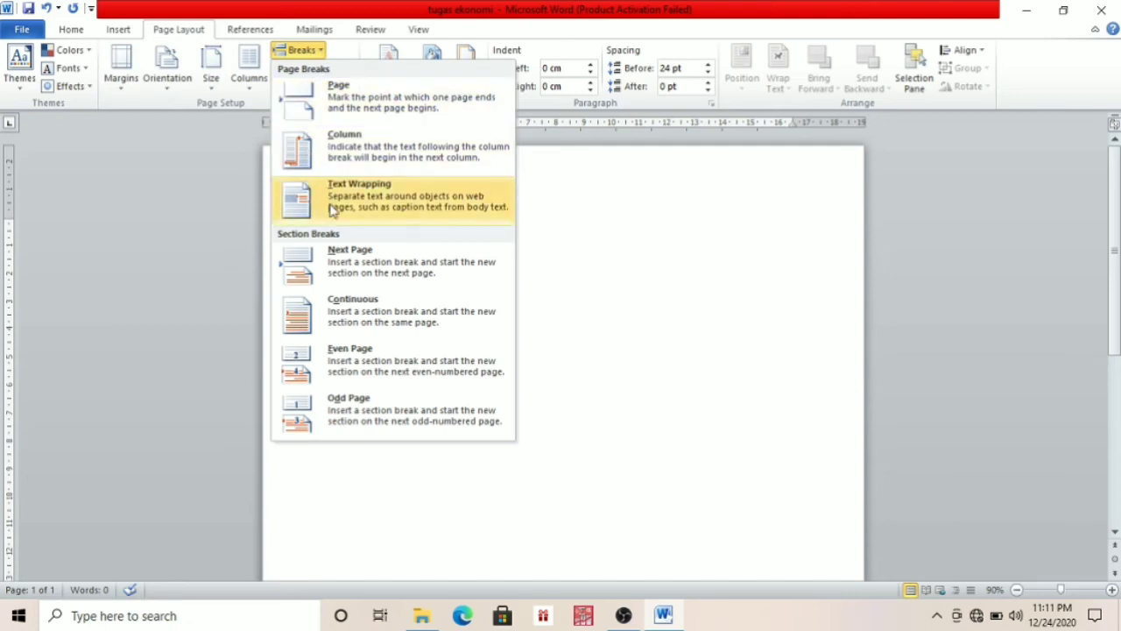
{"action": "left_click", "coordinate": [570, 288]}
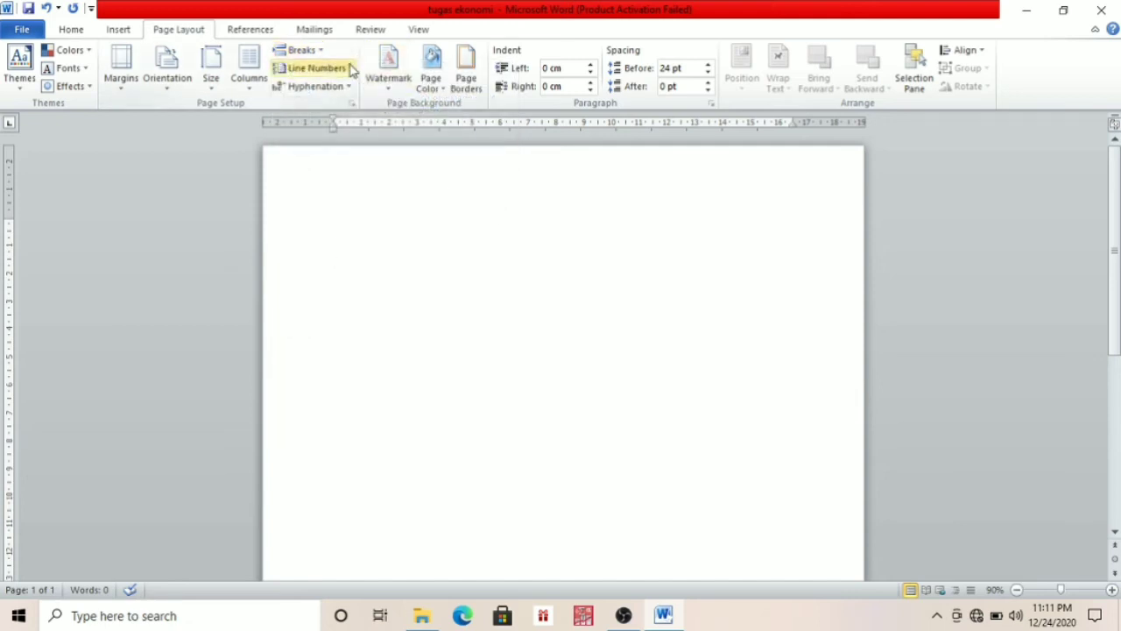
{"action": "left_click", "coordinate": [350, 68]}
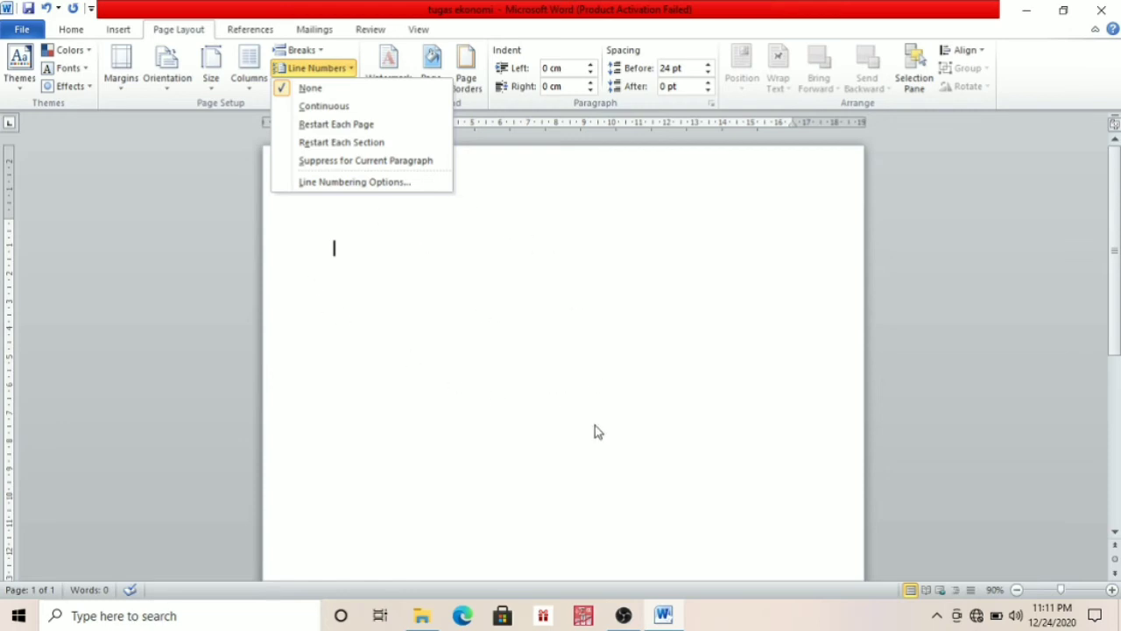
{"action": "left_click", "coordinate": [549, 344]}
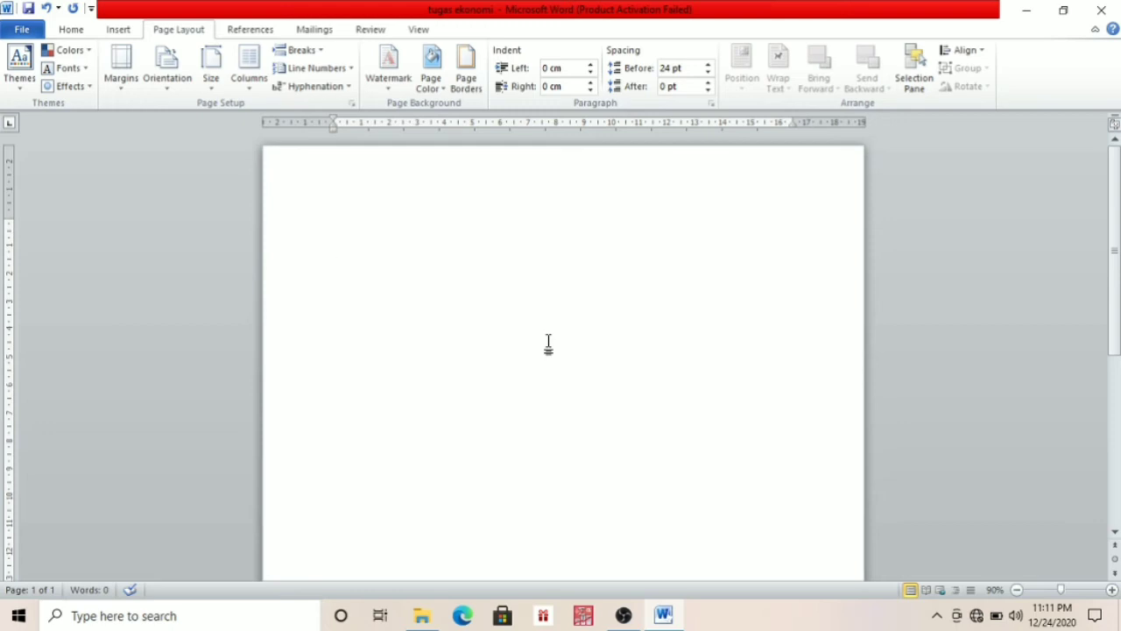
{"action": "left_click", "coordinate": [343, 89]}
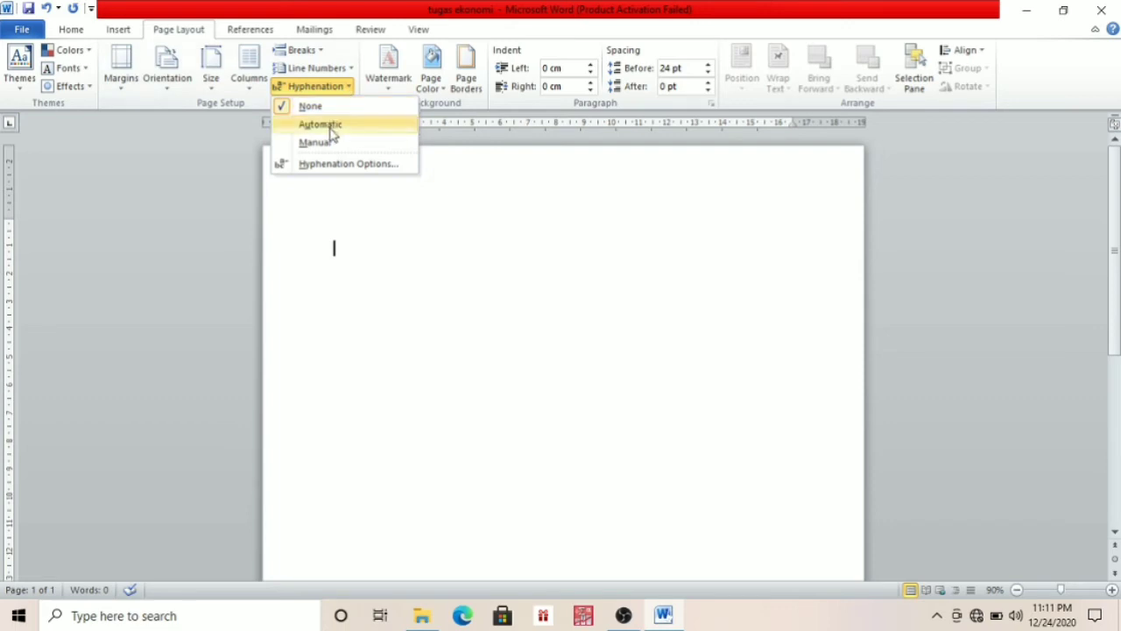
{"action": "left_click", "coordinate": [311, 237]}
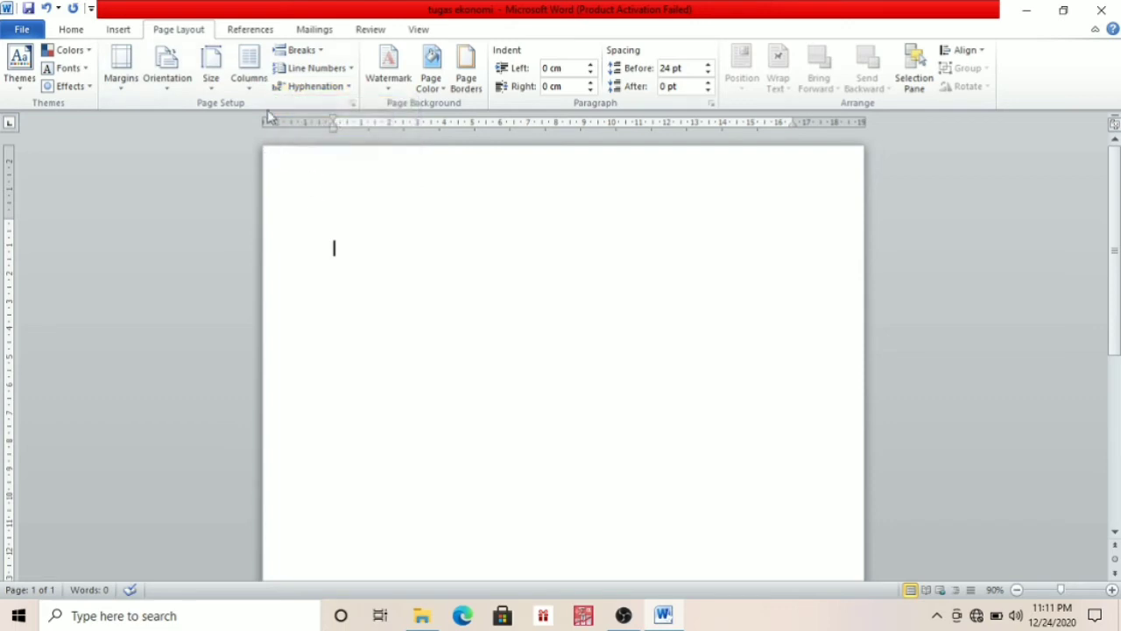
{"action": "left_click", "coordinate": [254, 88]}
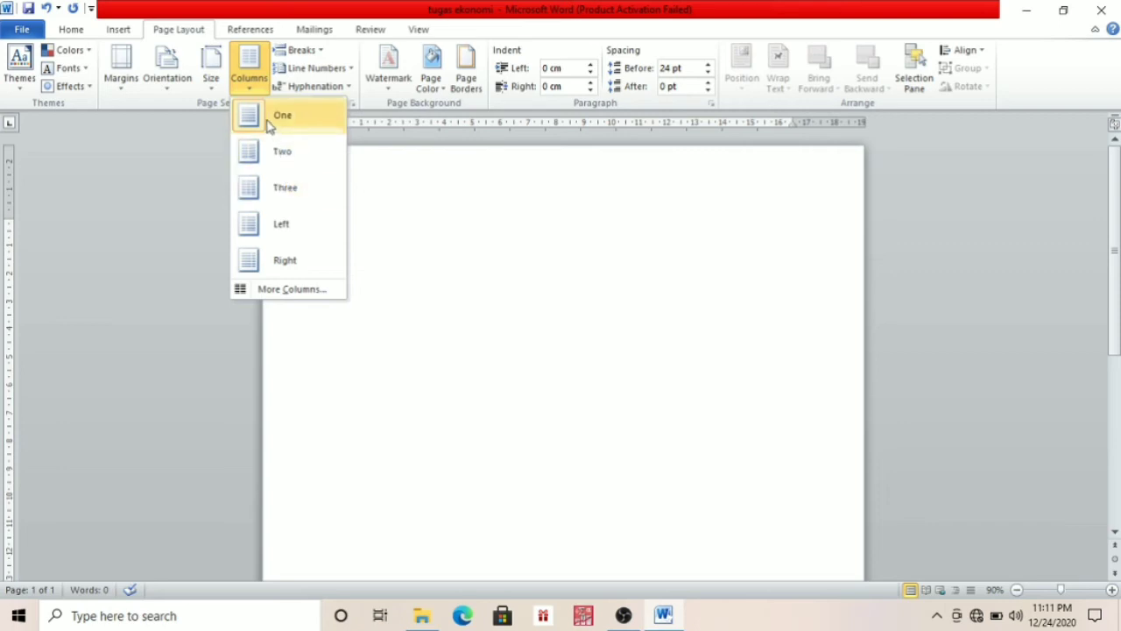
{"action": "left_click", "coordinate": [422, 340]}
Step: Enter the heading "Bwuhdufihf" and the body line "Fbshidhdifeifeifheifhufheufgew7tewryeuyheufhdb" below it
{"action": "type", "text": "Bwuhdufihf"}
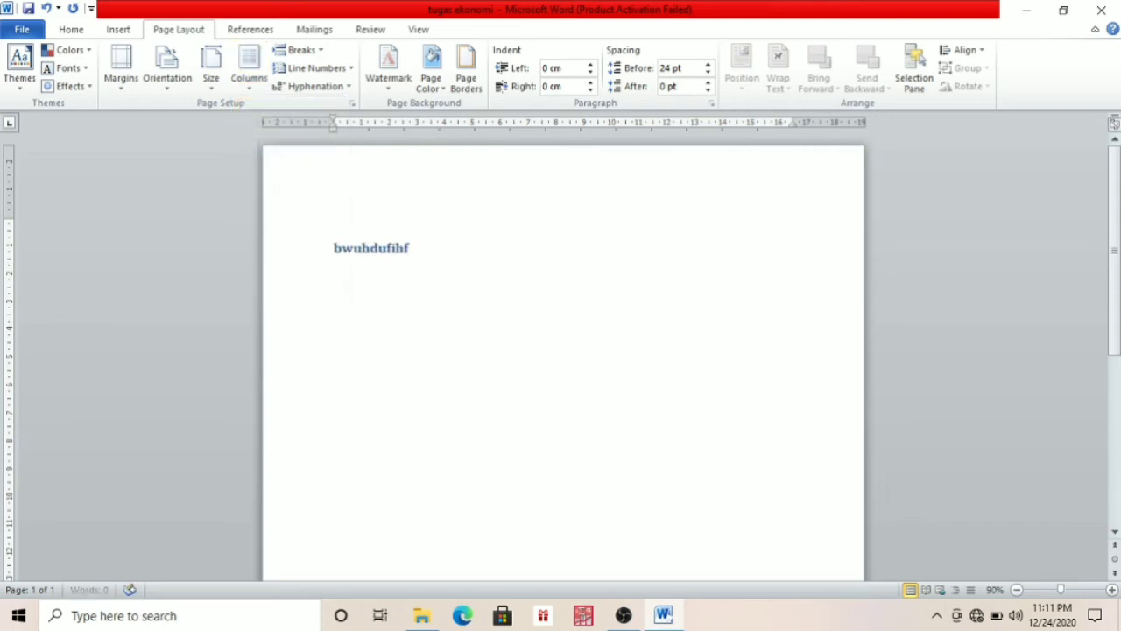
{"action": "key", "text": "Return"}
{"action": "type", "text": "fbshidhdifeifeifheifhufheuf"}
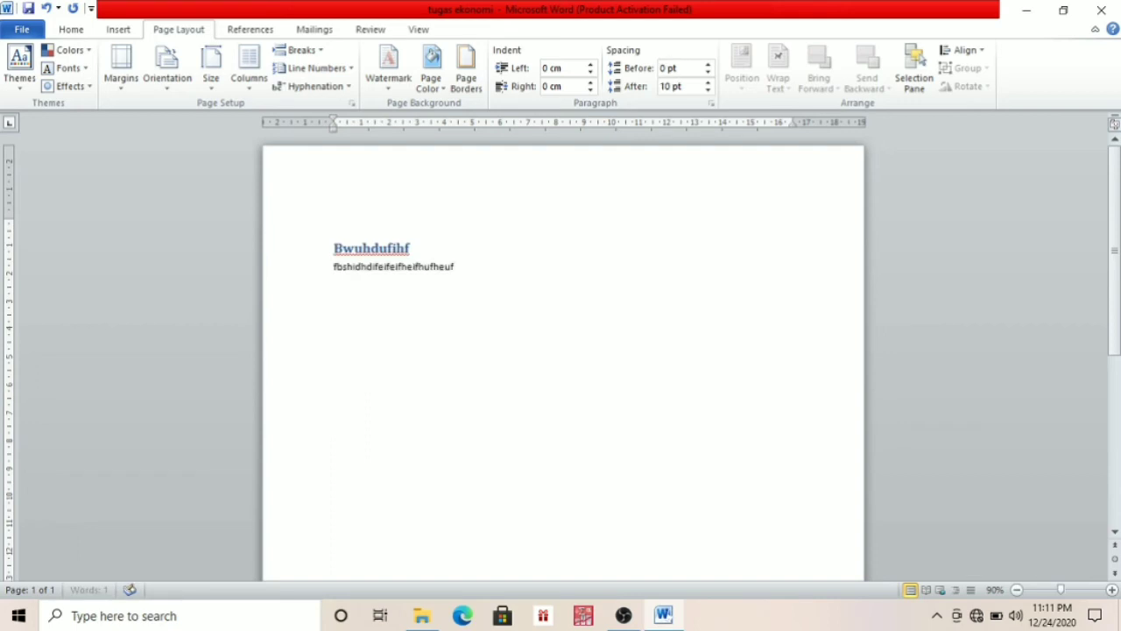
{"action": "type", "text": "gew7tewryeuyheufhdb"}
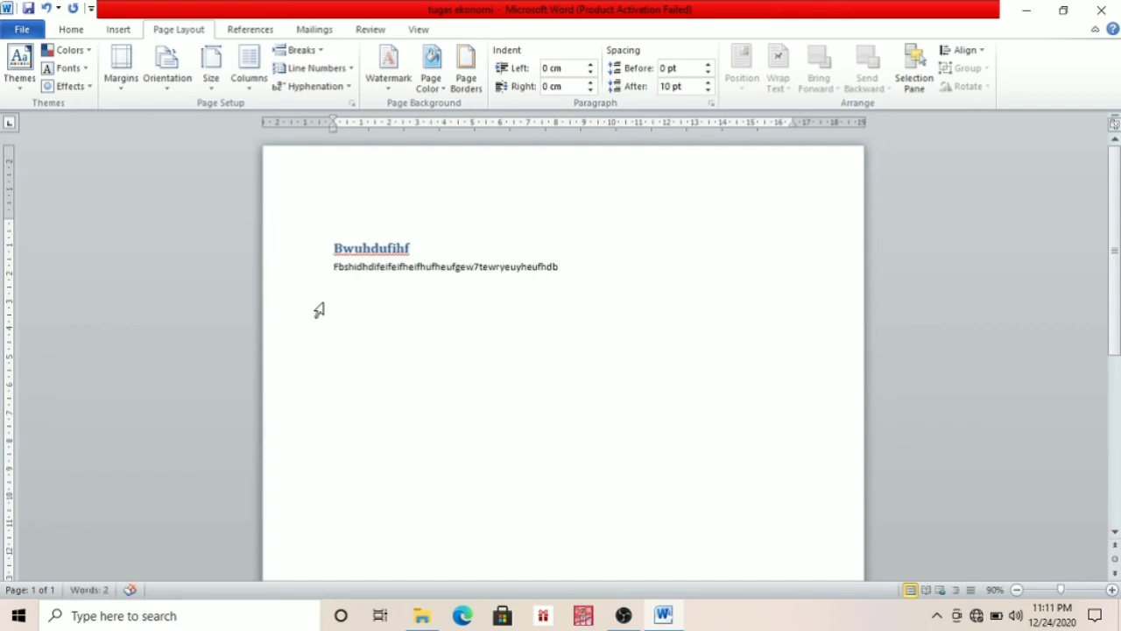
Step: Lay out both lines of sample text in two columns and append "jhudhdf" to the body text
{"action": "left_click_drag", "start_coordinate": [340, 246], "coordinate": [664, 289]}
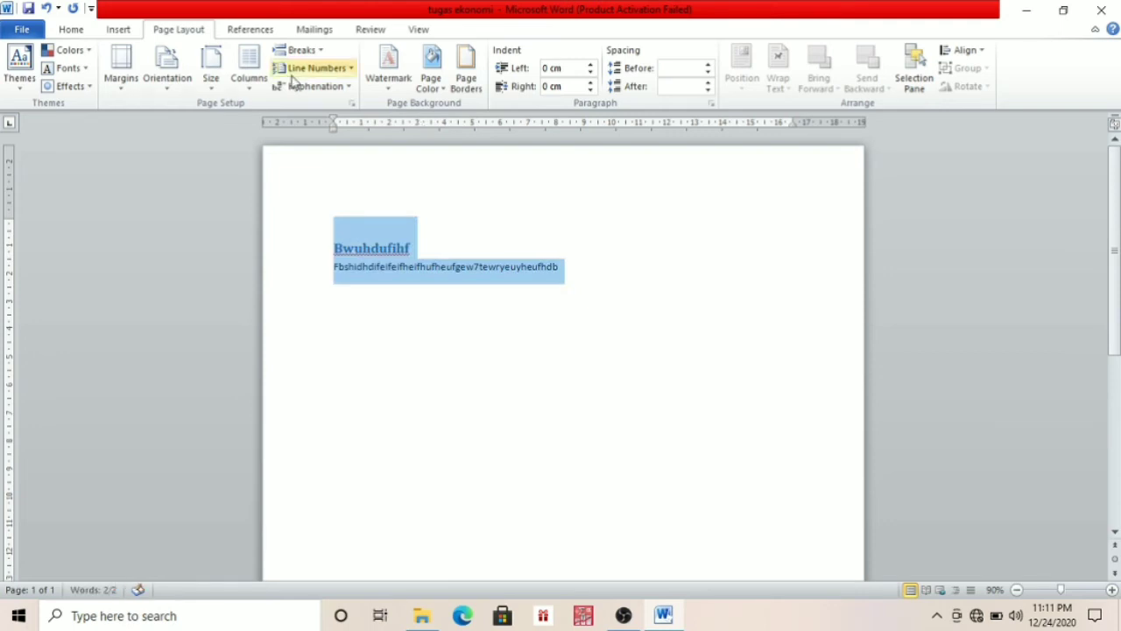
{"action": "left_click", "coordinate": [258, 94]}
{"action": "left_click", "coordinate": [251, 150]}
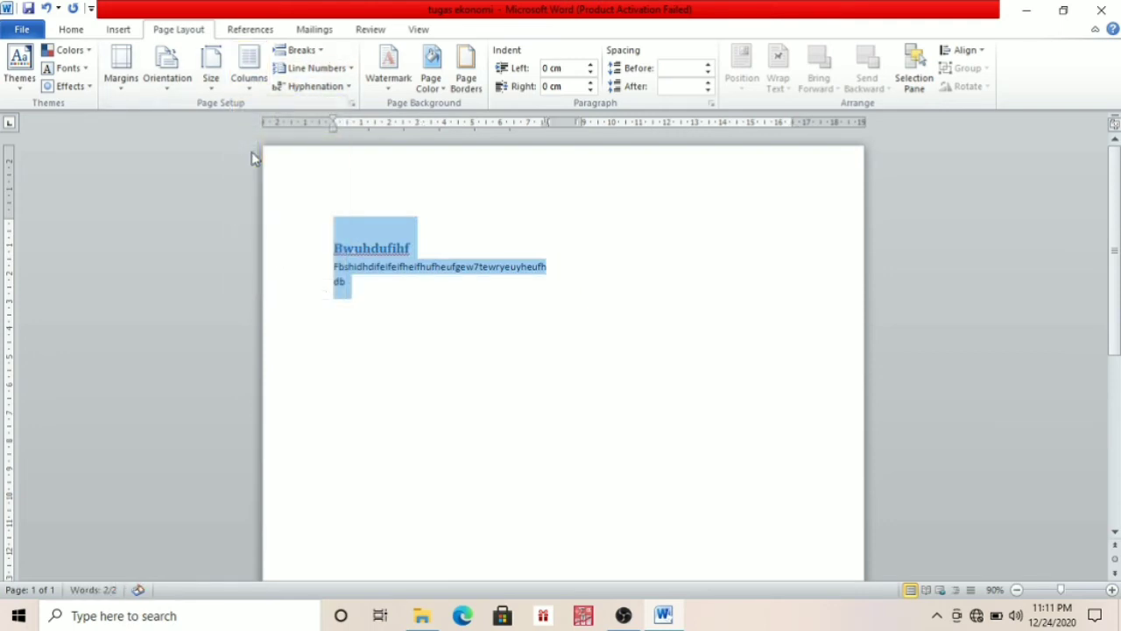
{"action": "left_click", "coordinate": [465, 304]}
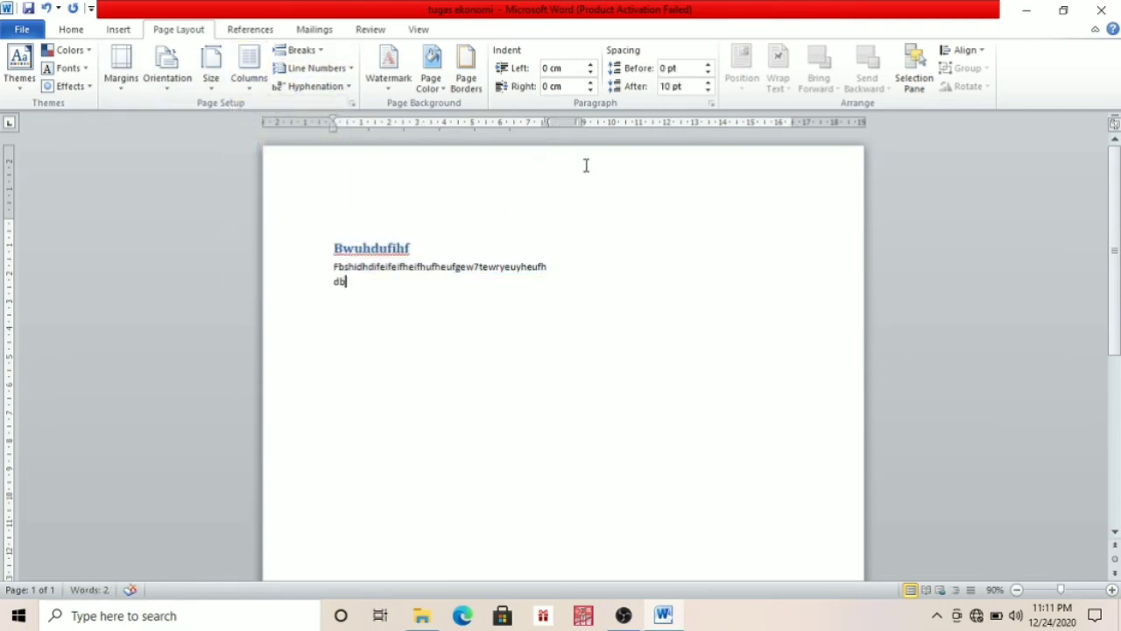
{"action": "type", "text": "jhudhdf"}
Step: Delete both sample lines, and undo the deletion together with the appended text and the two-column layout
{"action": "left_click_drag", "start_coordinate": [334, 249], "coordinate": [401, 292]}
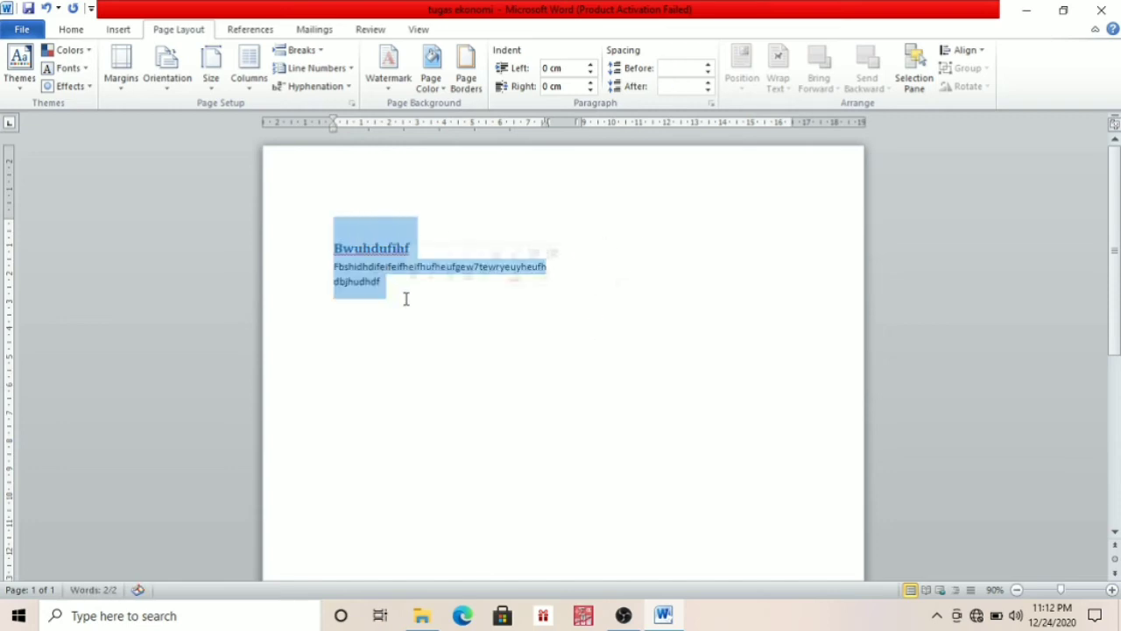
{"action": "key", "text": "BackSpace"}
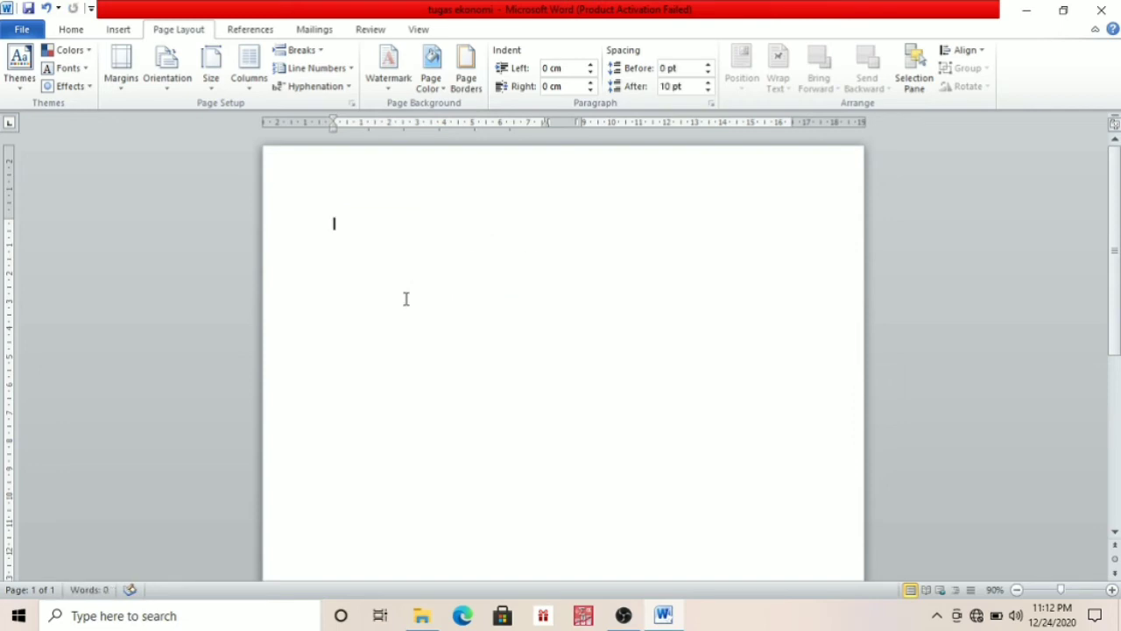
{"action": "left_click", "coordinate": [45, 9]}
{"action": "left_click", "coordinate": [45, 9]}
{"action": "left_click", "coordinate": [45, 9]}
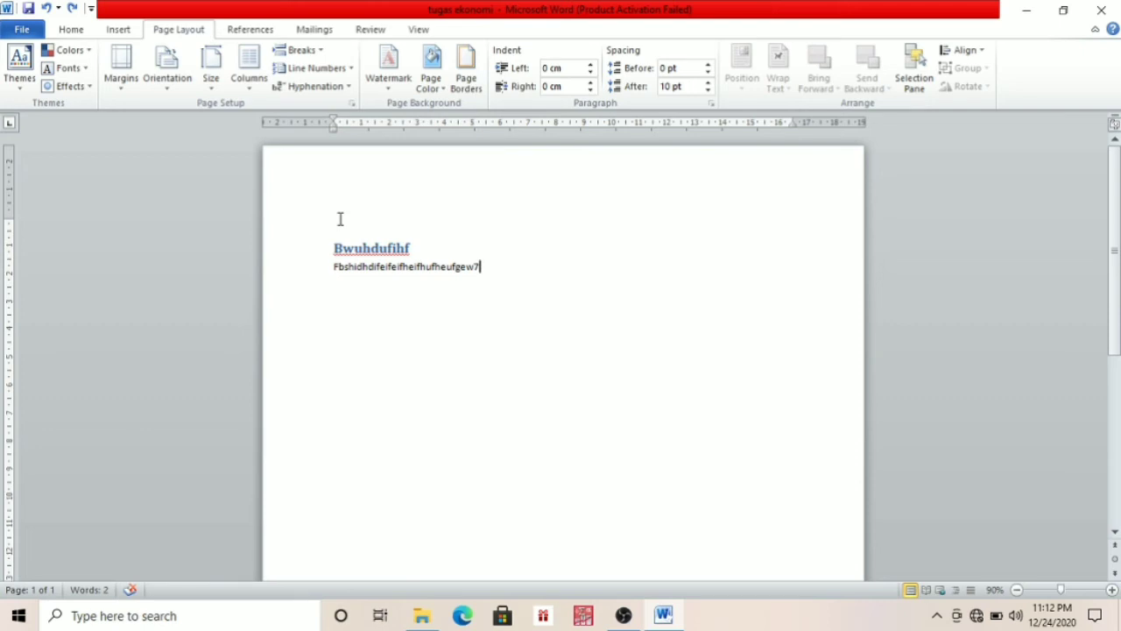
Step: Add the diagonal CONFIDENTIAL 1 watermark to the page
{"action": "left_click", "coordinate": [392, 92]}
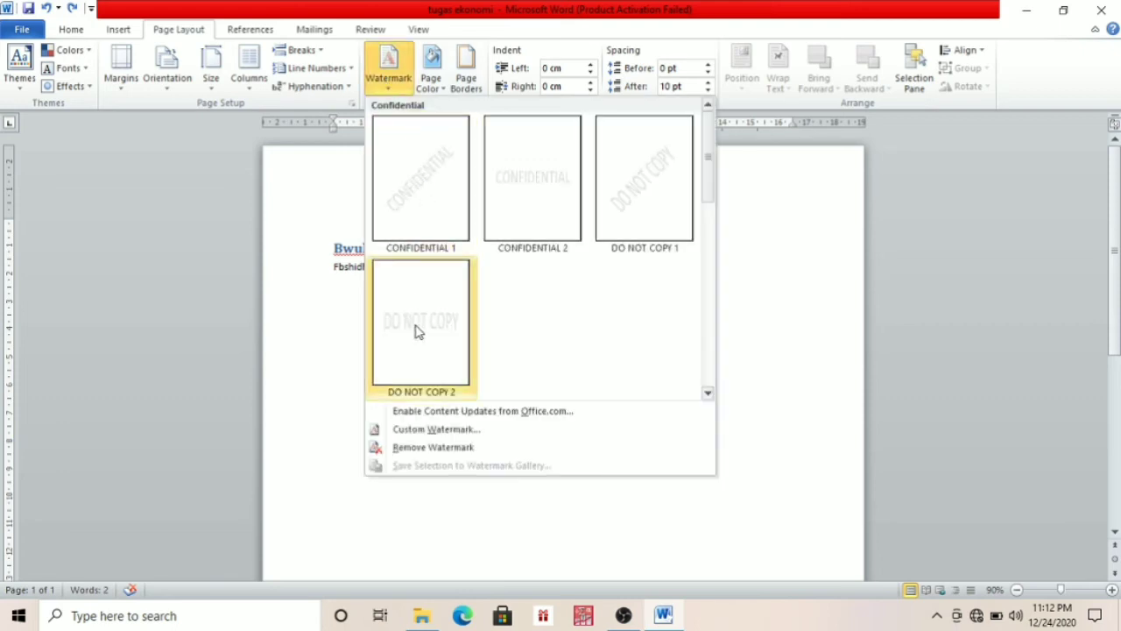
{"action": "left_click", "coordinate": [466, 200]}
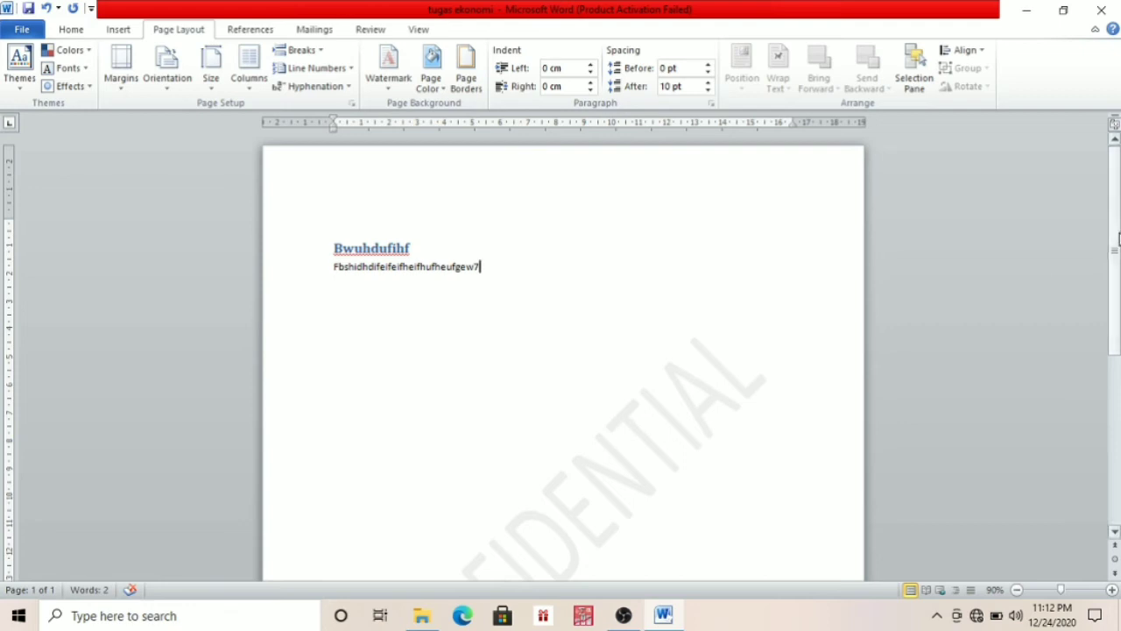
Step: Undo the diagonal CONFIDENTIAL watermark on the page
{"action": "scroll", "coordinate": [1092, 242], "scroll_direction": "down", "scroll_amount": 3}
{"action": "scroll", "coordinate": [734, 296], "scroll_direction": "up", "scroll_amount": 3}
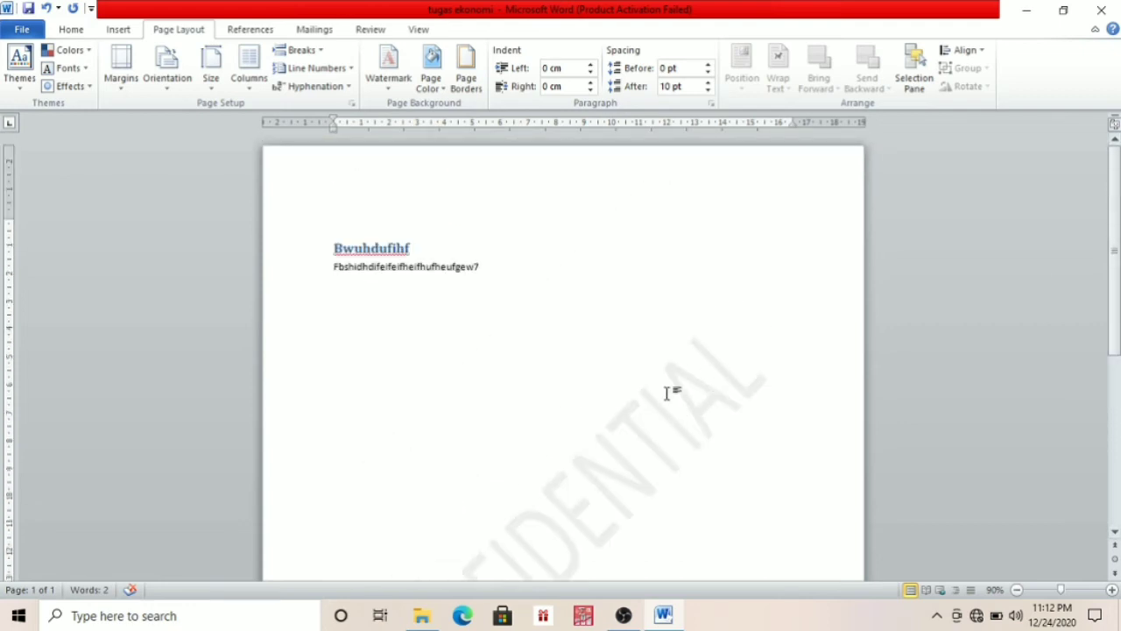
{"action": "left_click", "coordinate": [46, 8]}
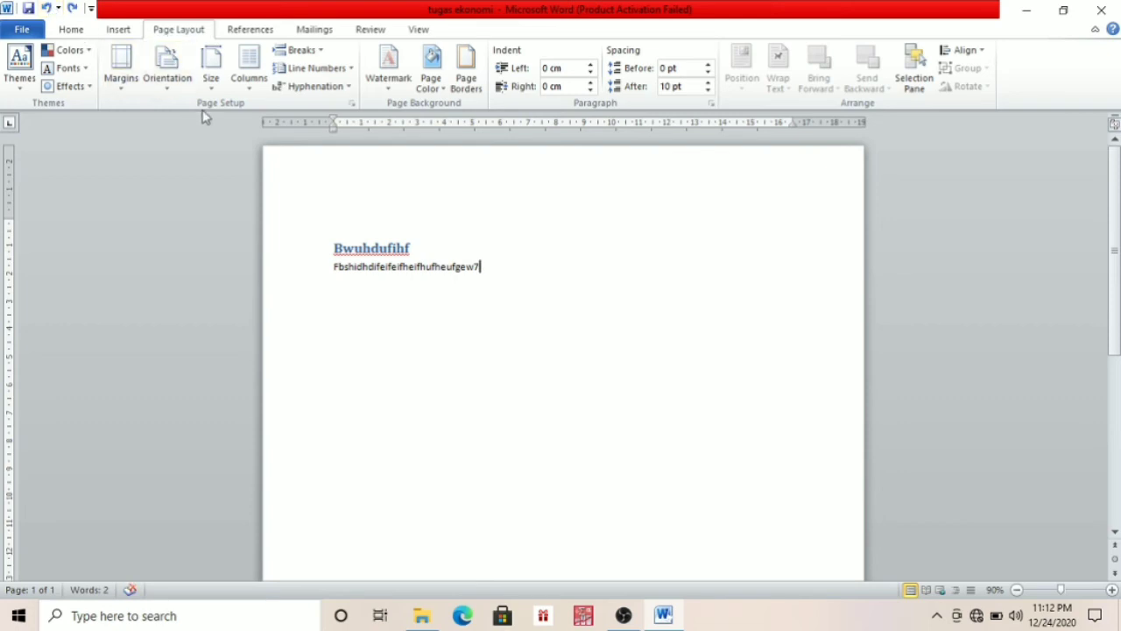
Step: Color the page background yellow, and change it to the standard purple
{"action": "left_click", "coordinate": [442, 88]}
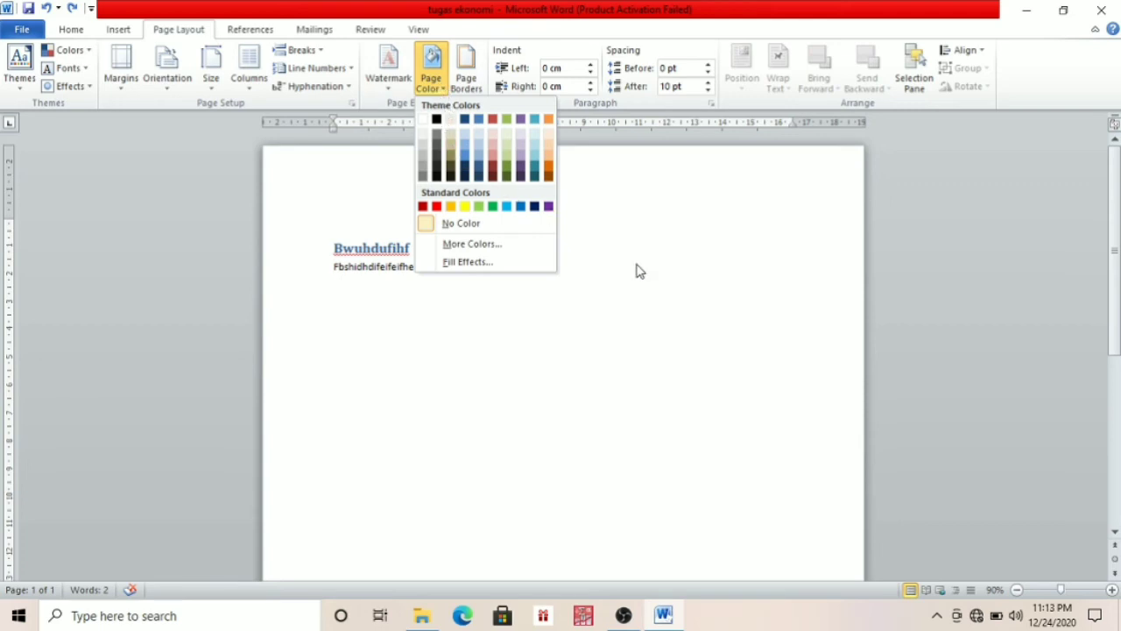
{"action": "left_click", "coordinate": [465, 207]}
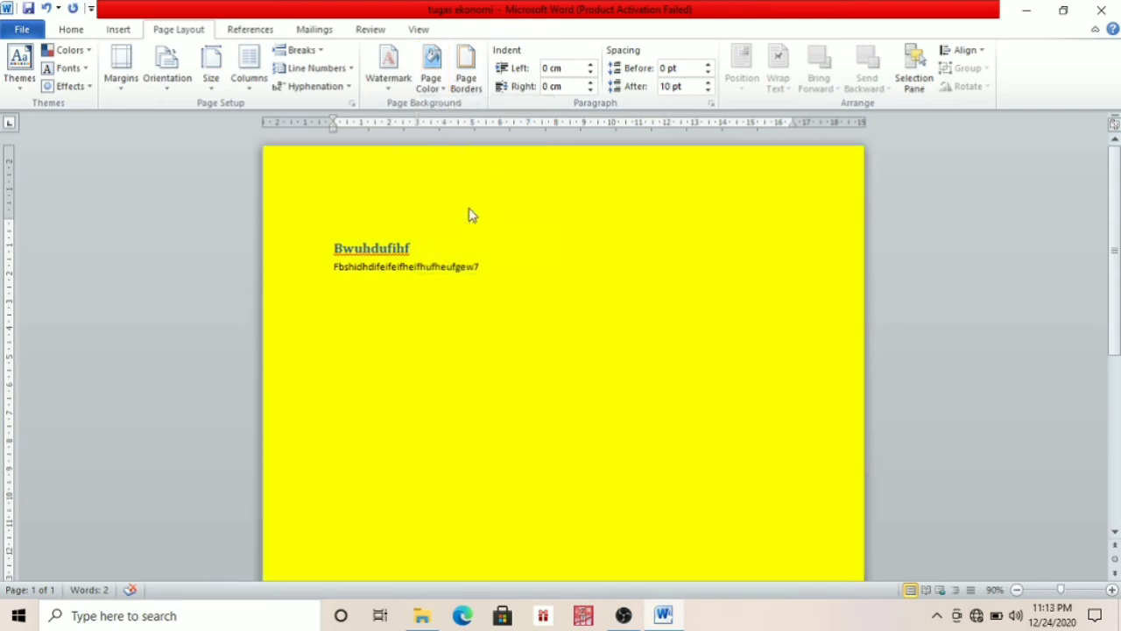
{"action": "left_click", "coordinate": [436, 86]}
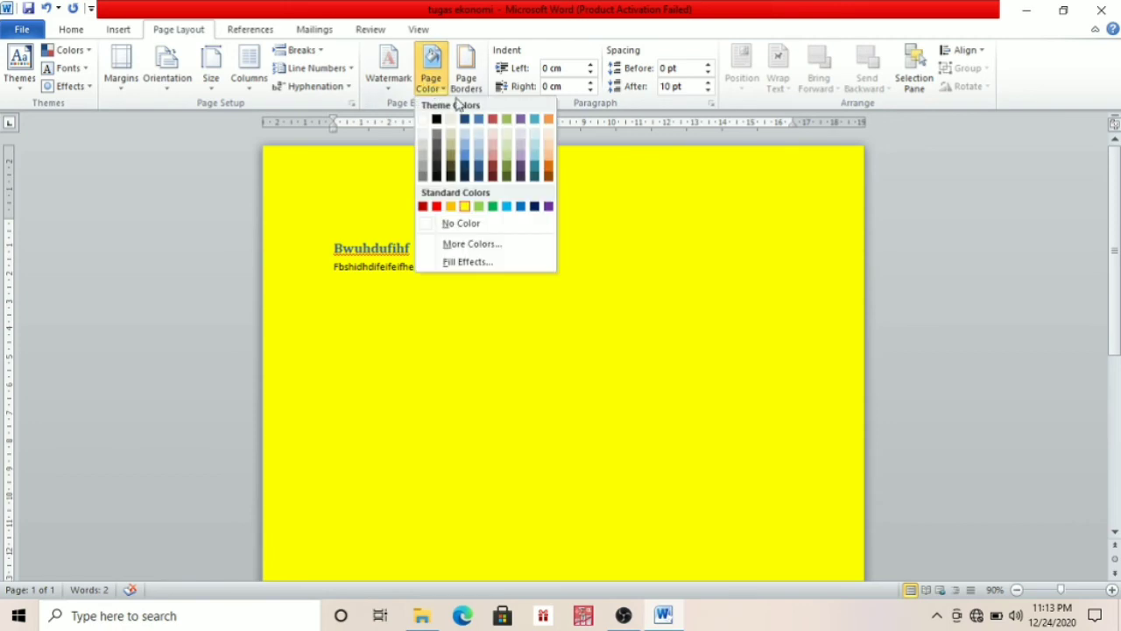
{"action": "left_click", "coordinate": [550, 207]}
{"action": "left_click", "coordinate": [436, 86]}
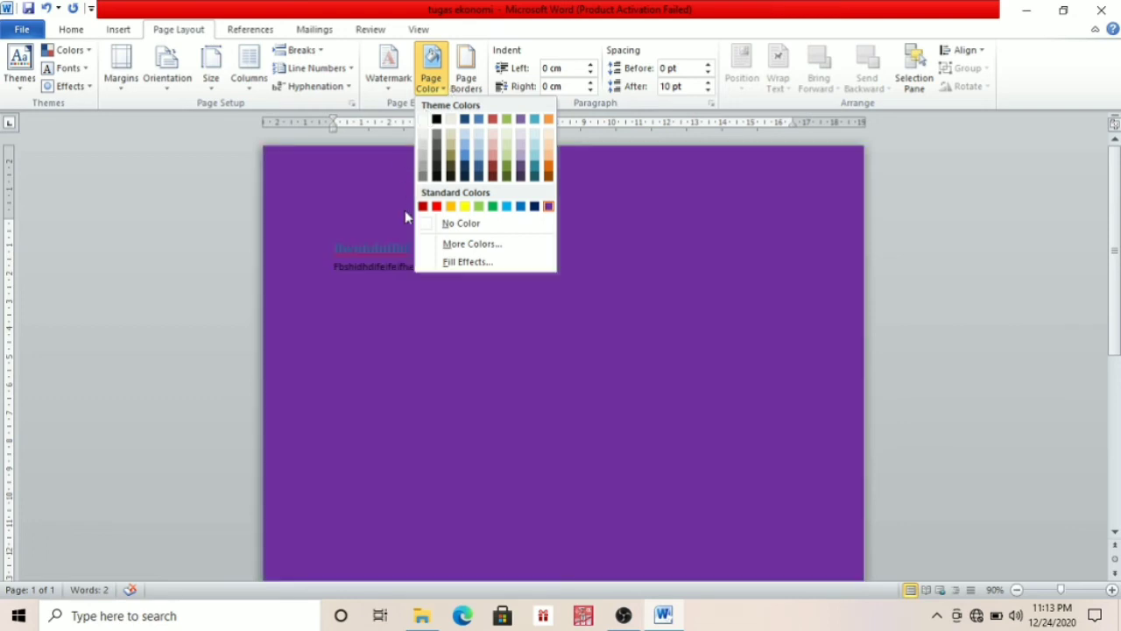
{"action": "left_click", "coordinate": [354, 177]}
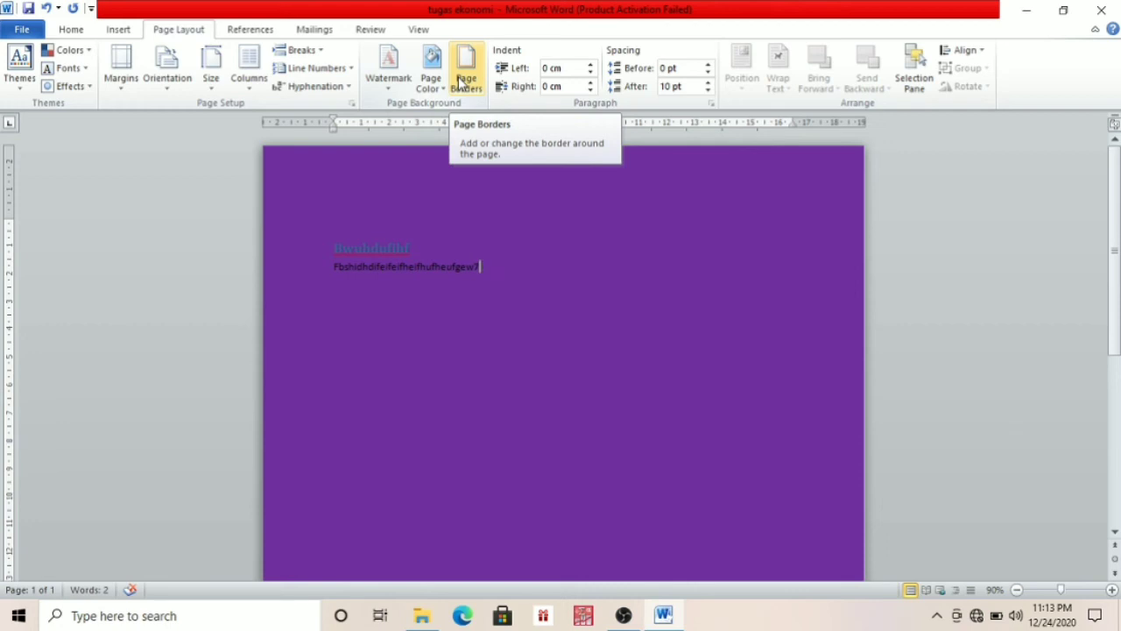
Step: Add a page border of red apple art to the whole document, and undo it
{"action": "left_click", "coordinate": [476, 83]}
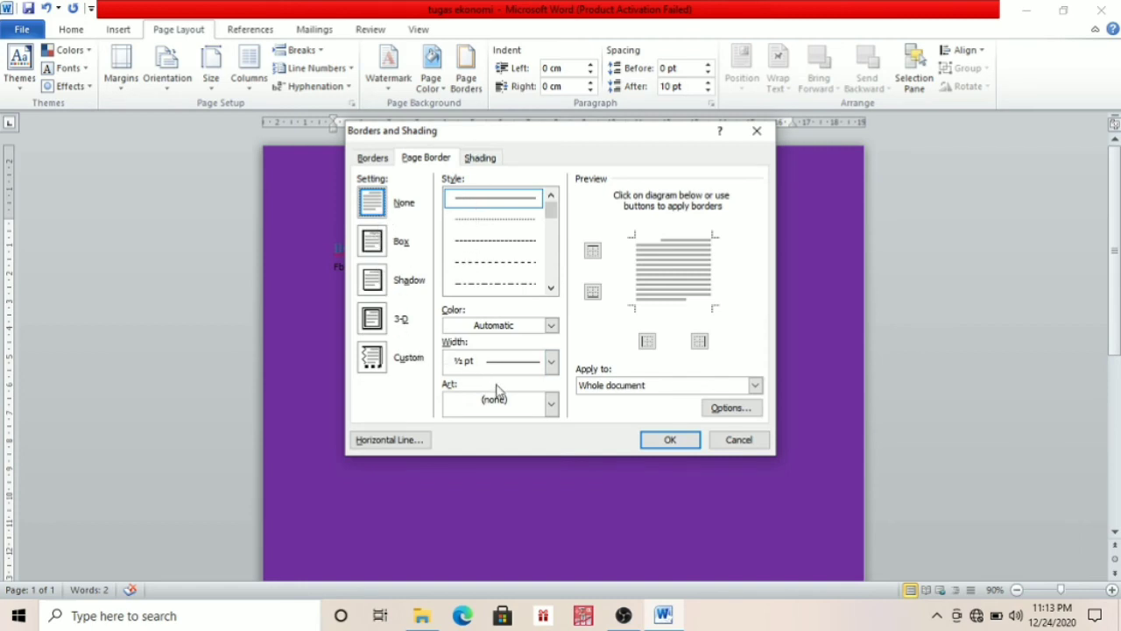
{"action": "left_click", "coordinate": [549, 410]}
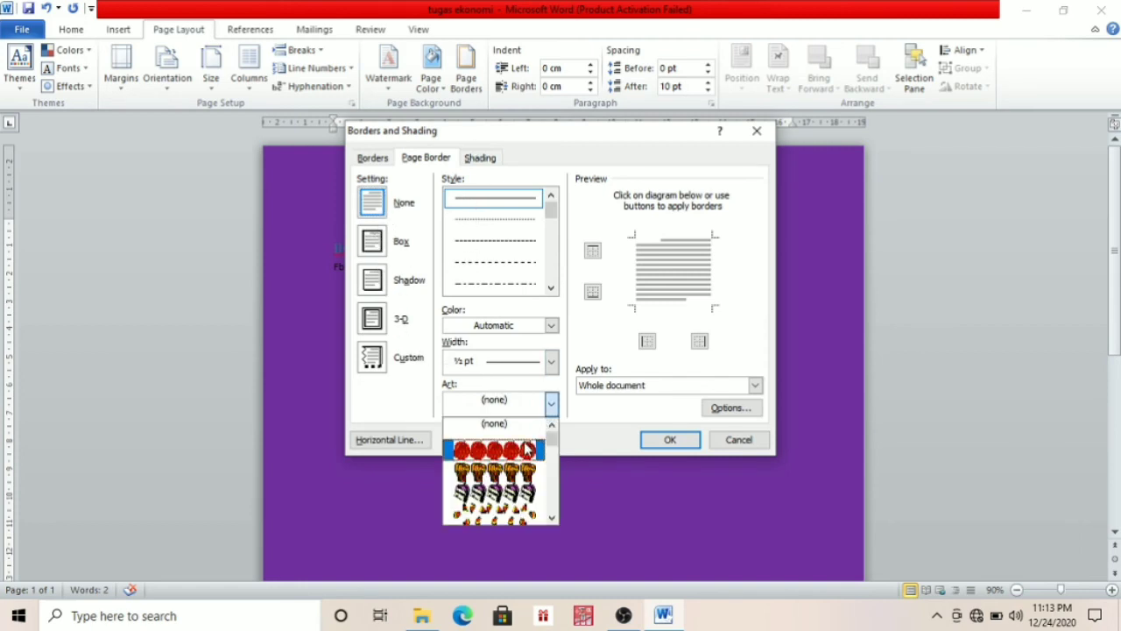
{"action": "left_click", "coordinate": [526, 449]}
{"action": "left_click", "coordinate": [670, 440]}
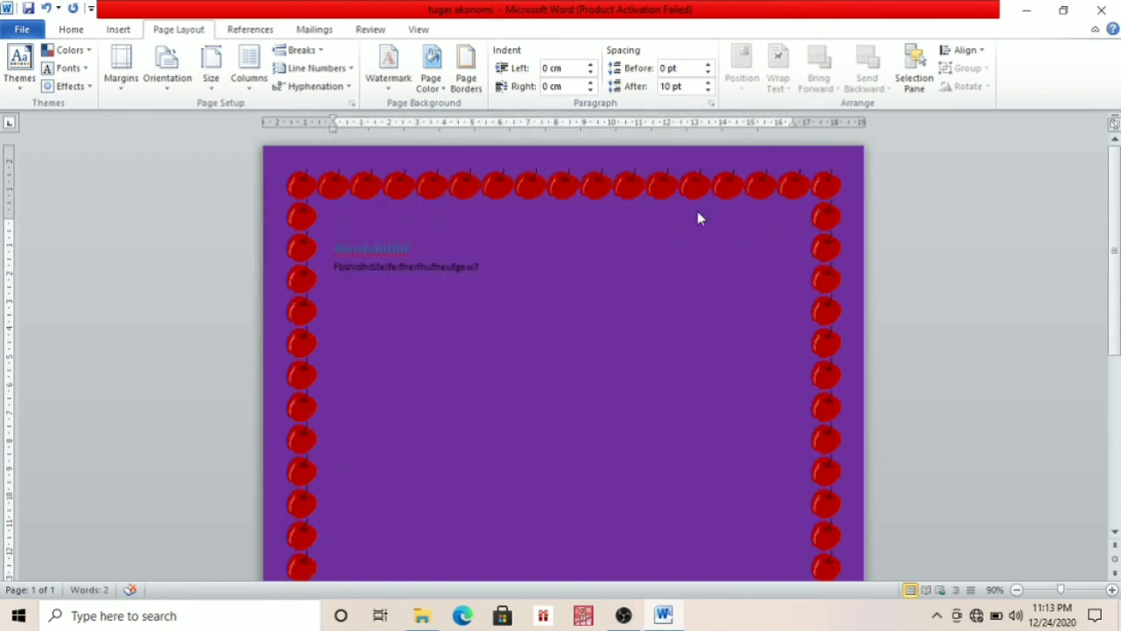
{"action": "left_click", "coordinate": [46, 9]}
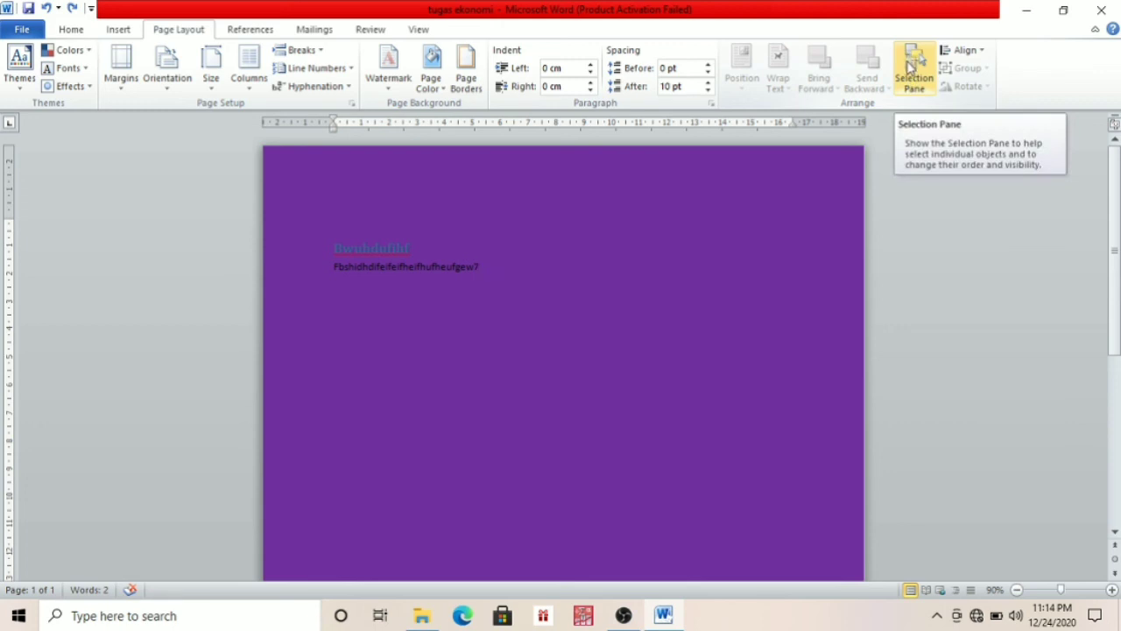
{"action": "left_click", "coordinate": [967, 55]}
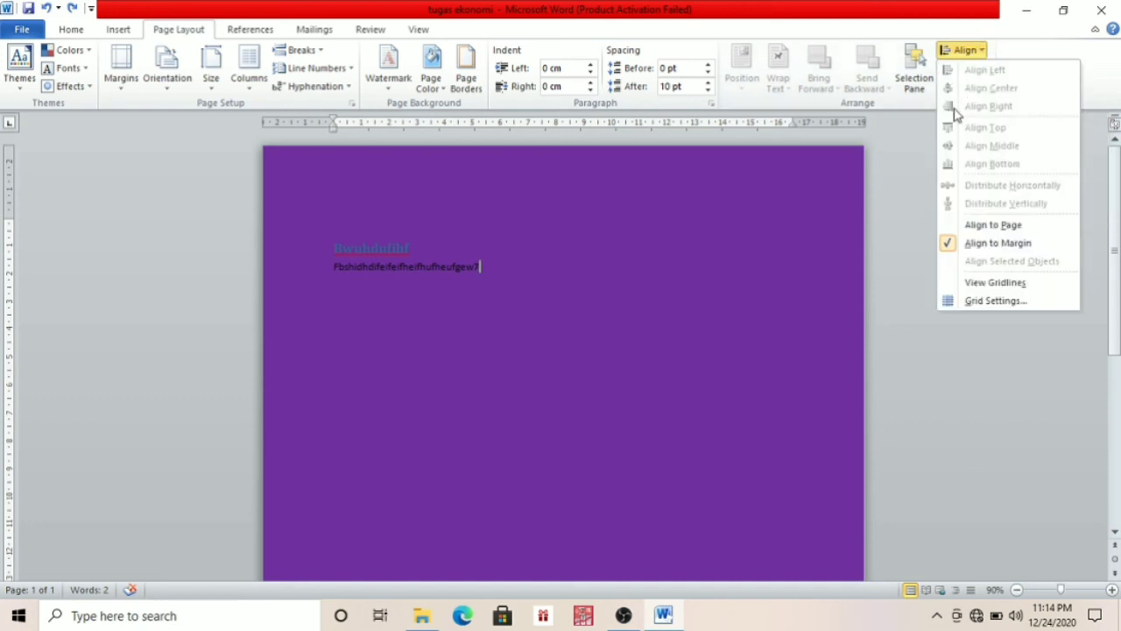
{"action": "left_click", "coordinate": [896, 224]}
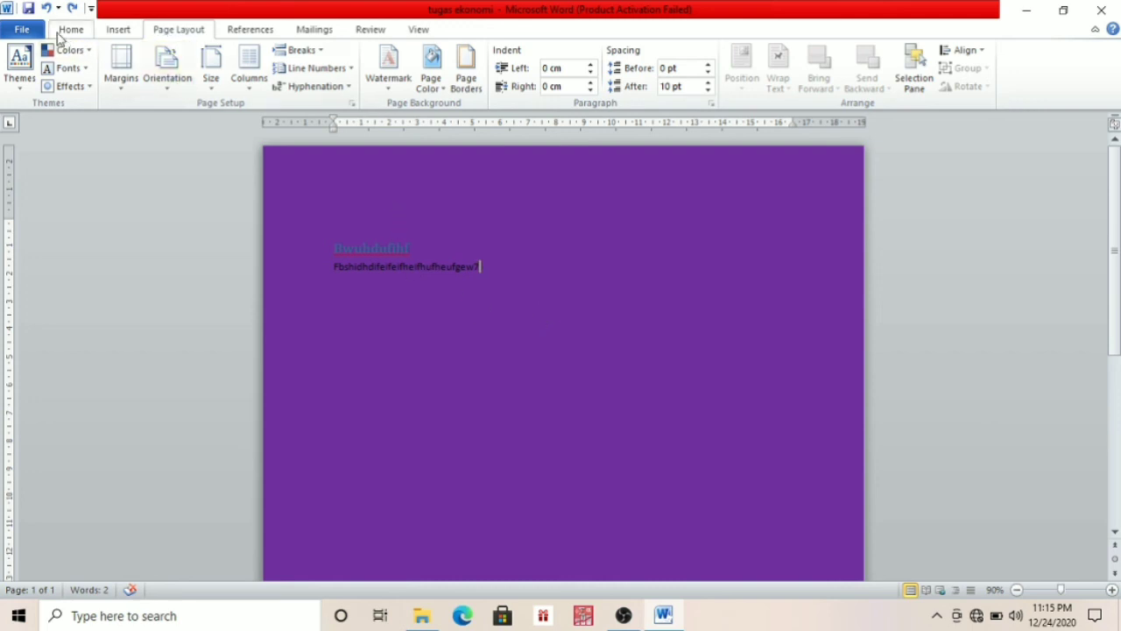
Step: Save the document, and switch to File Explorer to look for the saved file in the Documents folder
{"action": "left_click", "coordinate": [27, 9]}
{"action": "left_click", "coordinate": [427, 614]}
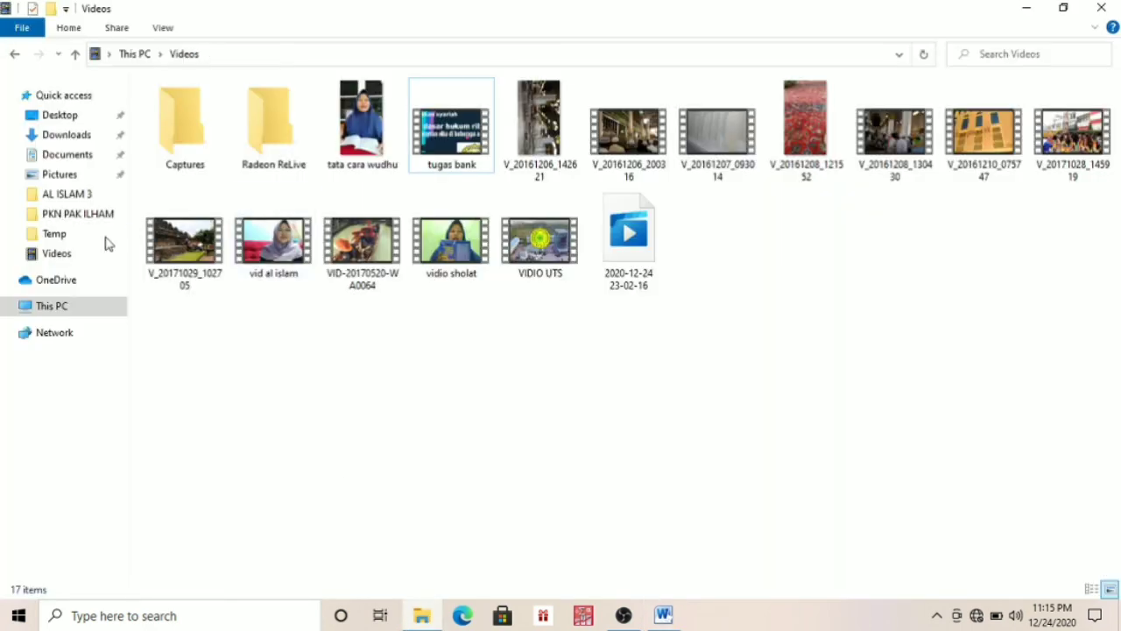
{"action": "left_click", "coordinate": [54, 159]}
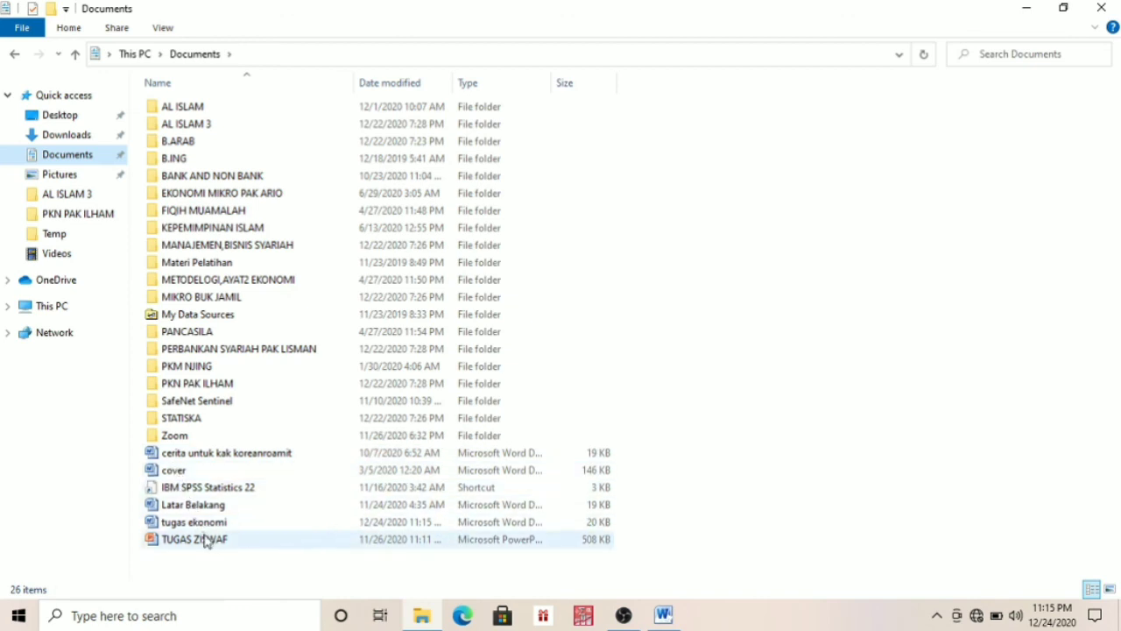
Step: Return to Word and save a copy of the document as "tugas komputer" in the Documents folder
{"action": "left_click", "coordinate": [664, 616]}
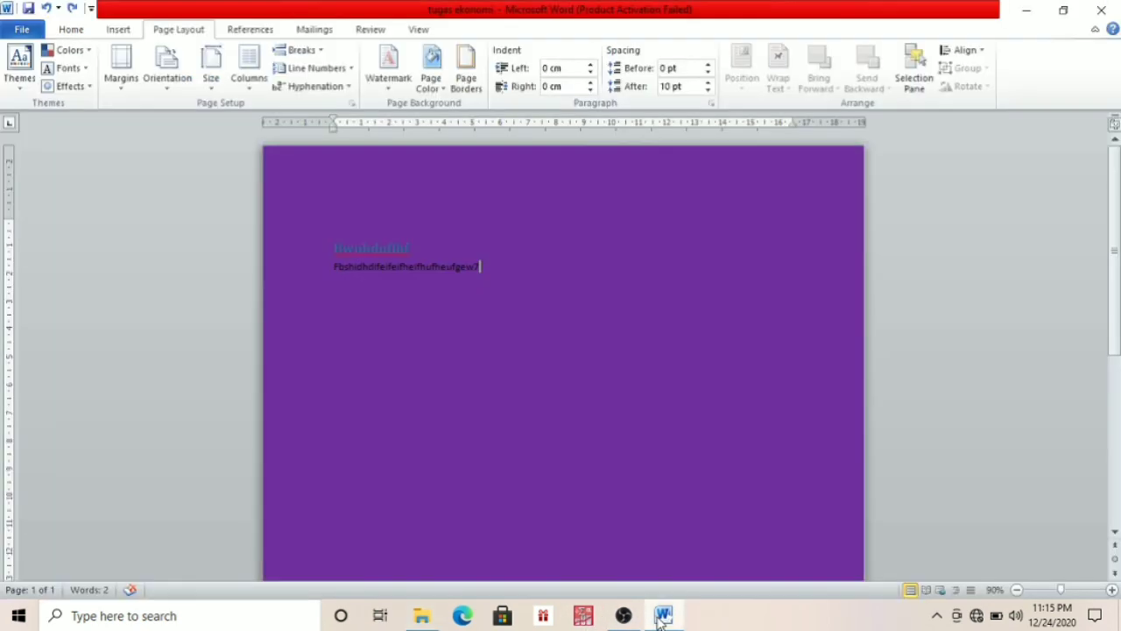
{"action": "left_click", "coordinate": [23, 31]}
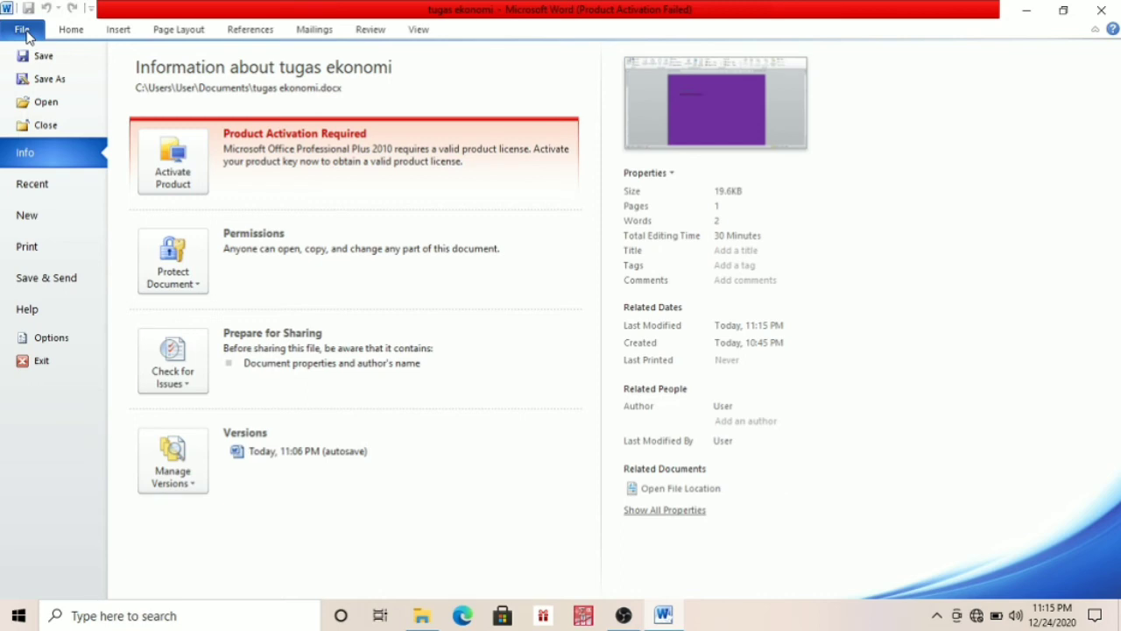
{"action": "left_click", "coordinate": [42, 80]}
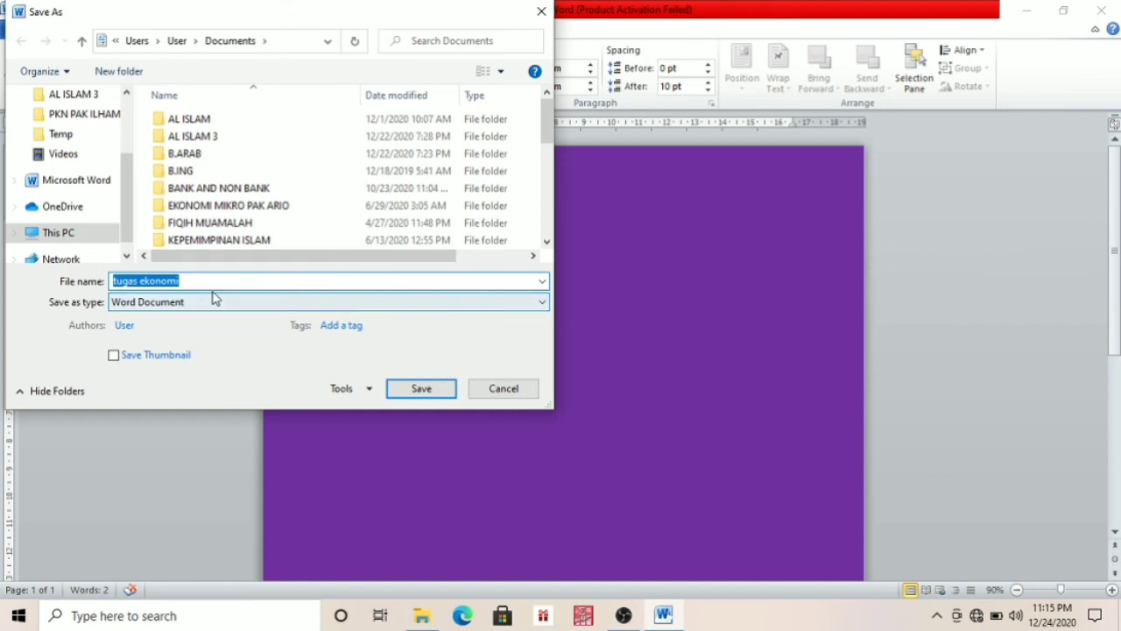
{"action": "key", "text": "BackSpace"}
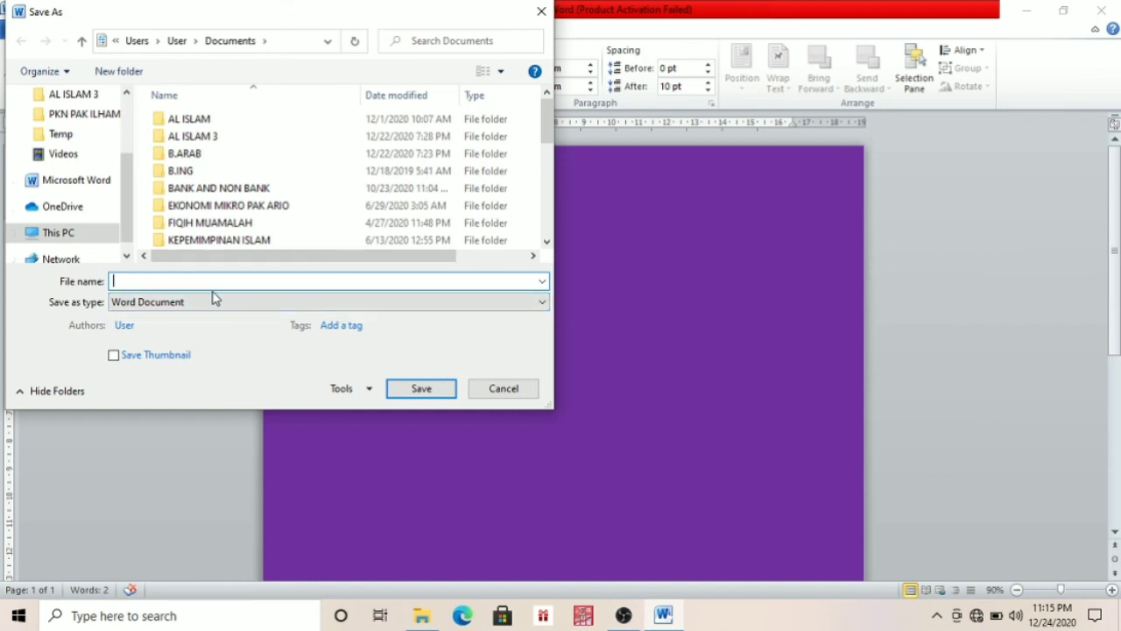
{"action": "type", "text": "tu"}
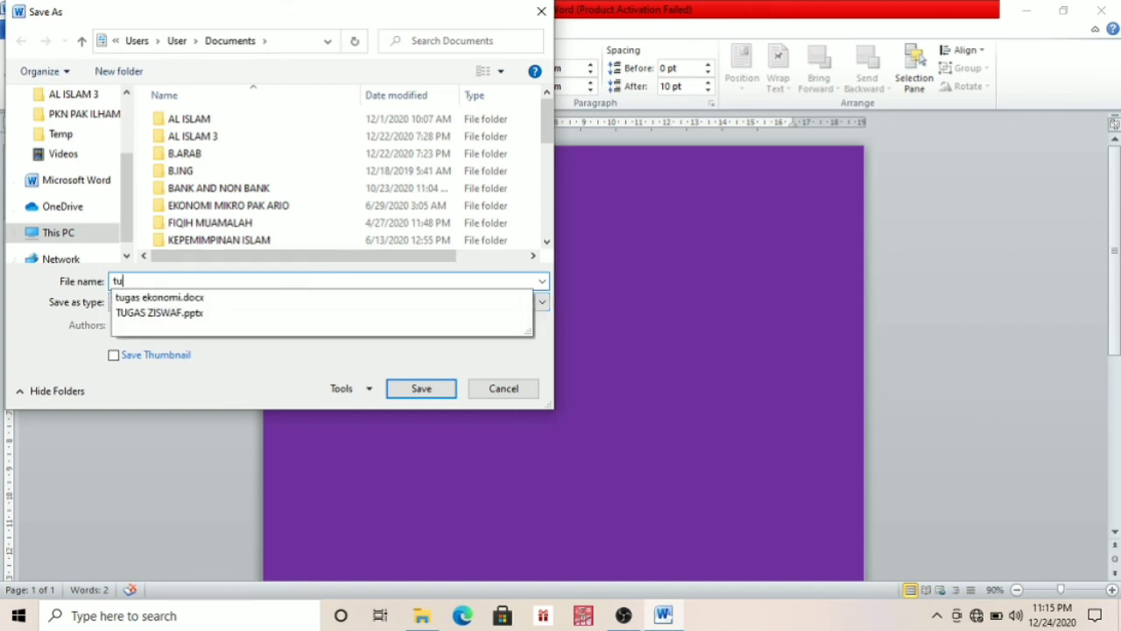
{"action": "type", "text": "gas k"}
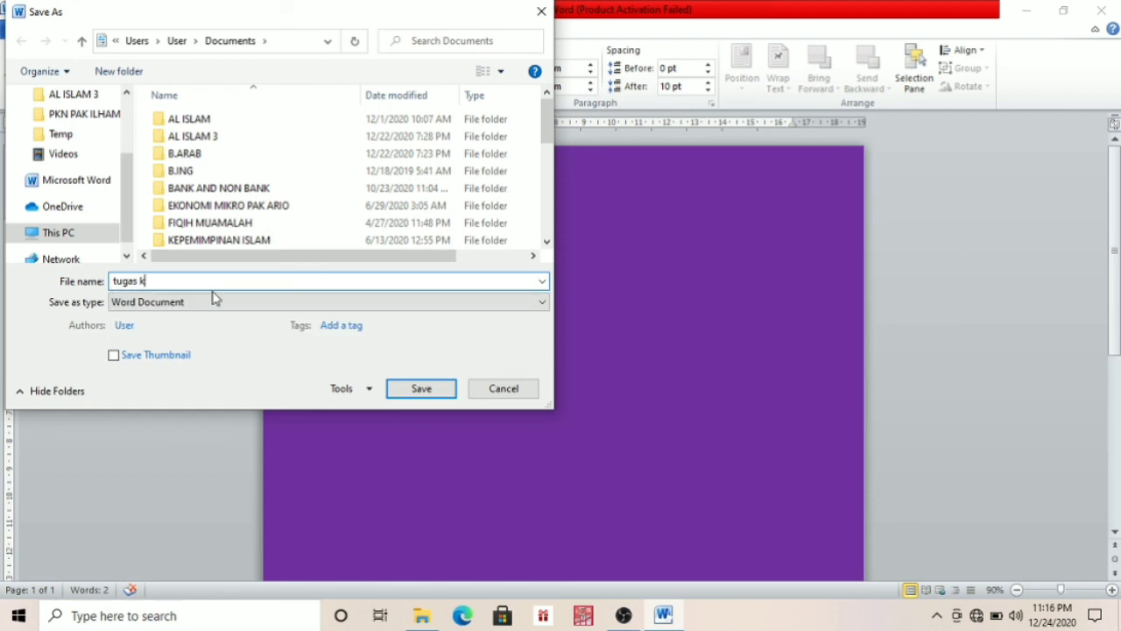
{"action": "type", "text": "omputer"}
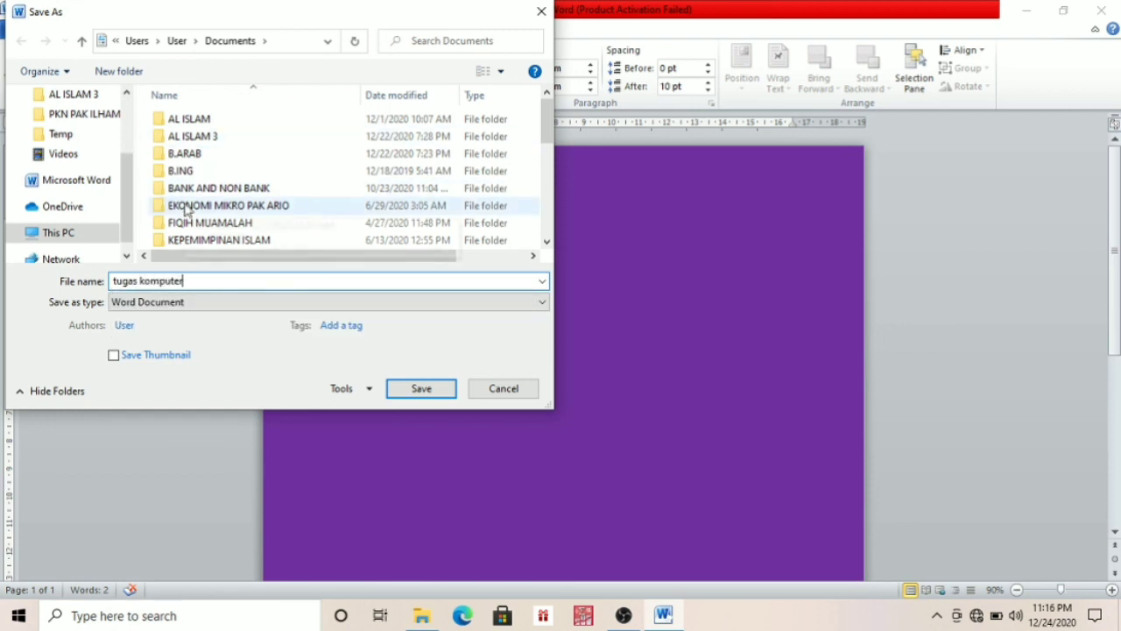
{"action": "left_click_drag", "start_coordinate": [546, 132], "coordinate": [534, 249]}
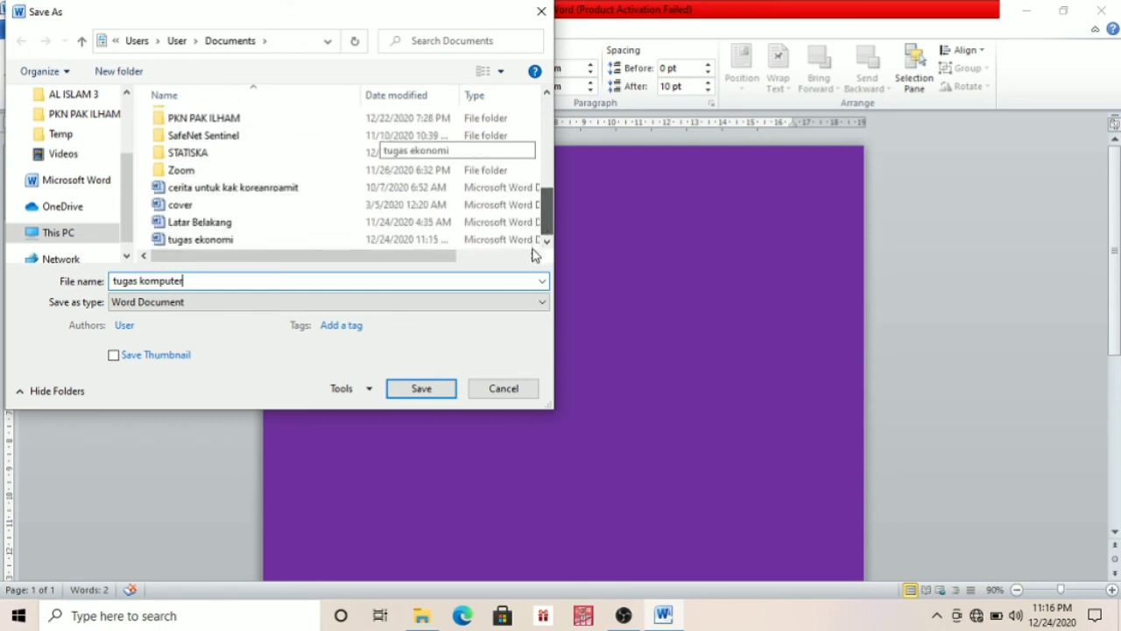
{"action": "left_click", "coordinate": [419, 391]}
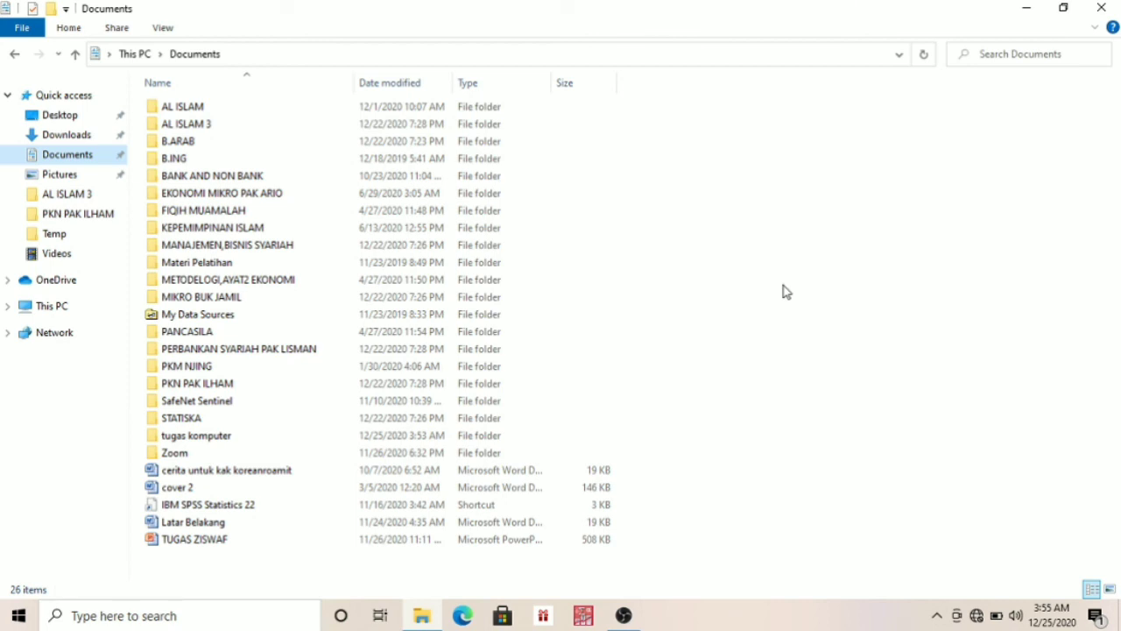
Step: Create a folder named "tugas komputer" in Documents, and merge it with the existing folder of the same name
{"action": "right_click", "coordinate": [785, 291]}
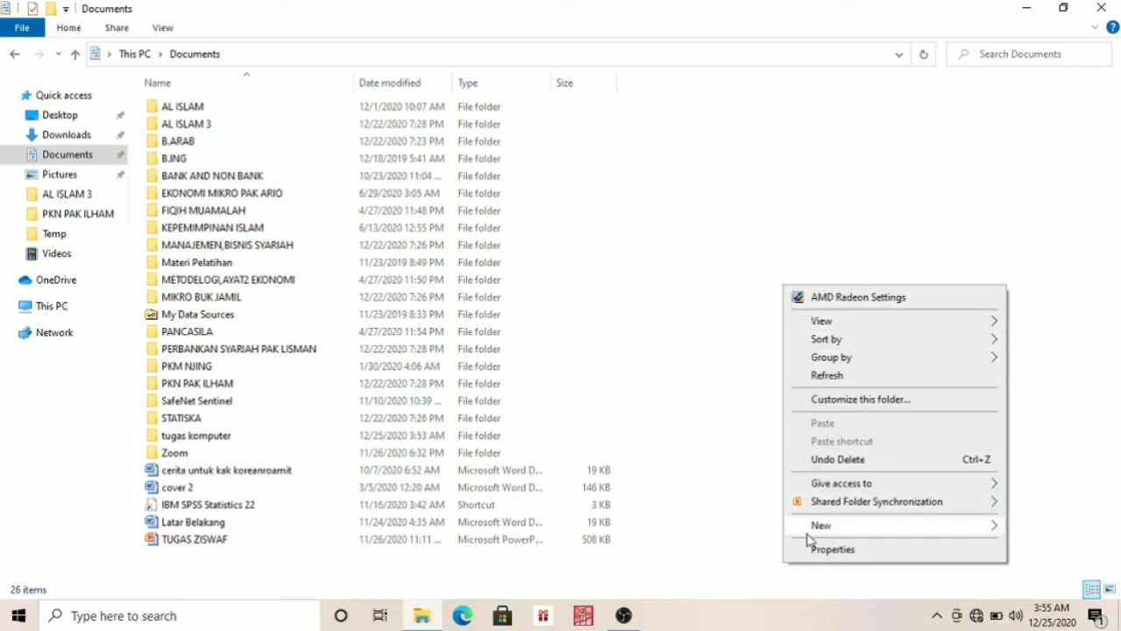
{"action": "mouse_move", "coordinate": [813, 526]}
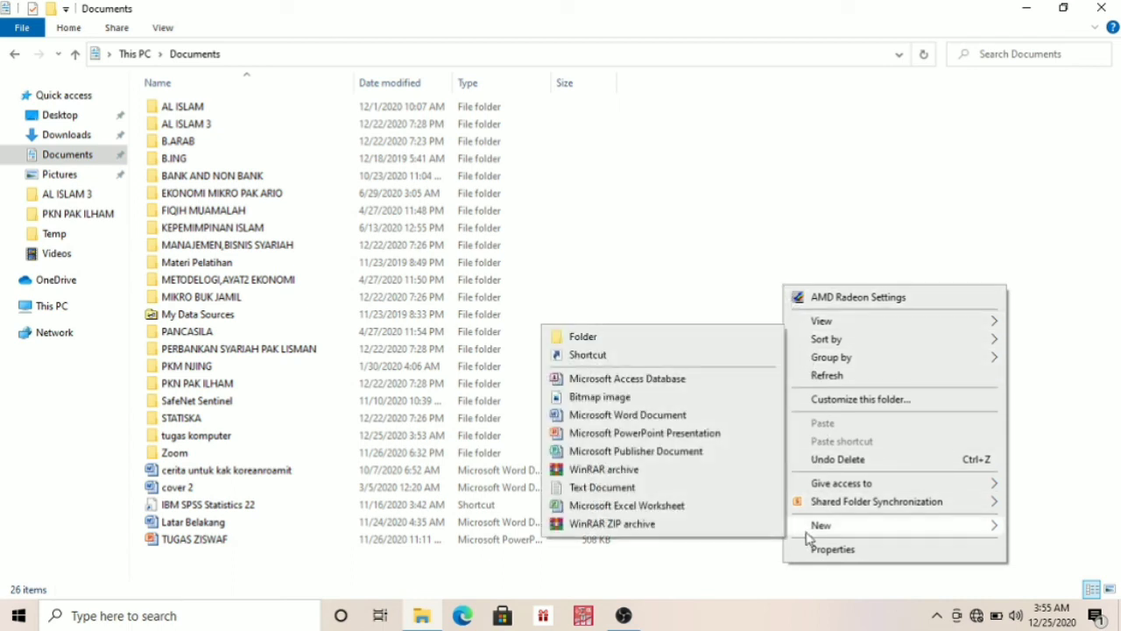
{"action": "left_click", "coordinate": [679, 342]}
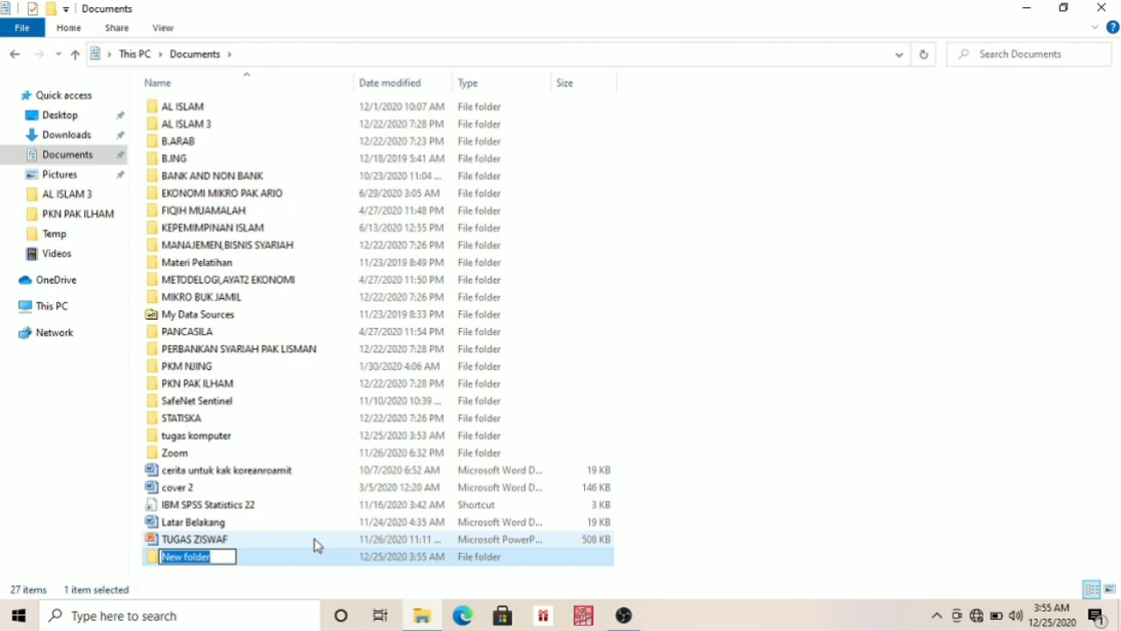
{"action": "type", "text": "tu"}
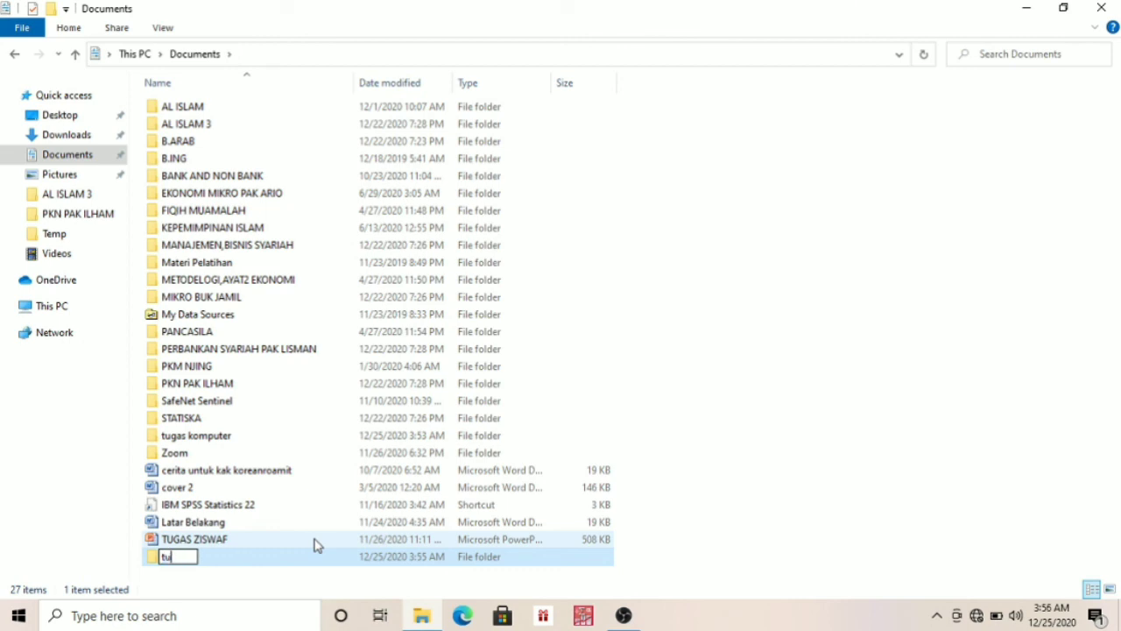
{"action": "type", "text": "gas komputer"}
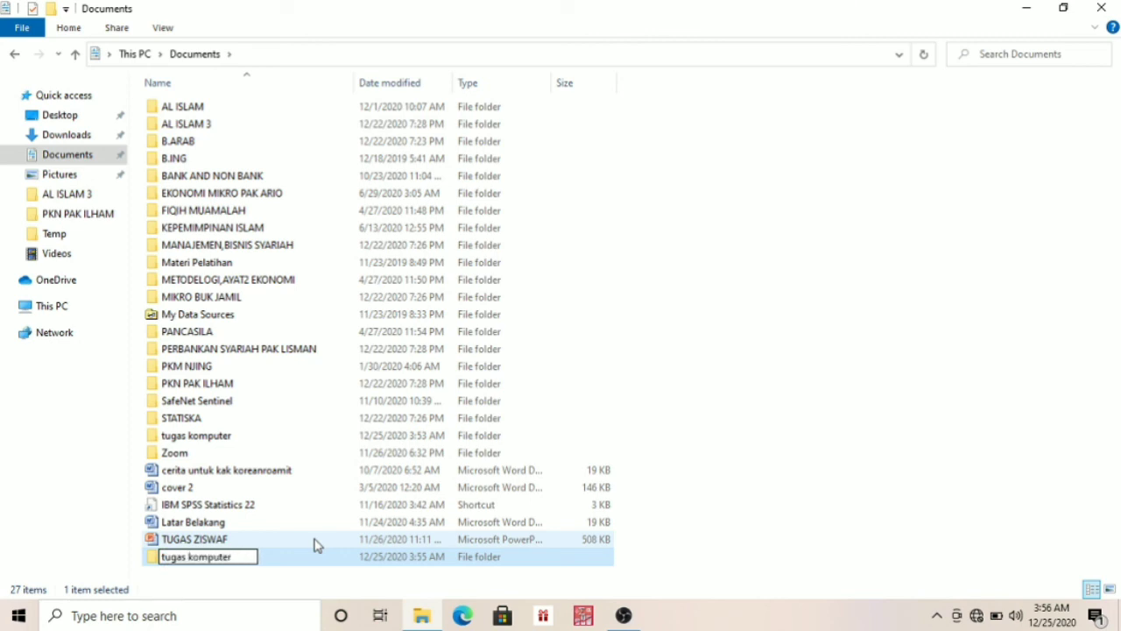
{"action": "key", "text": "Return"}
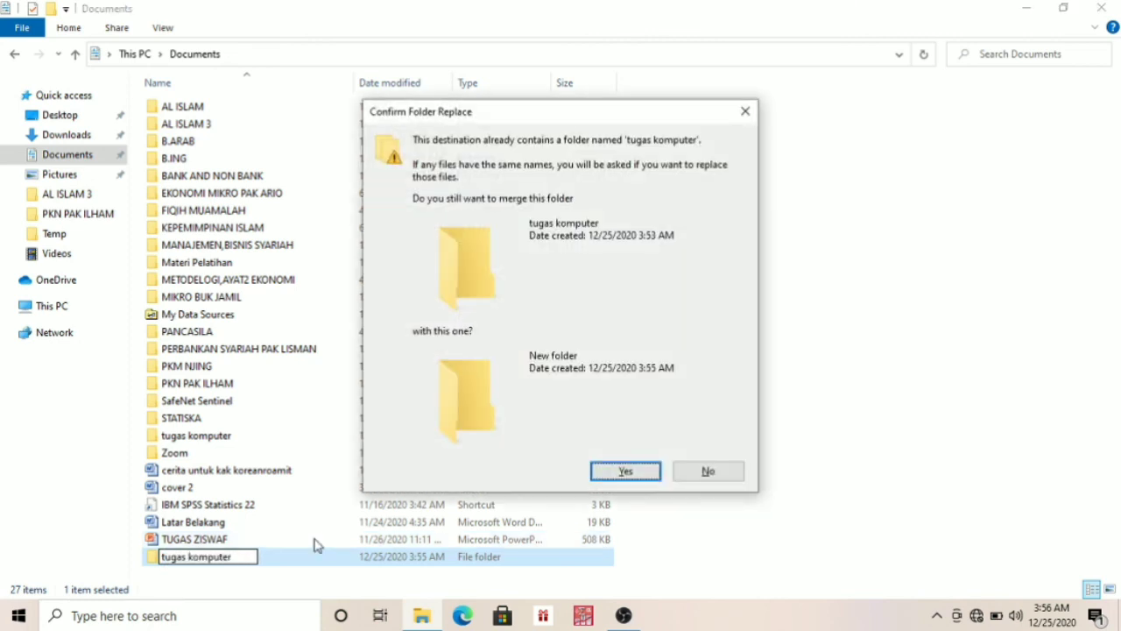
{"action": "left_click", "coordinate": [605, 475]}
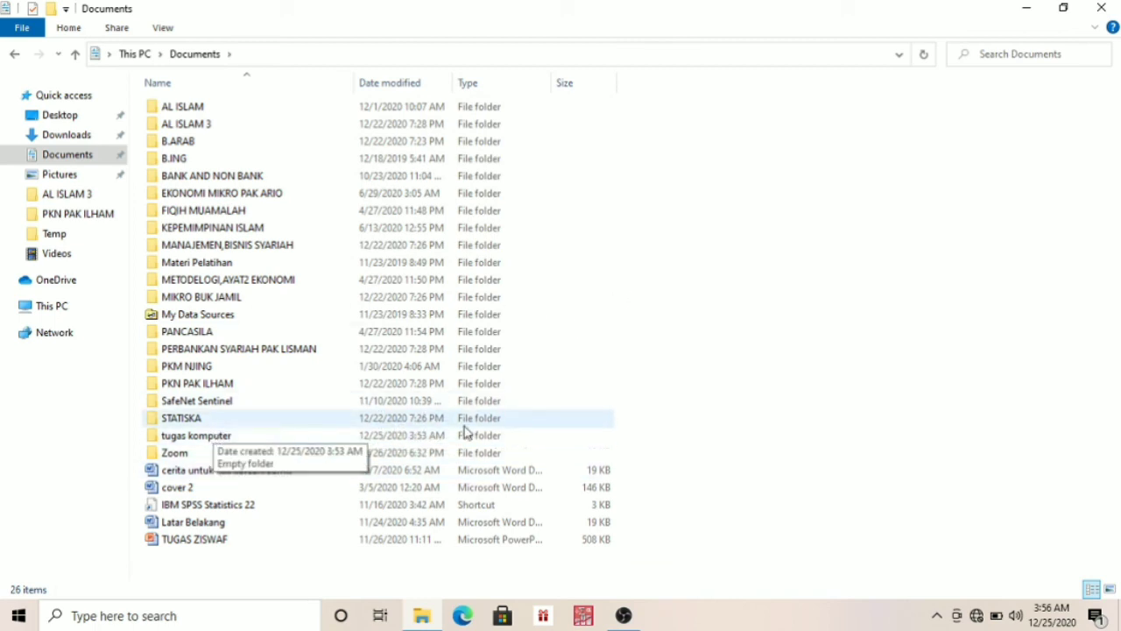
Step: Rename the "tugas komputer" folder in Documents as "komputer saja"
{"action": "left_click", "coordinate": [194, 440]}
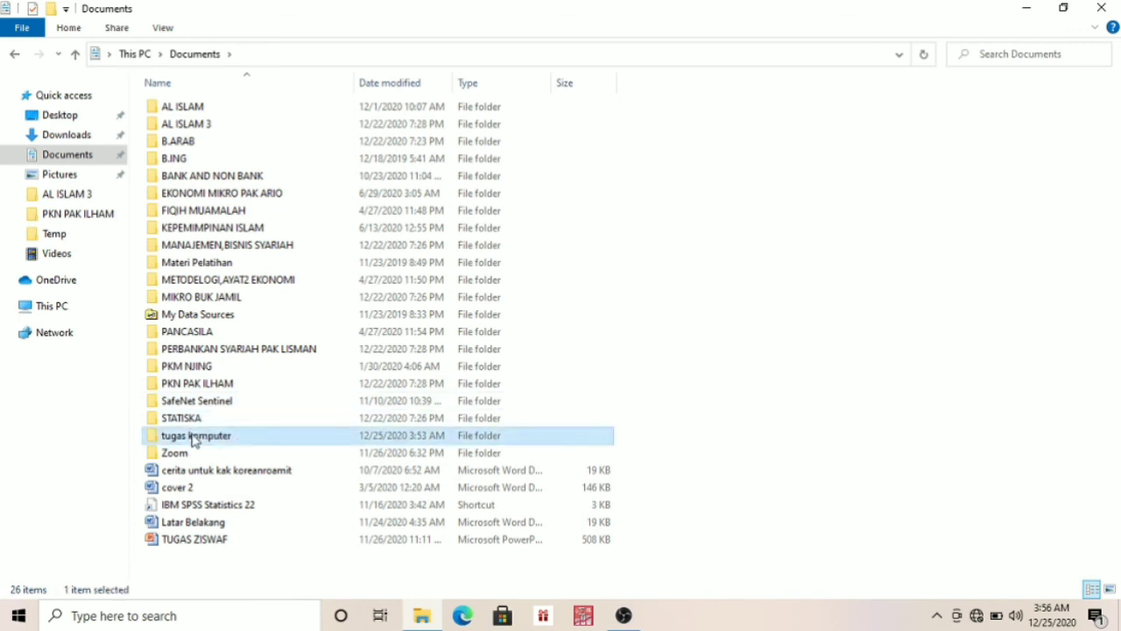
{"action": "right_click", "coordinate": [195, 440]}
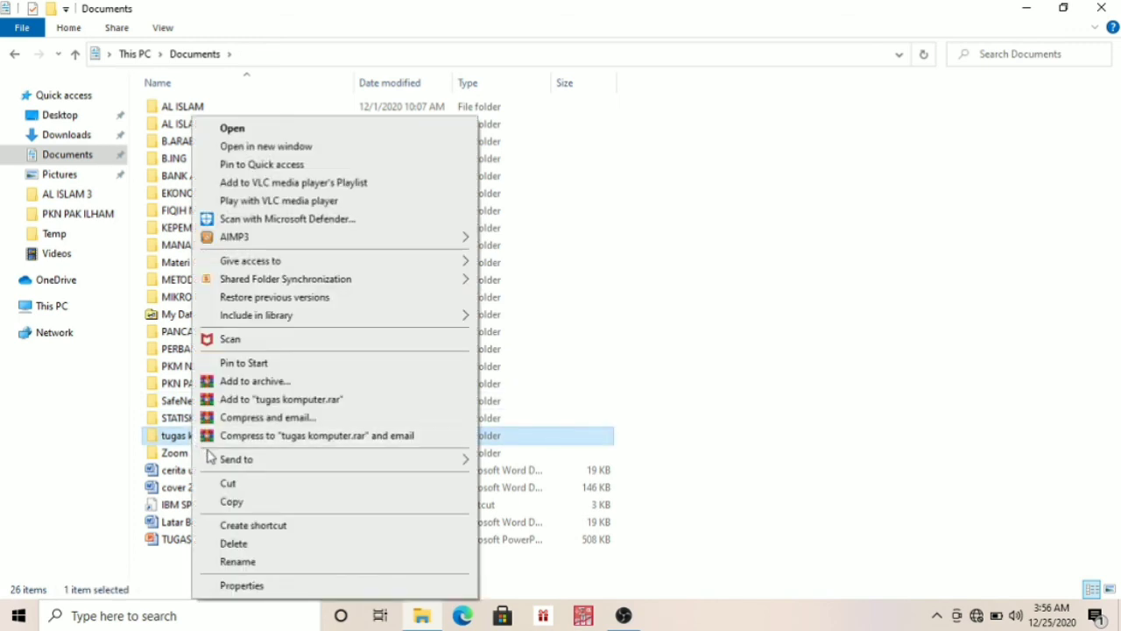
{"action": "left_click", "coordinate": [235, 561]}
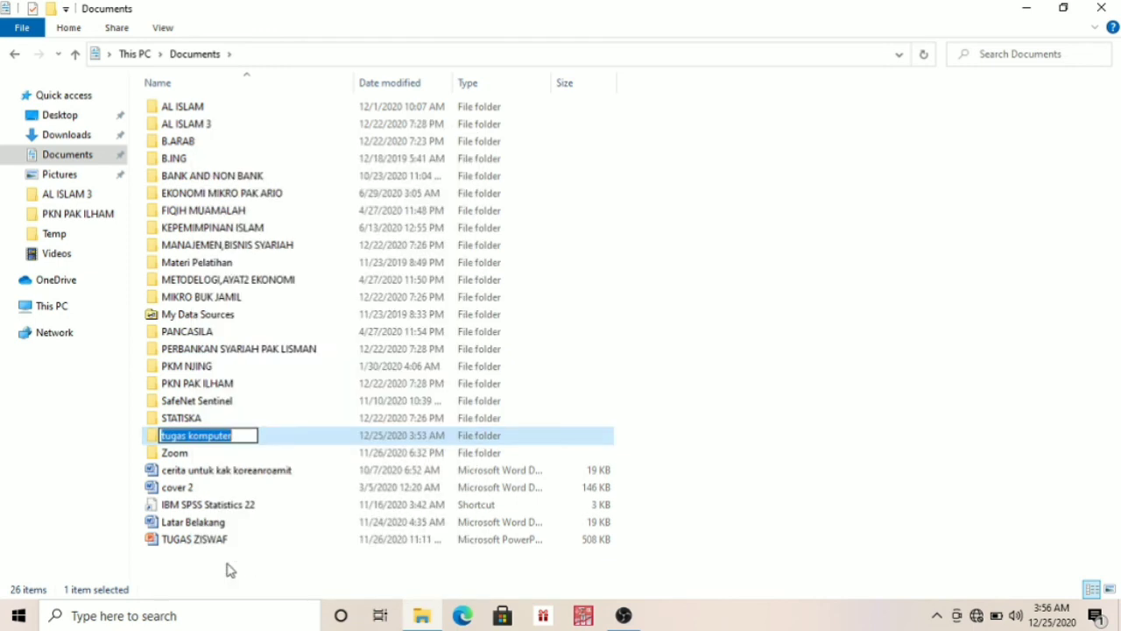
{"action": "key", "text": "BackSpace"}
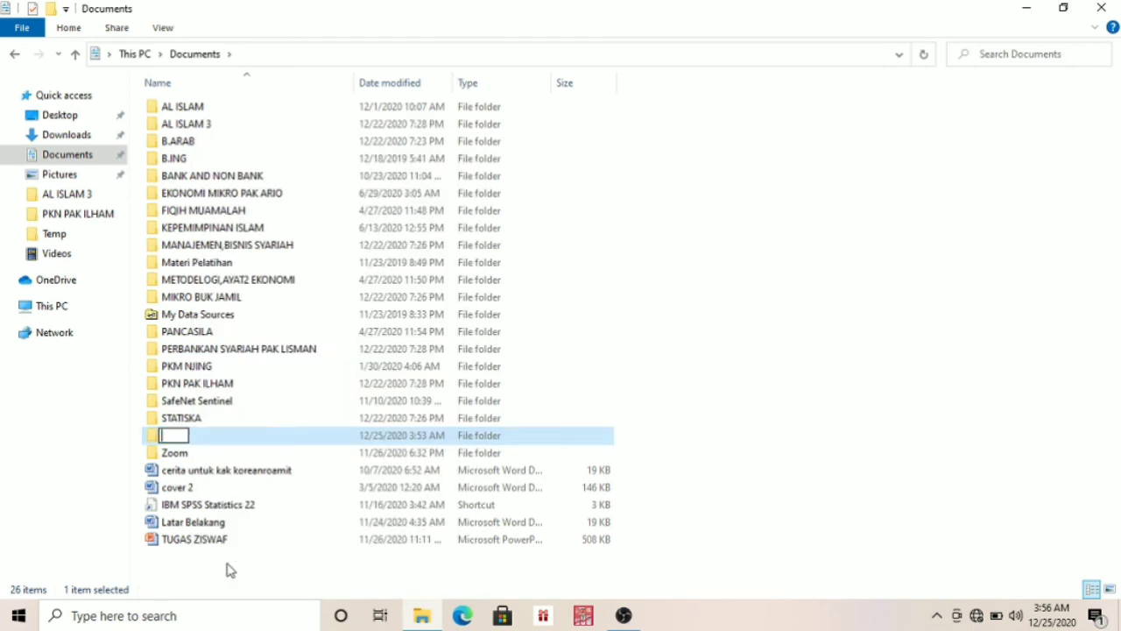
{"action": "type", "text": "kompuyet"}
{"action": "key", "text": "BackSpace"}
{"action": "key", "text": "BackSpace"}
{"action": "key", "text": "BackSpace"}
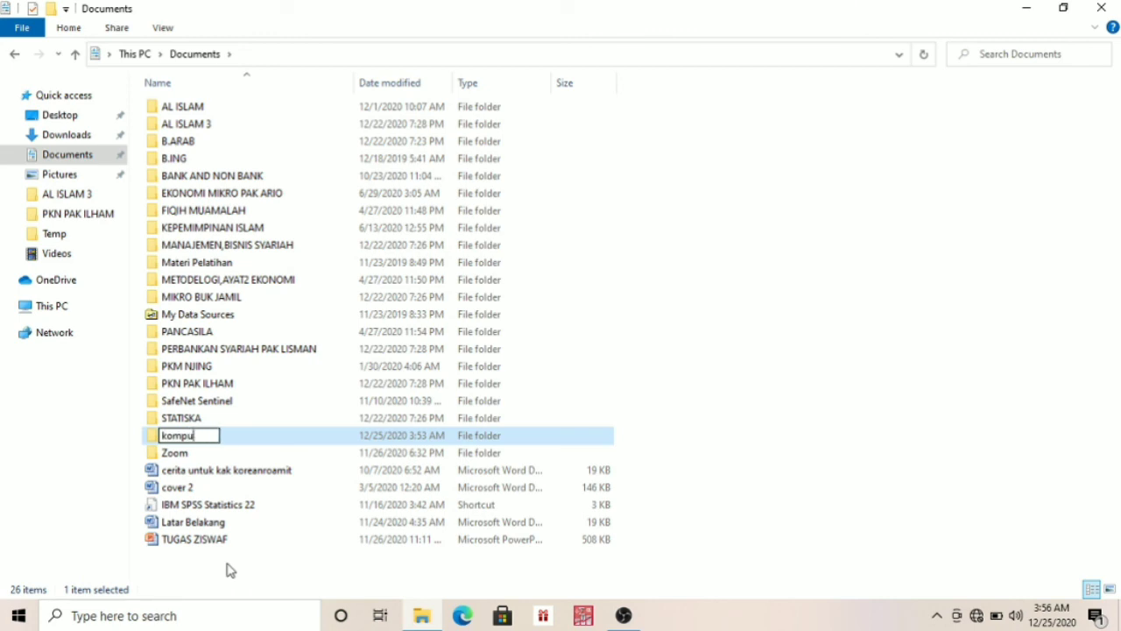
{"action": "type", "text": "ter saja"}
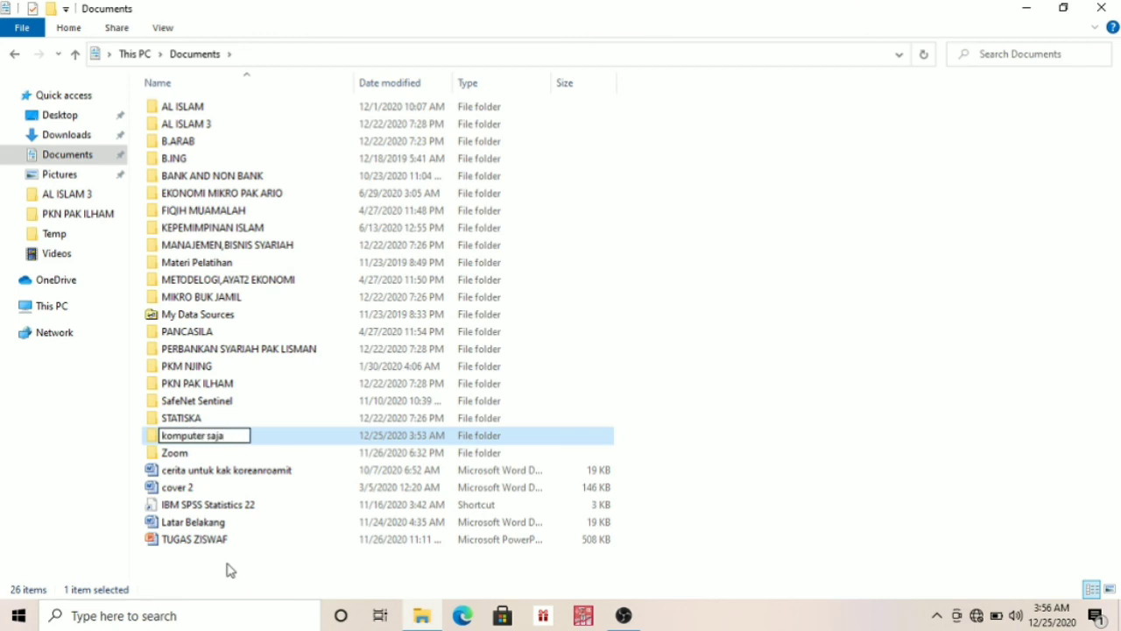
{"action": "key", "text": "Return"}
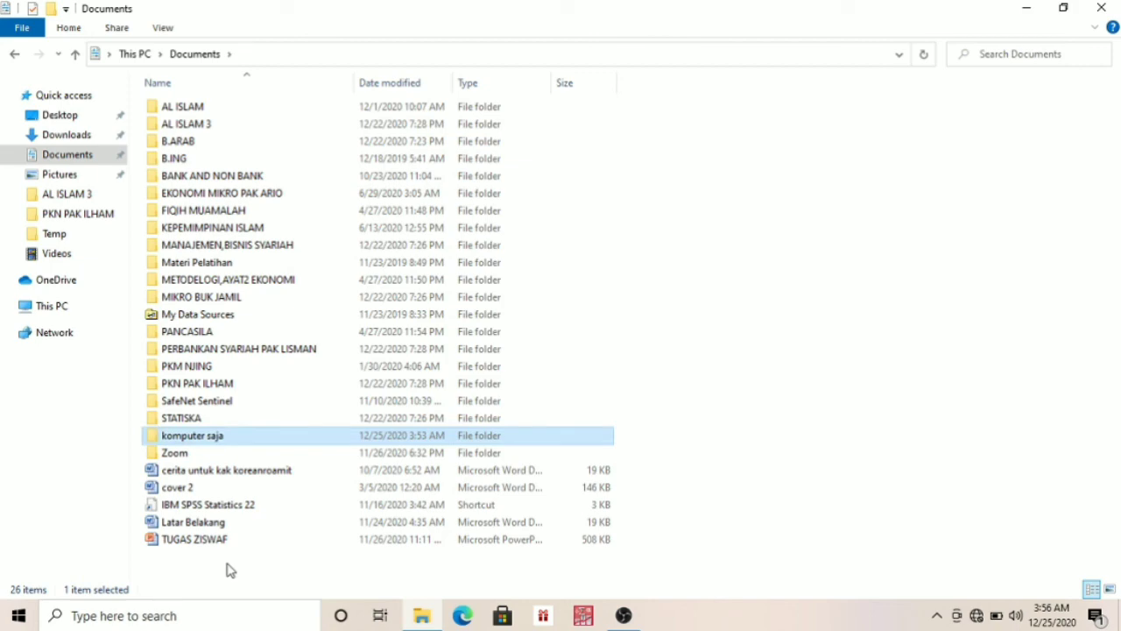